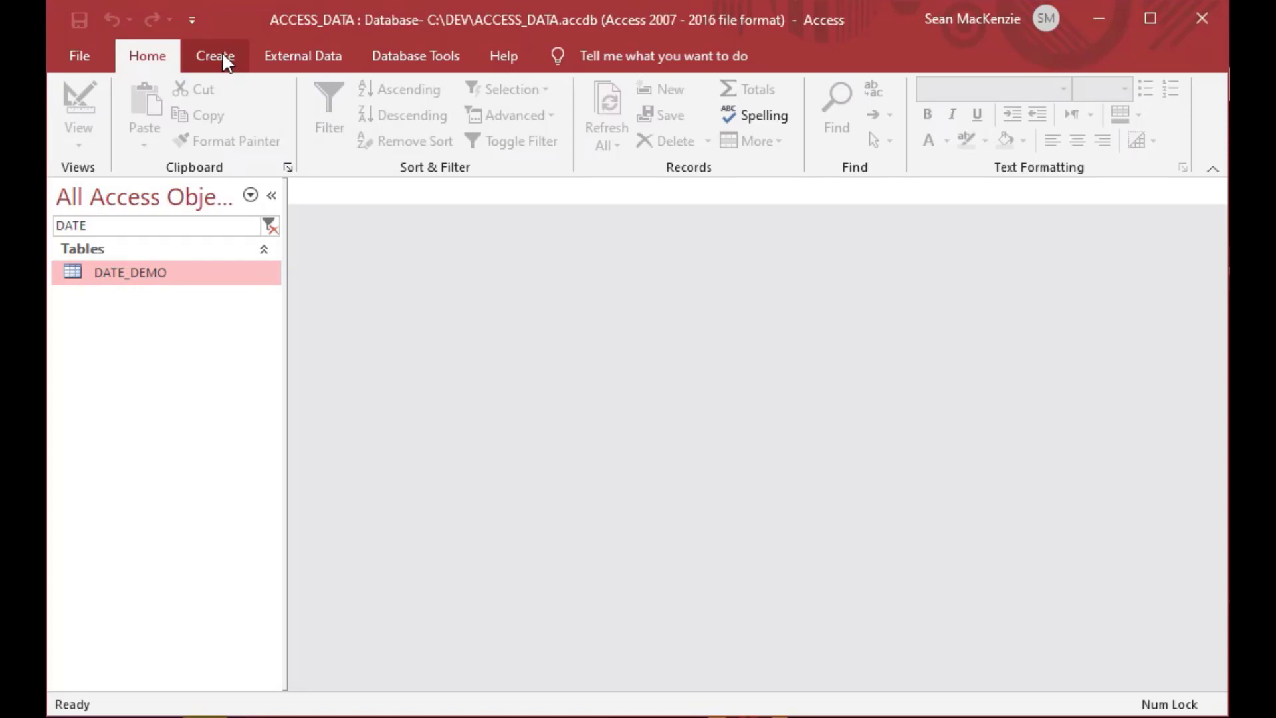
Step: Create a new query in design view and add the DATE_DEMO table to it
click(222, 53)
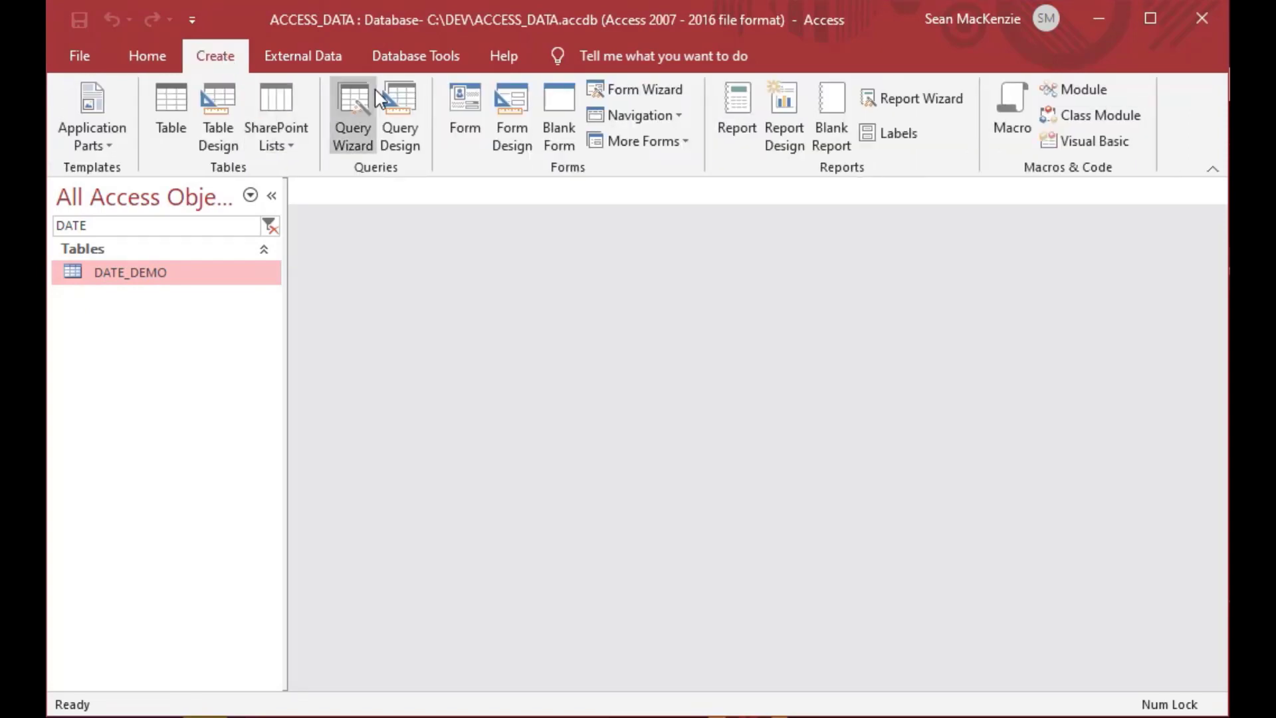
click(400, 113)
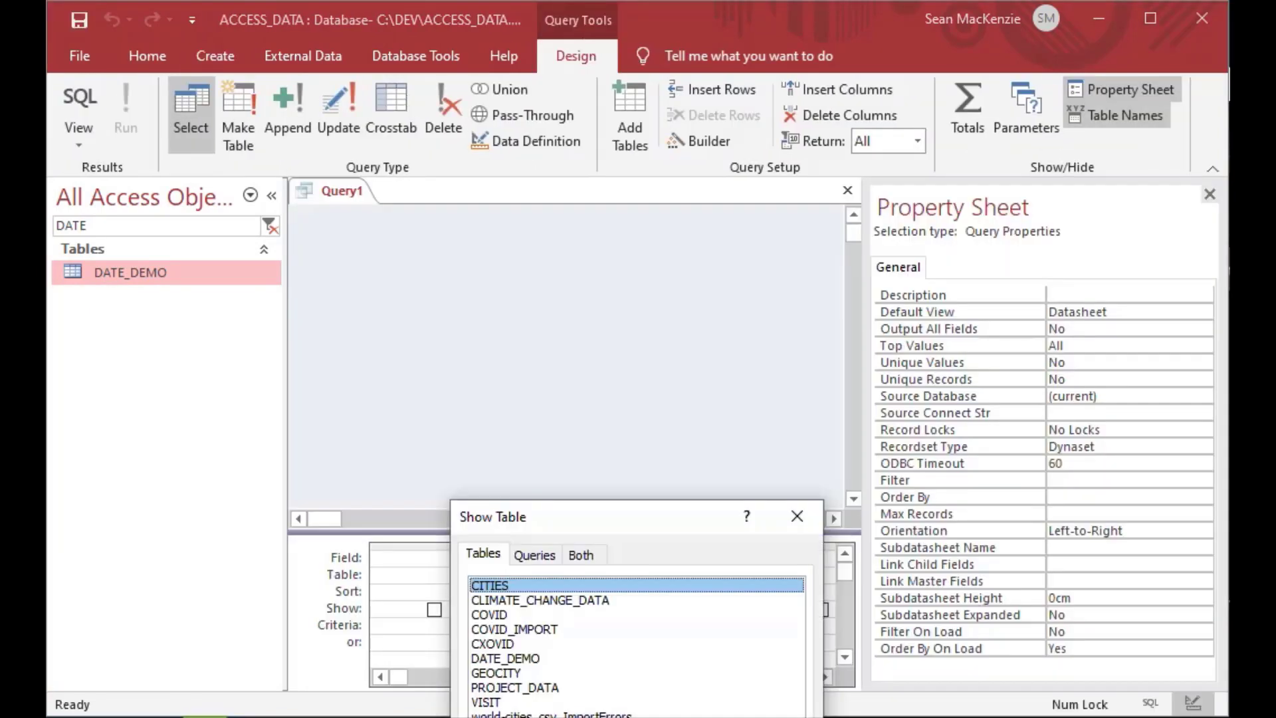
key(Escape)
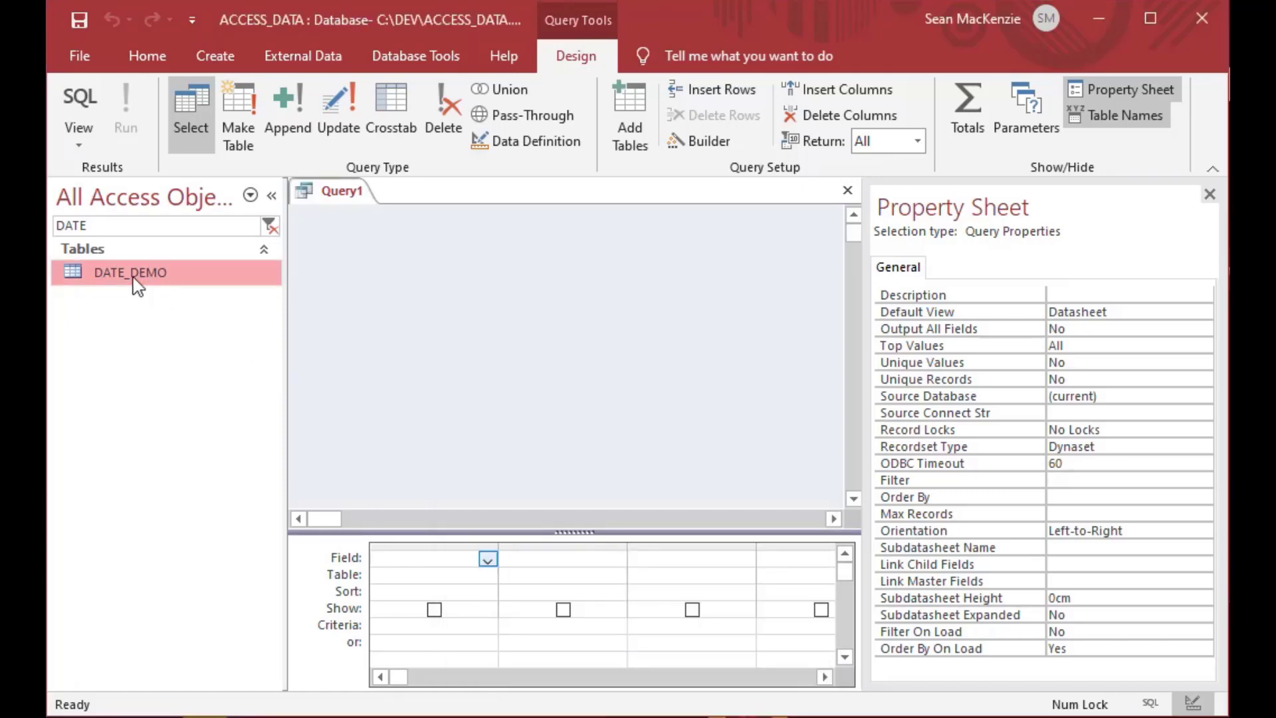
drag(134, 281, 391, 289)
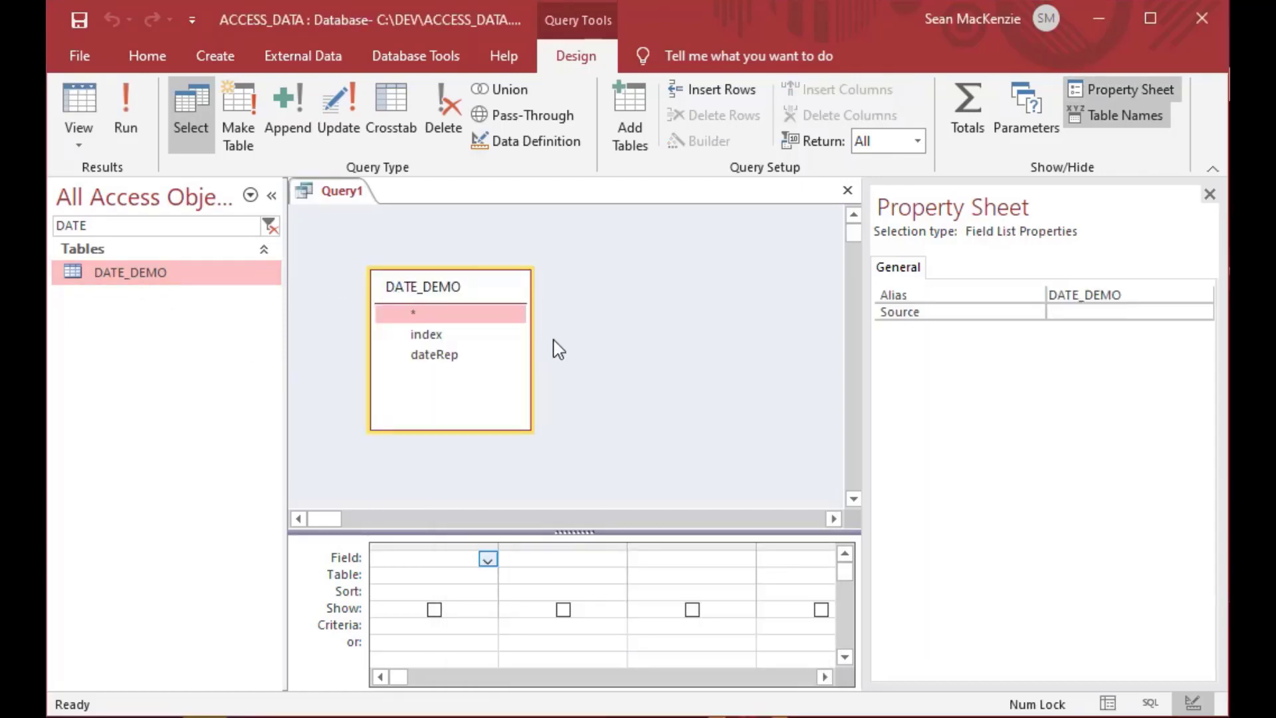
Step: Add the index and dateRep fields from DATE_DEMO to the query grid
click(425, 337)
double_click(425, 337)
double_click(428, 355)
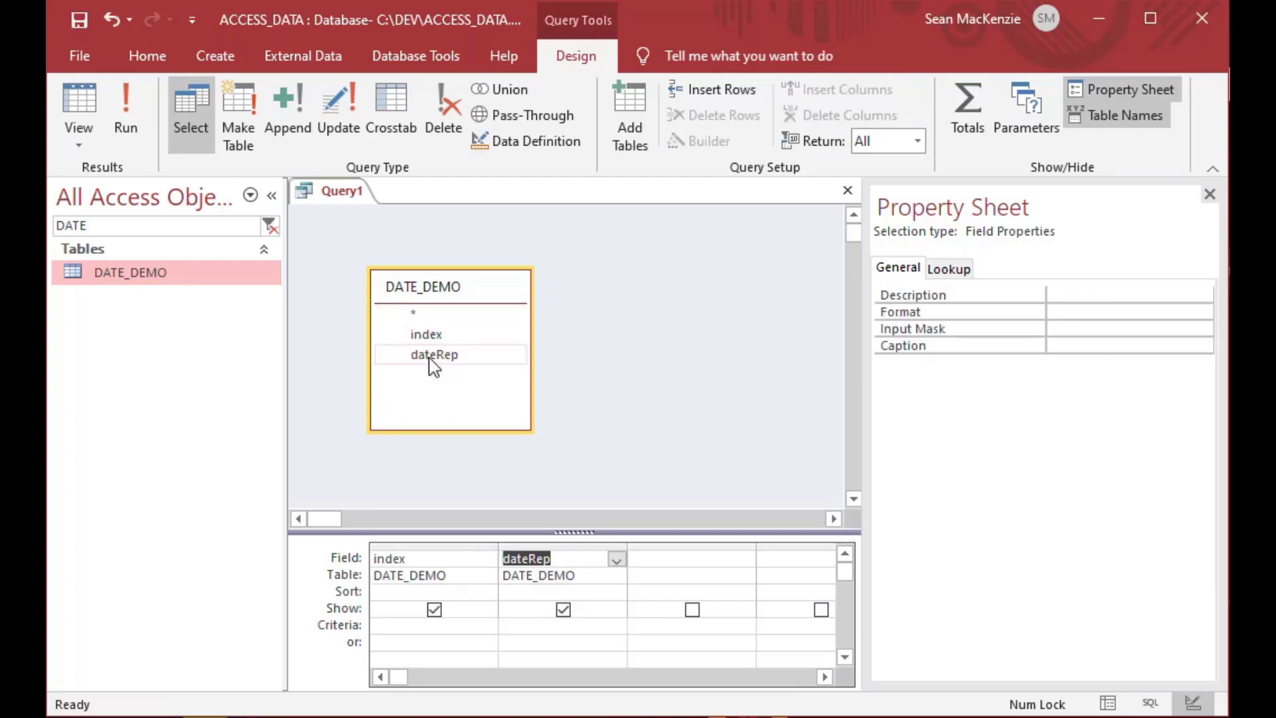
drag(450, 303, 411, 285)
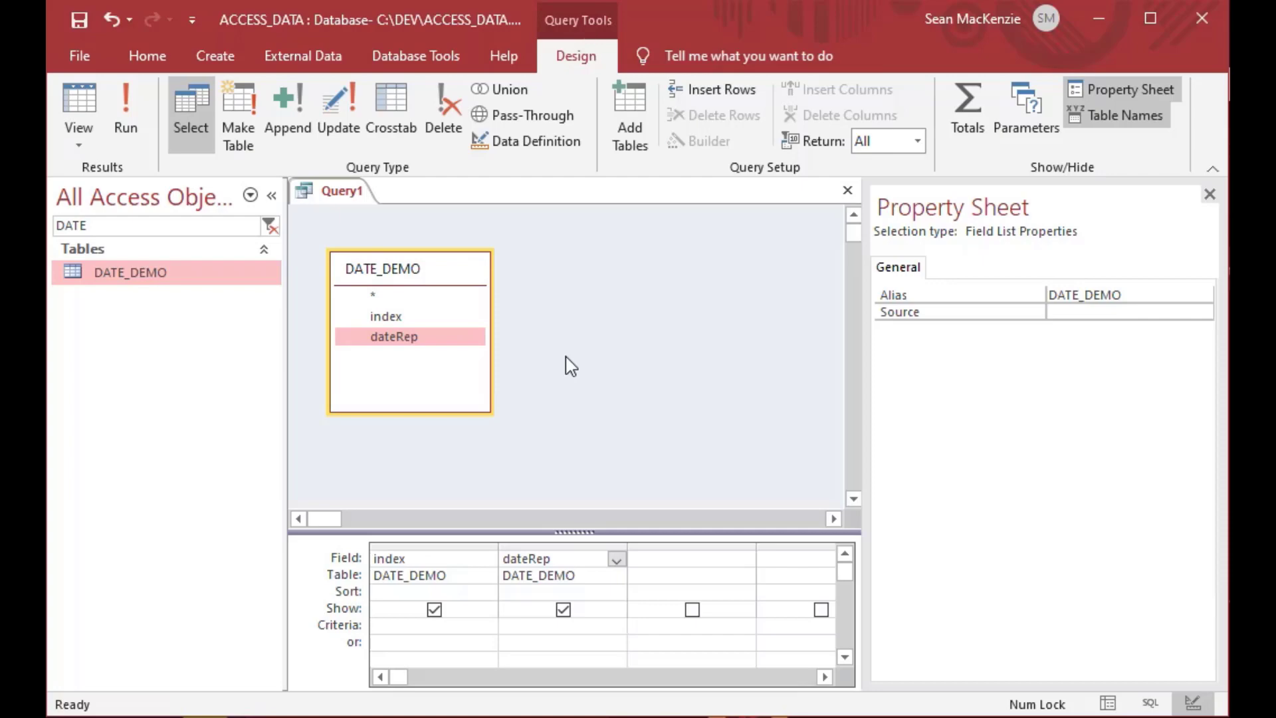
Step: Save the query as DATE_FORMATS
key(ctrl+s)
text(date)
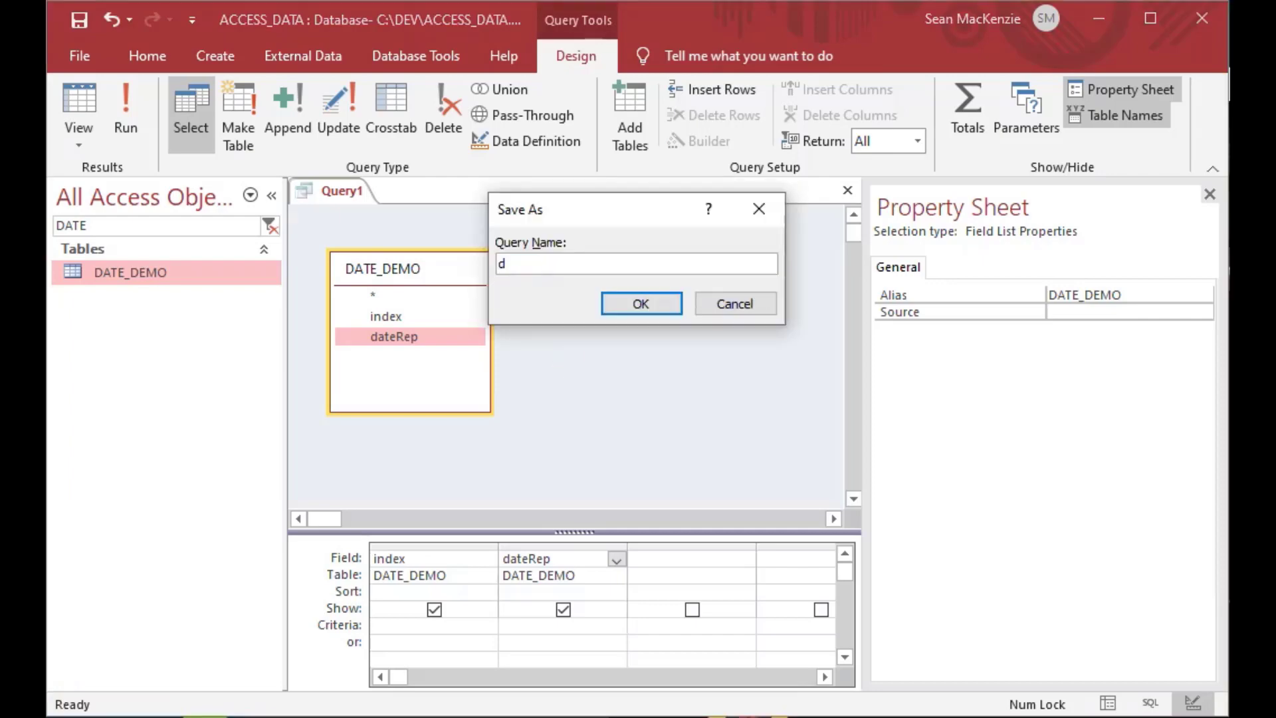
key(BackSpace)
key(BackSpace)
key(BackSpace)
key(Caps_Lock)
key(BackSpace)
text(DATE_)
key(BackSpace)
key(BackSpace)
text(FOM)
key(BackSpace)
text(RMATS)
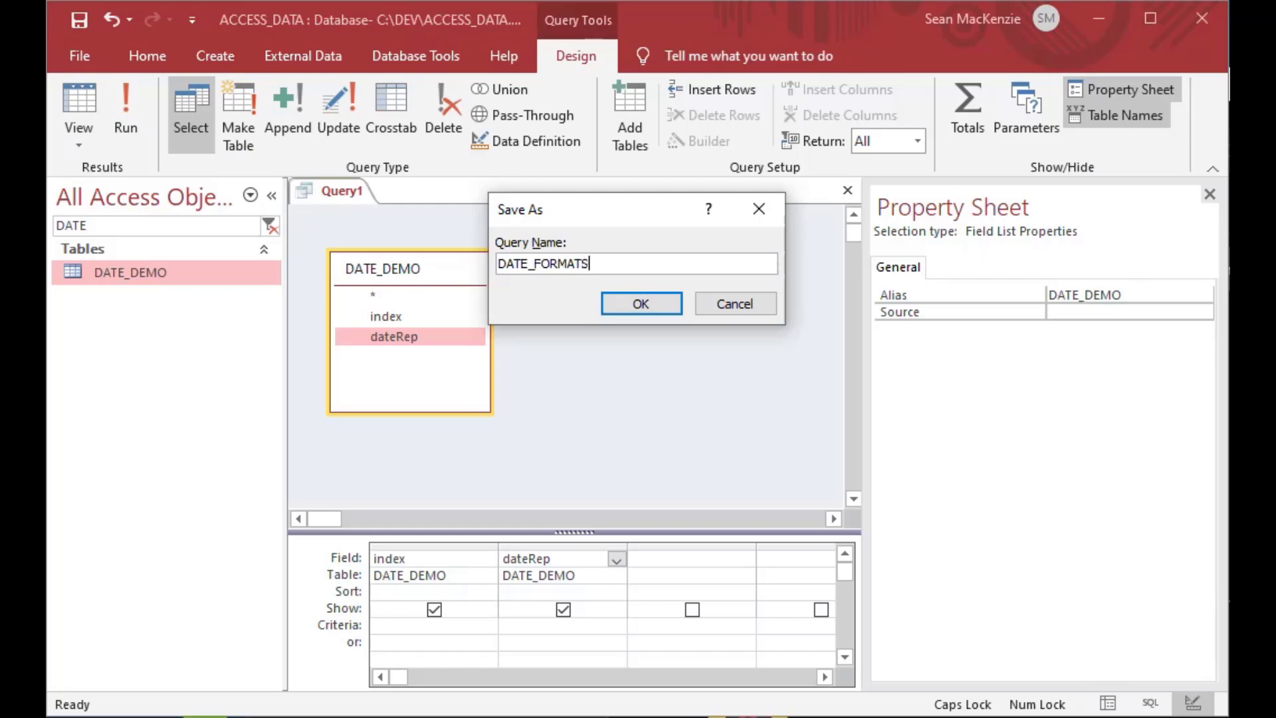
key(Return)
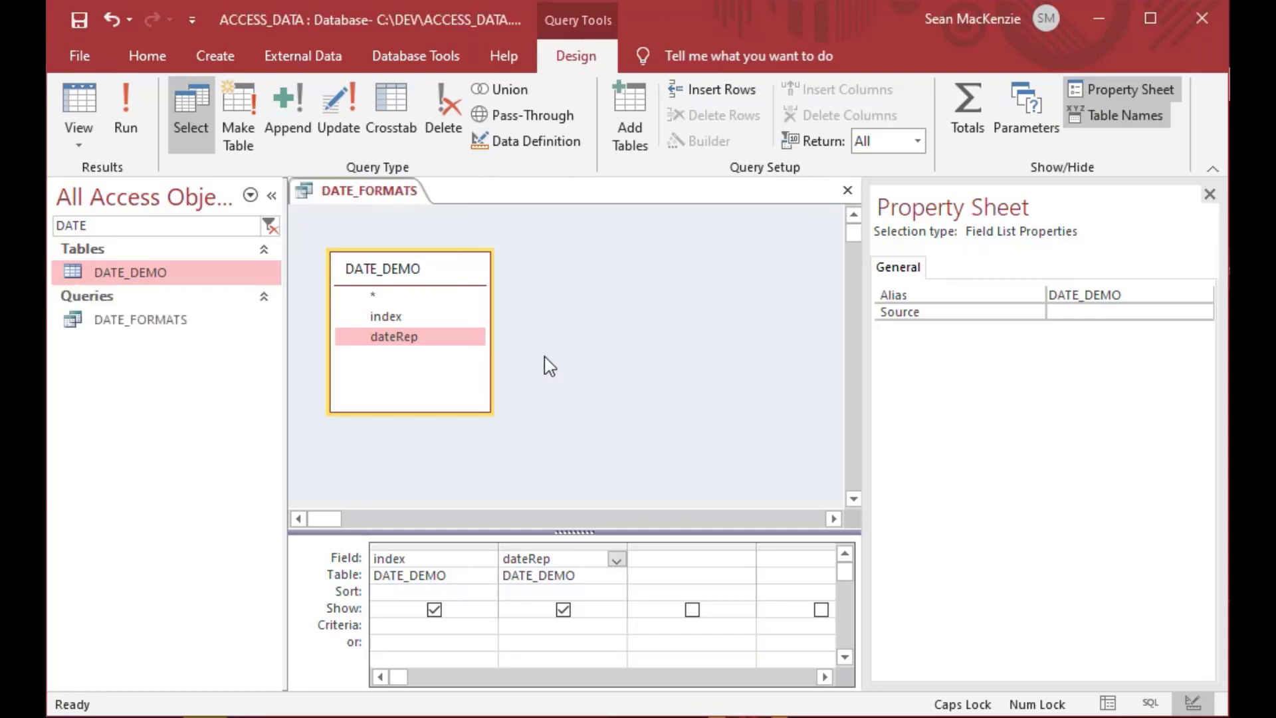
drag(384, 274, 392, 283)
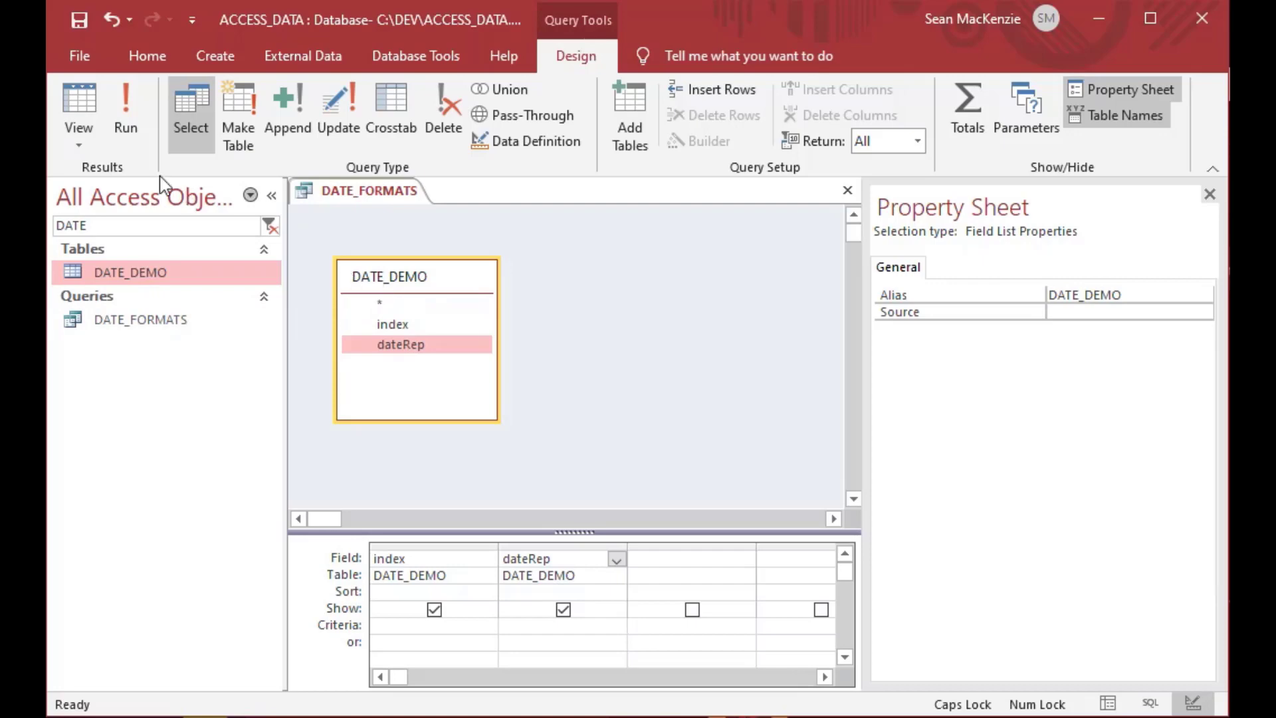
Step: View the query results and look through the index and dateRep records, returning to the first record
click(78, 101)
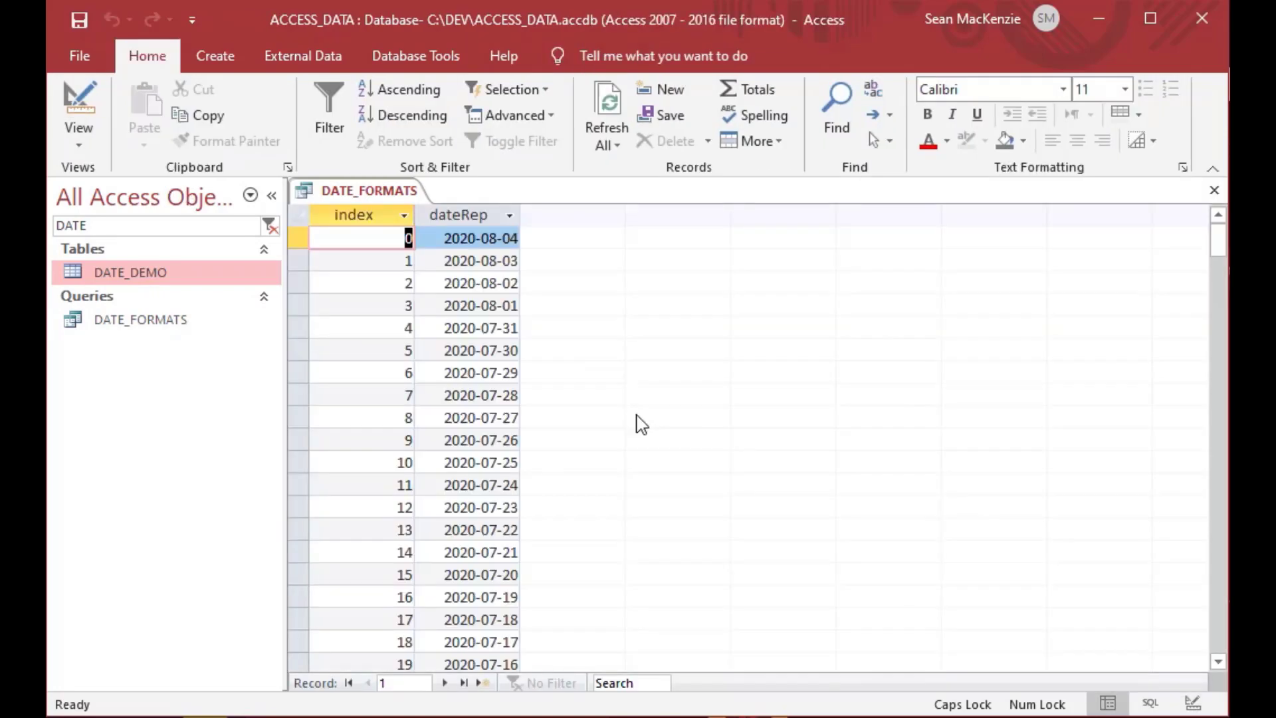
click(387, 237)
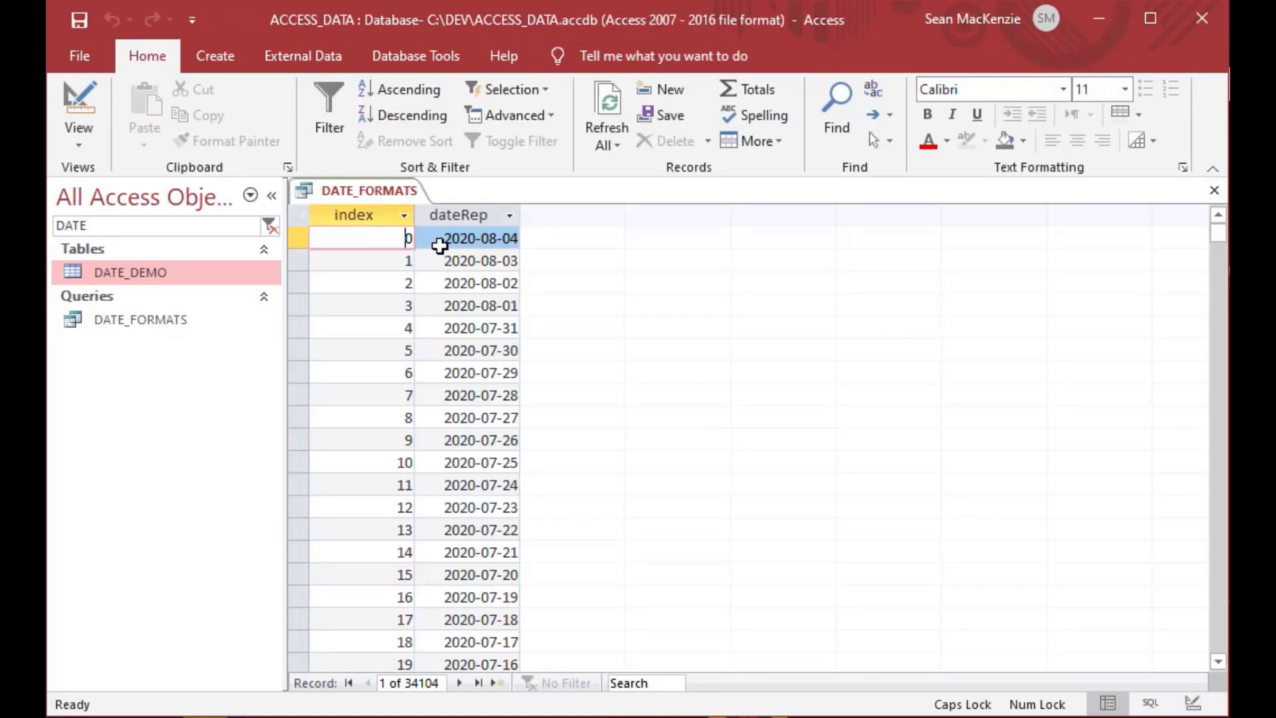
key(Down)
key(Down)
key(Down)
key(Down)
key(Down)
key(Down)
key(Down)
key(Down)
key(Down)
key(Down)
key(Down)
key(Down)
key(Down)
key(Down)
key(Down)
key(Down)
key(Down)
key(Down)
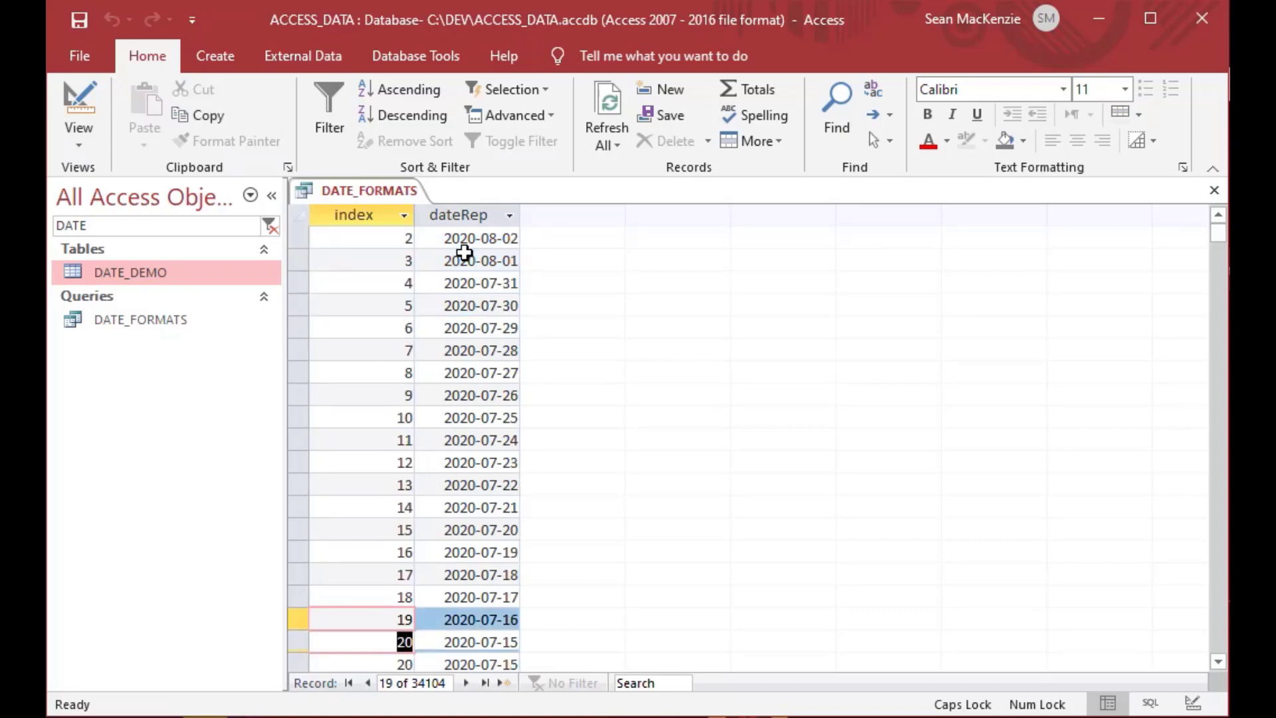
key(Down)
key(Down)
key(Down)
key(Down)
key(Down)
key(Down)
key(Down)
key(Down)
key(Down)
key(Down)
key(Down)
key(Down)
key(Down)
key(Down)
key(Down)
key(Down)
key(Down)
key(Down)
key(Down)
key(Down)
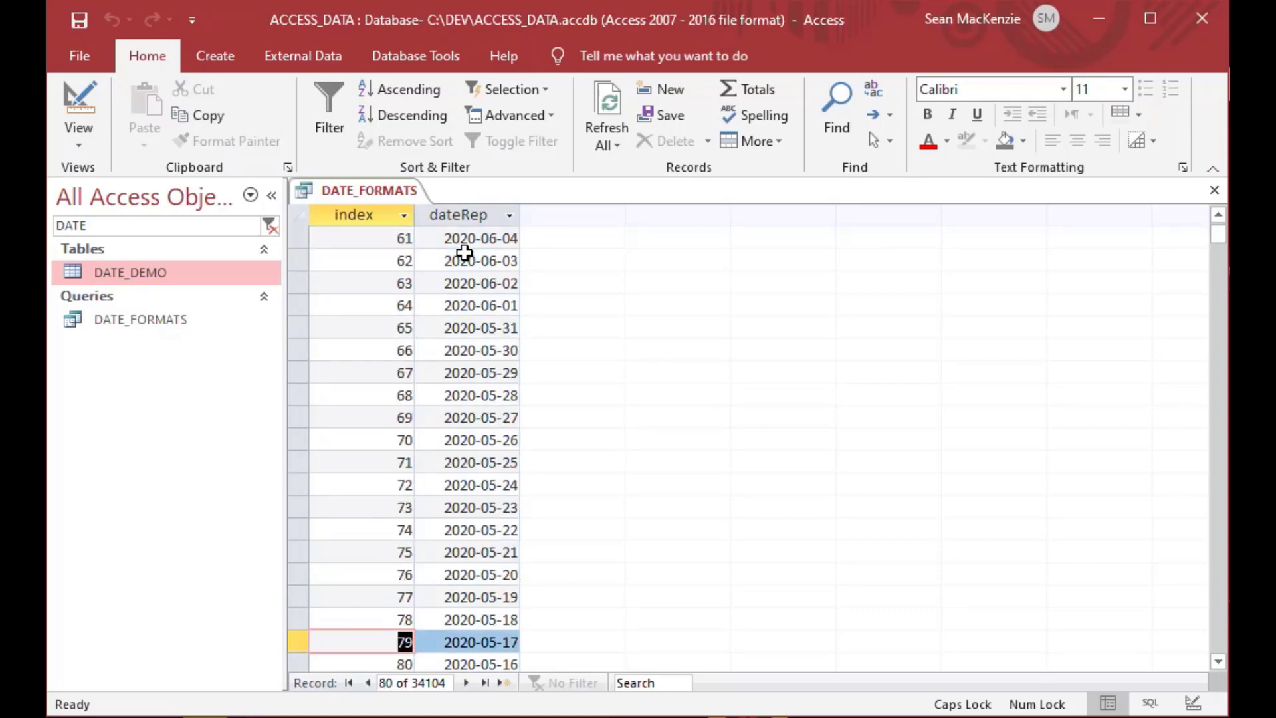
scroll(563, 387, up, 20)
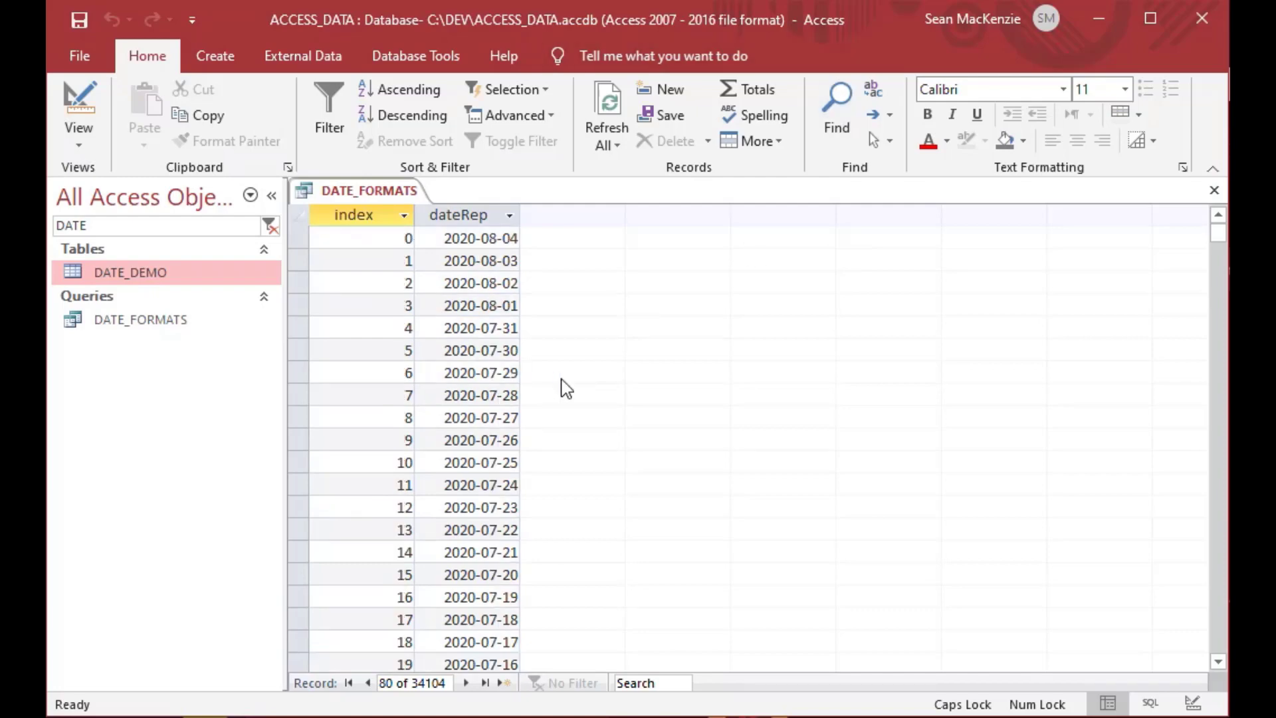
click(348, 683)
Step: Back in the query design, close the Property Sheet and add the calculated field Date_Short: Format$([dateRep], "Short Date") after dateRep
click(78, 110)
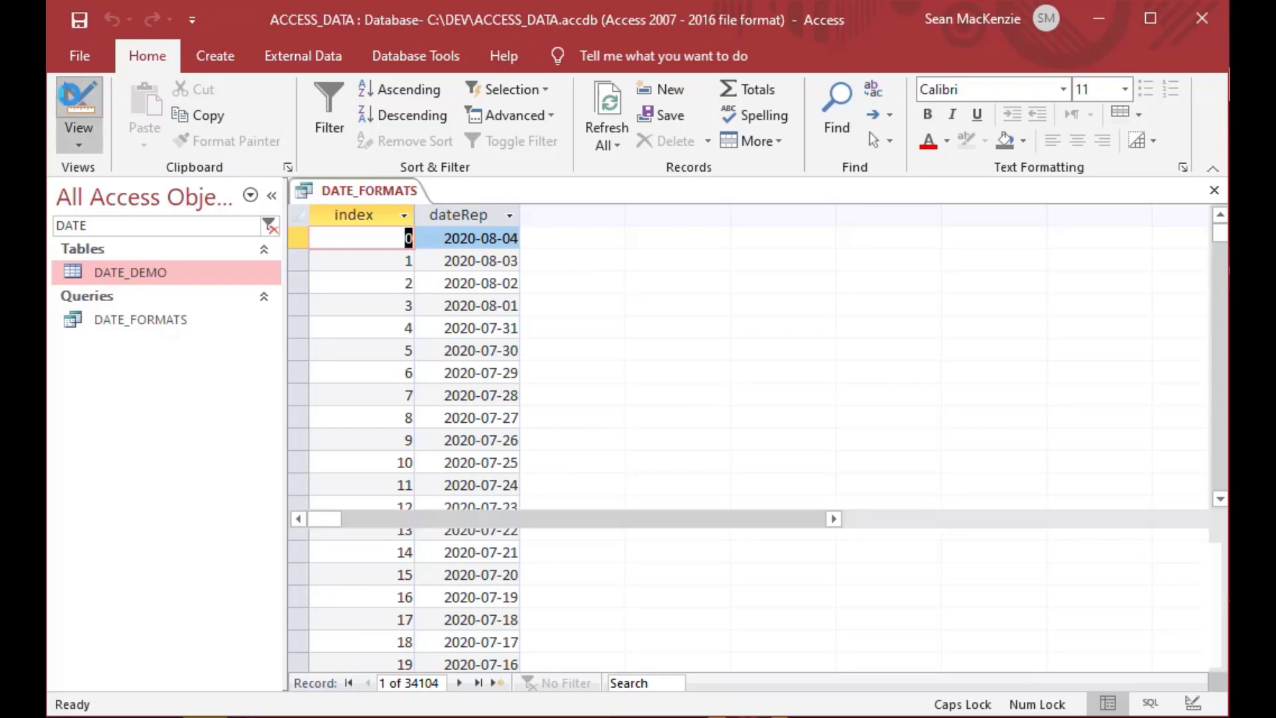
click(1210, 194)
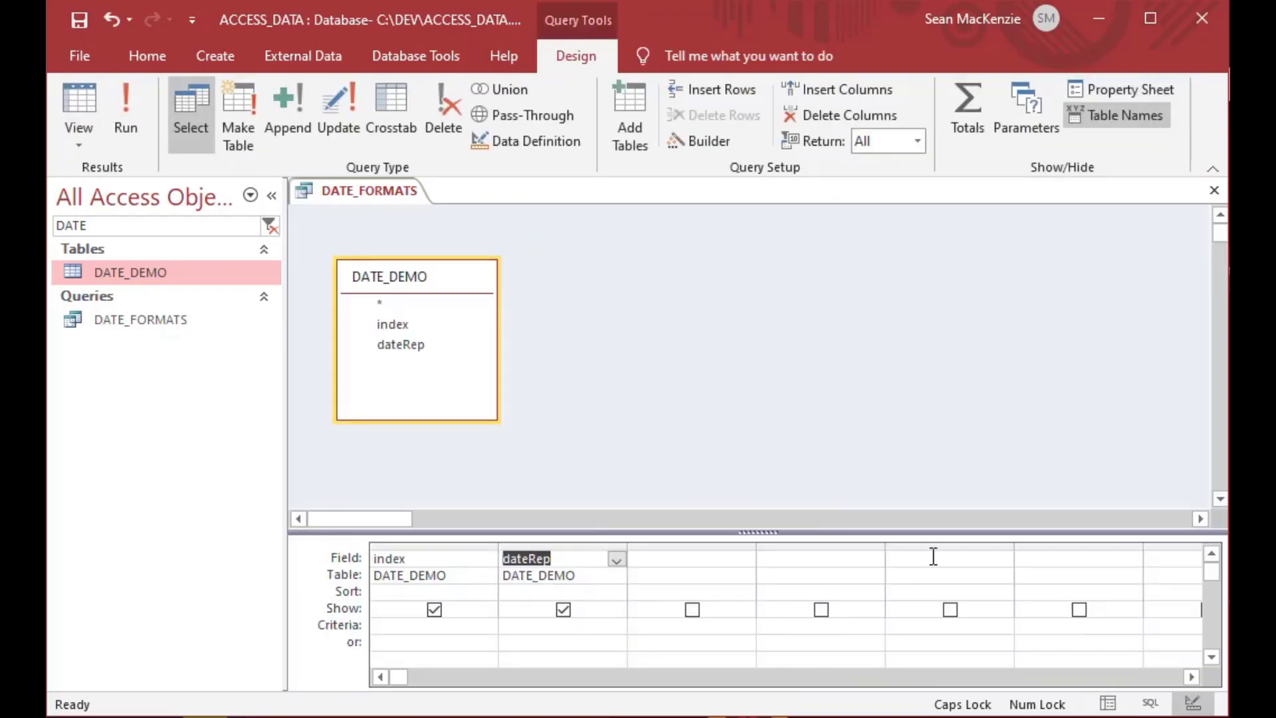
click(674, 558)
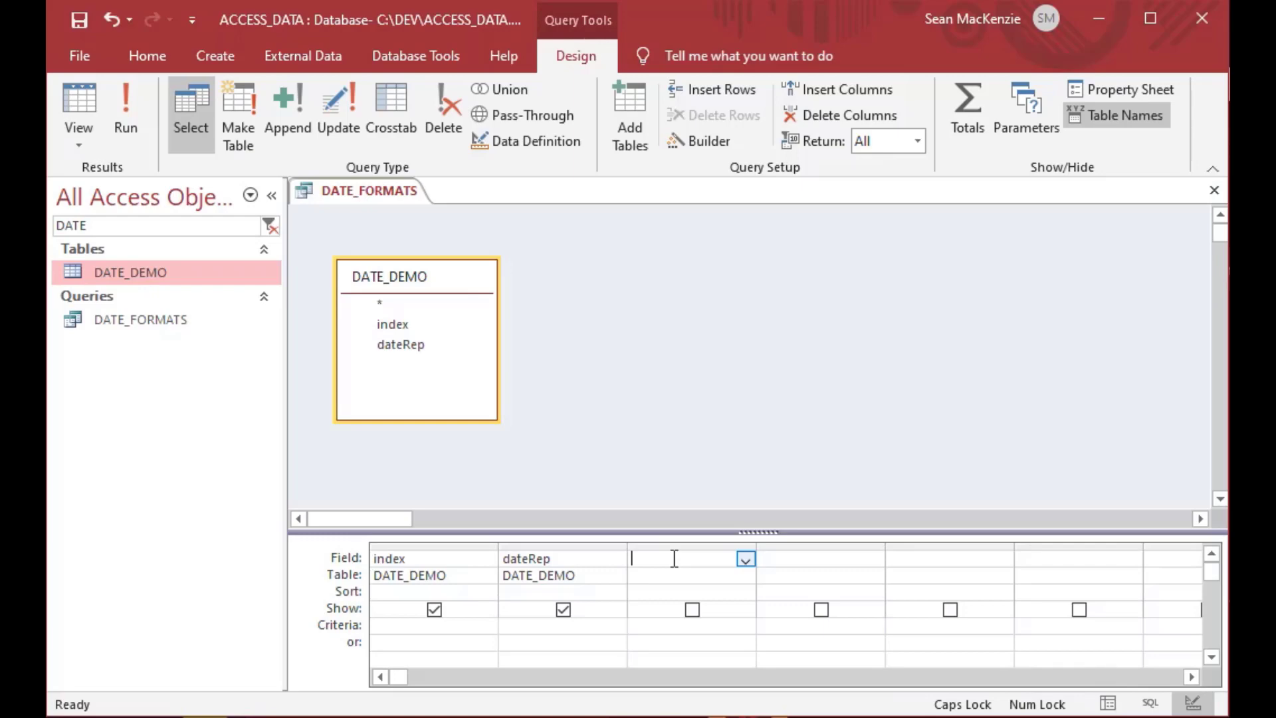
text(d)
key(BackSpace)
key(Caps_Lock)
text(Dat)
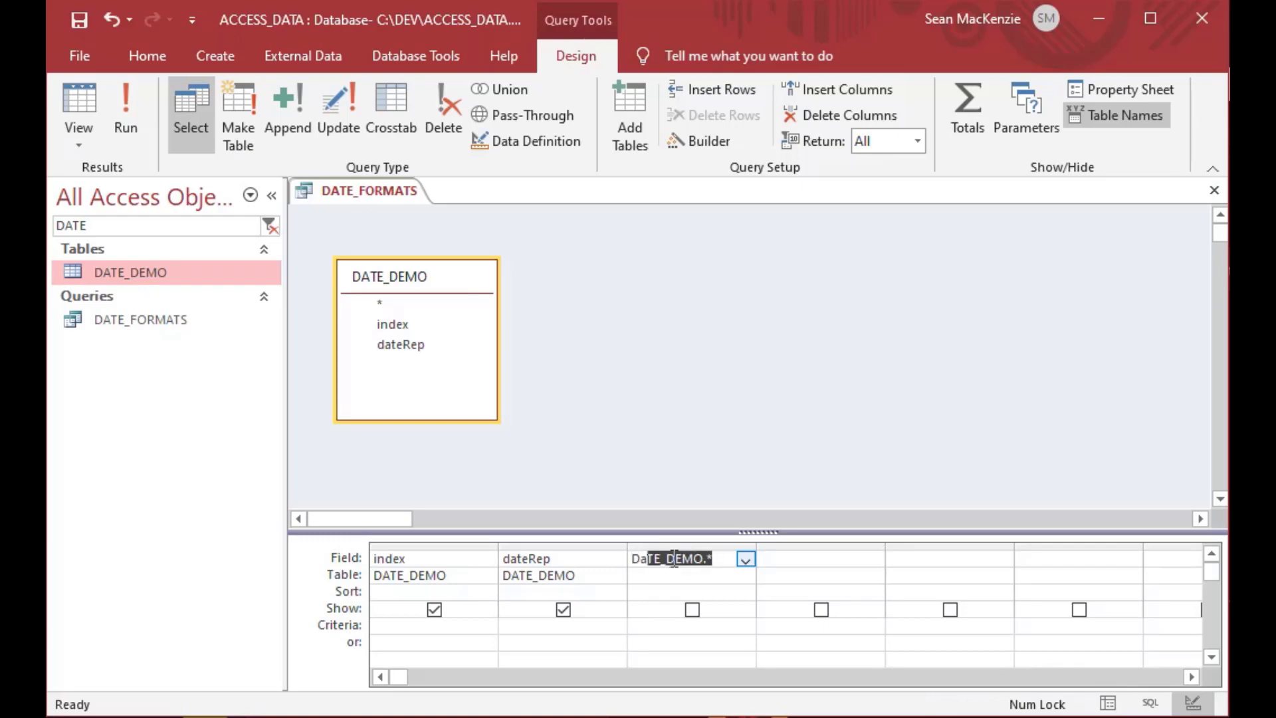
text(e_Short:)
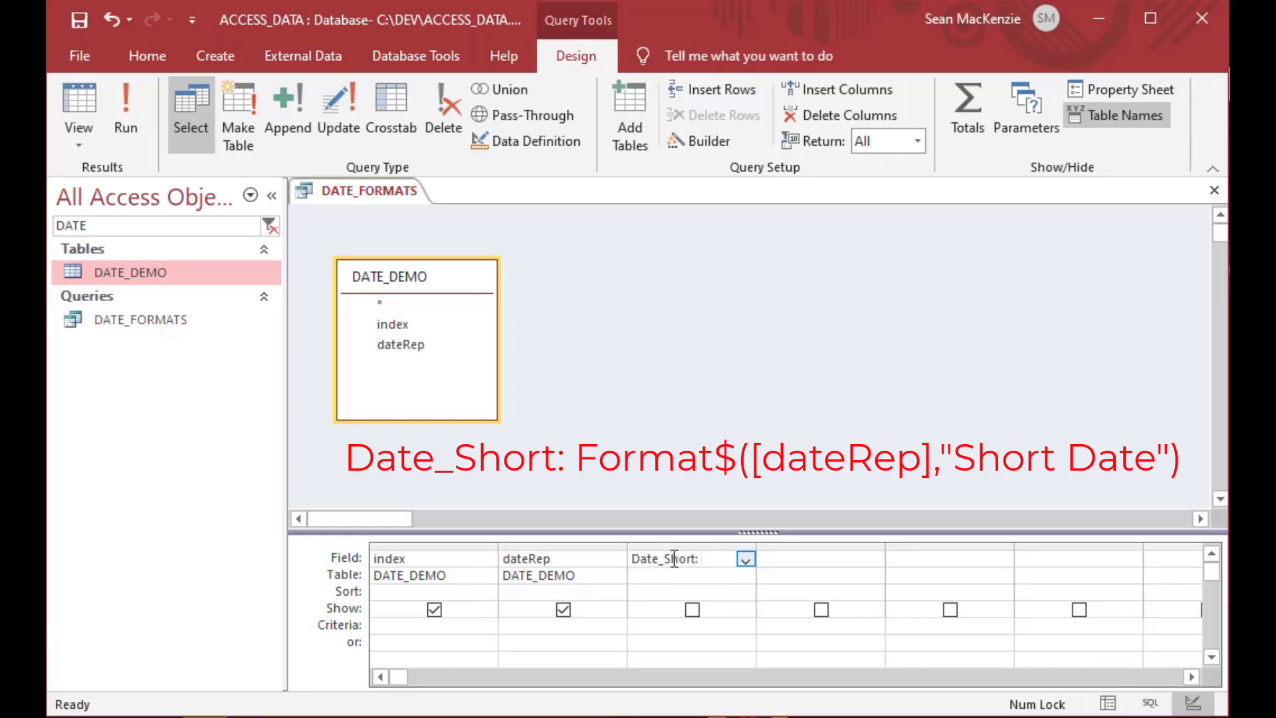
text( Short)
key(BackSpace)
key(BackSpace)
key(BackSpace)
text(Format$([)
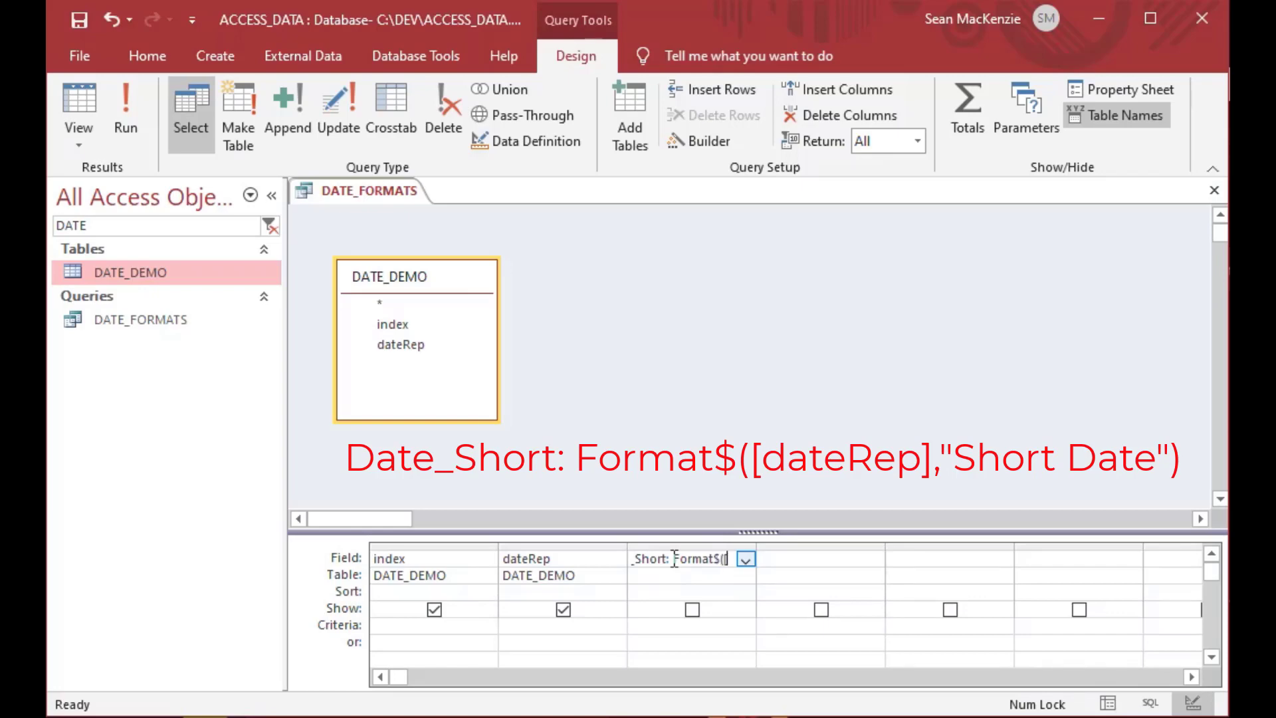
text(dateRep)
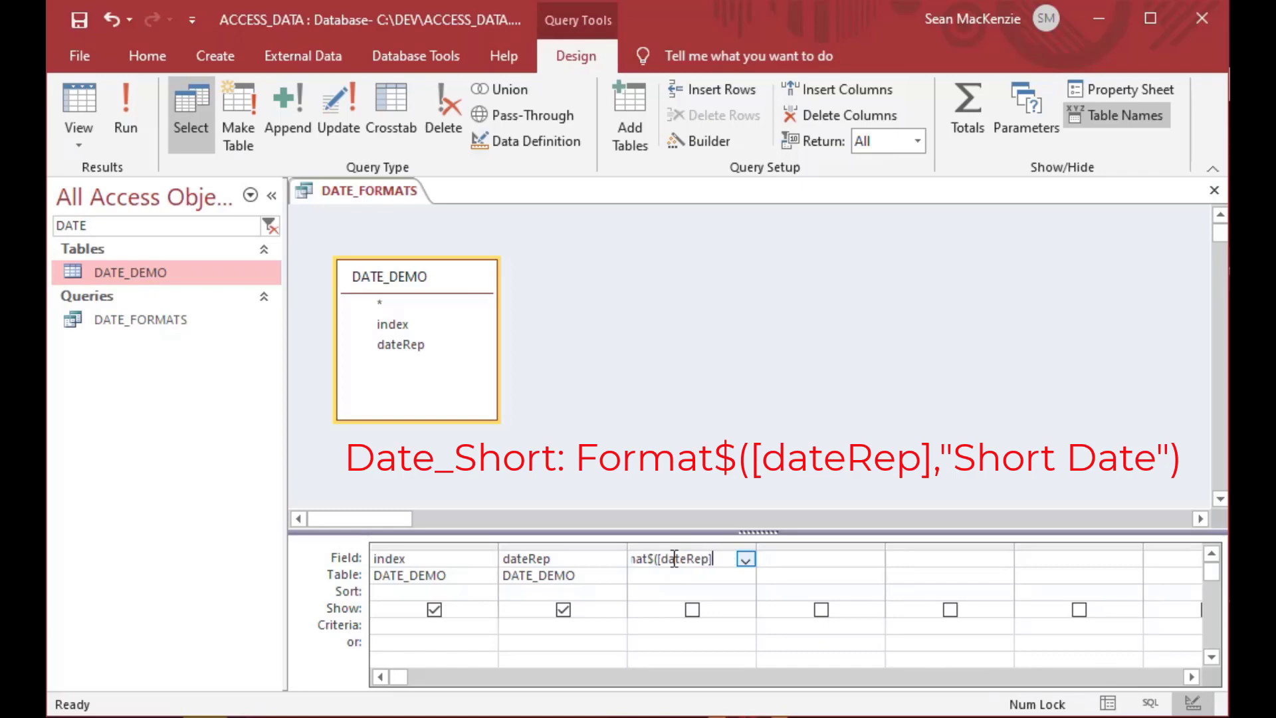
text(], "Short Date)
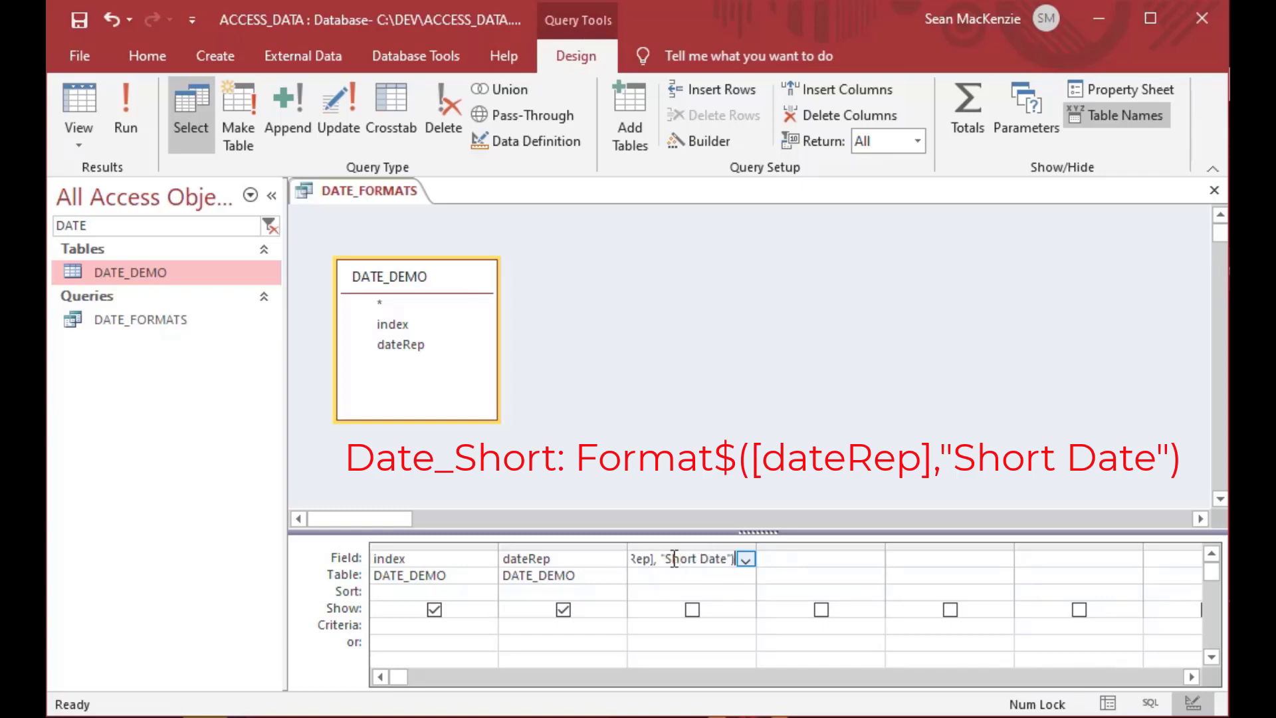
key(Return)
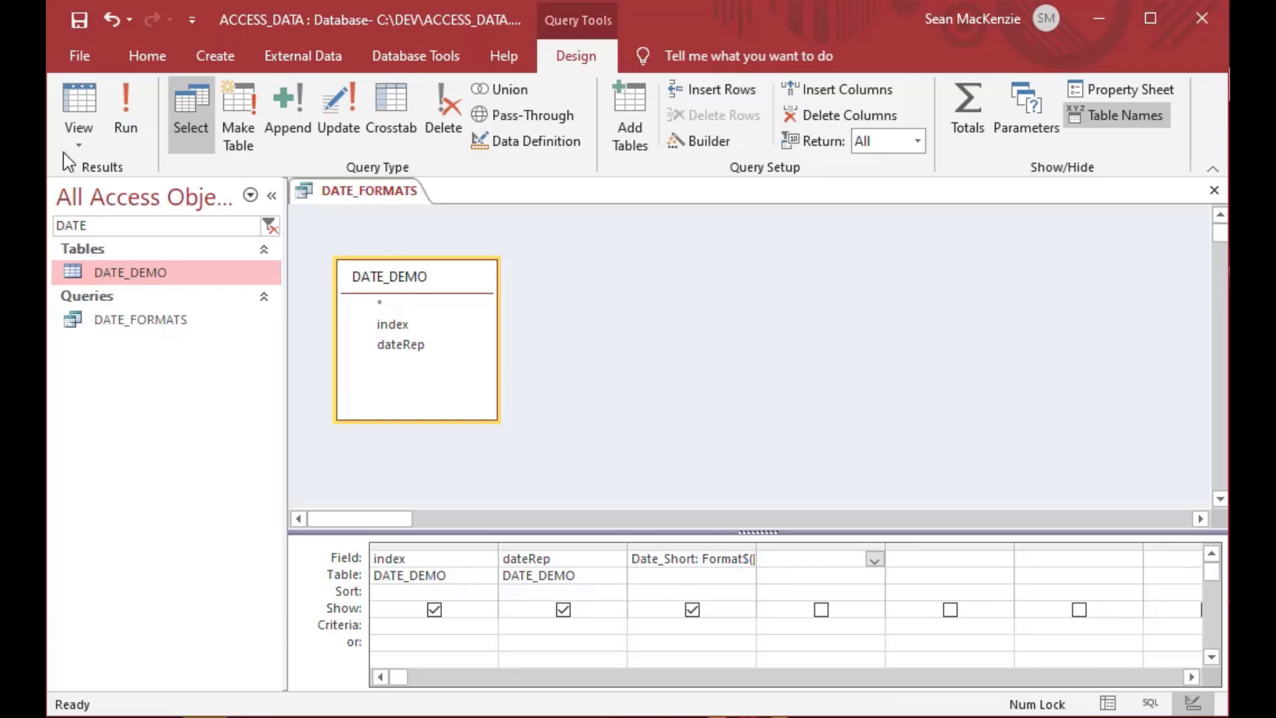
Step: View the query results and widen the dateRep column to compare its dates with Date_Short
click(79, 103)
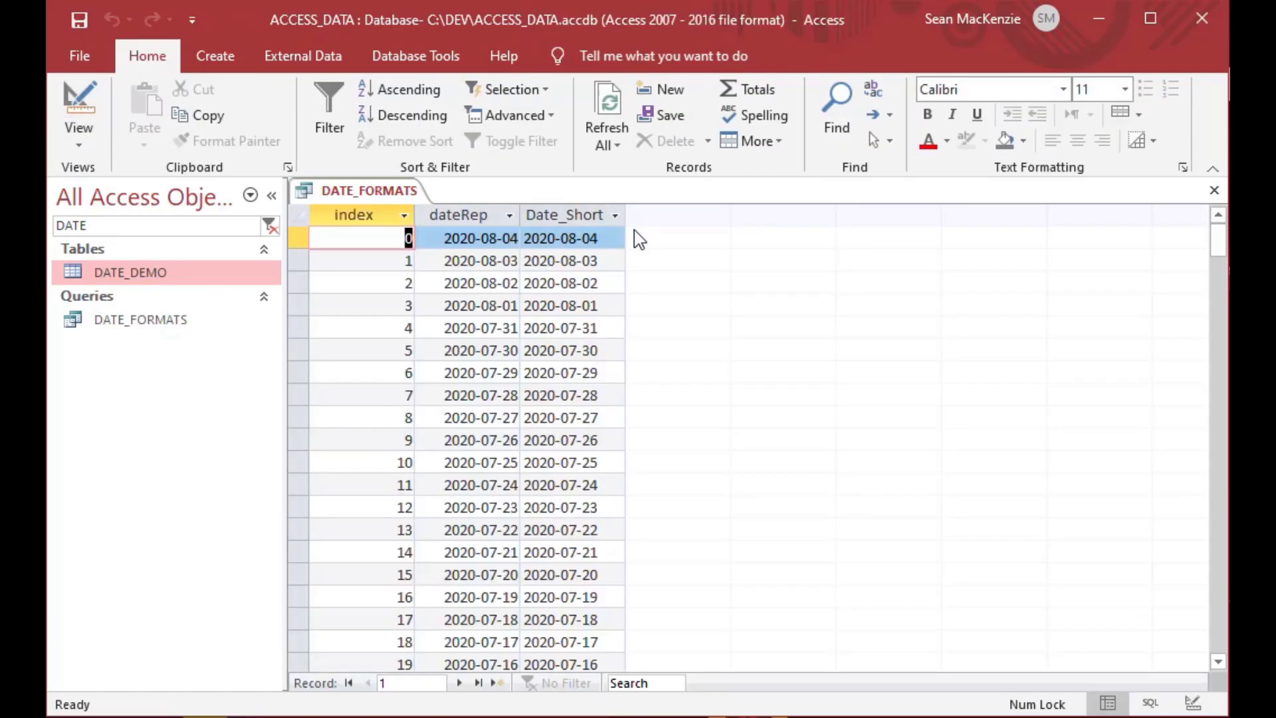
drag(519, 217, 565, 216)
click(606, 239)
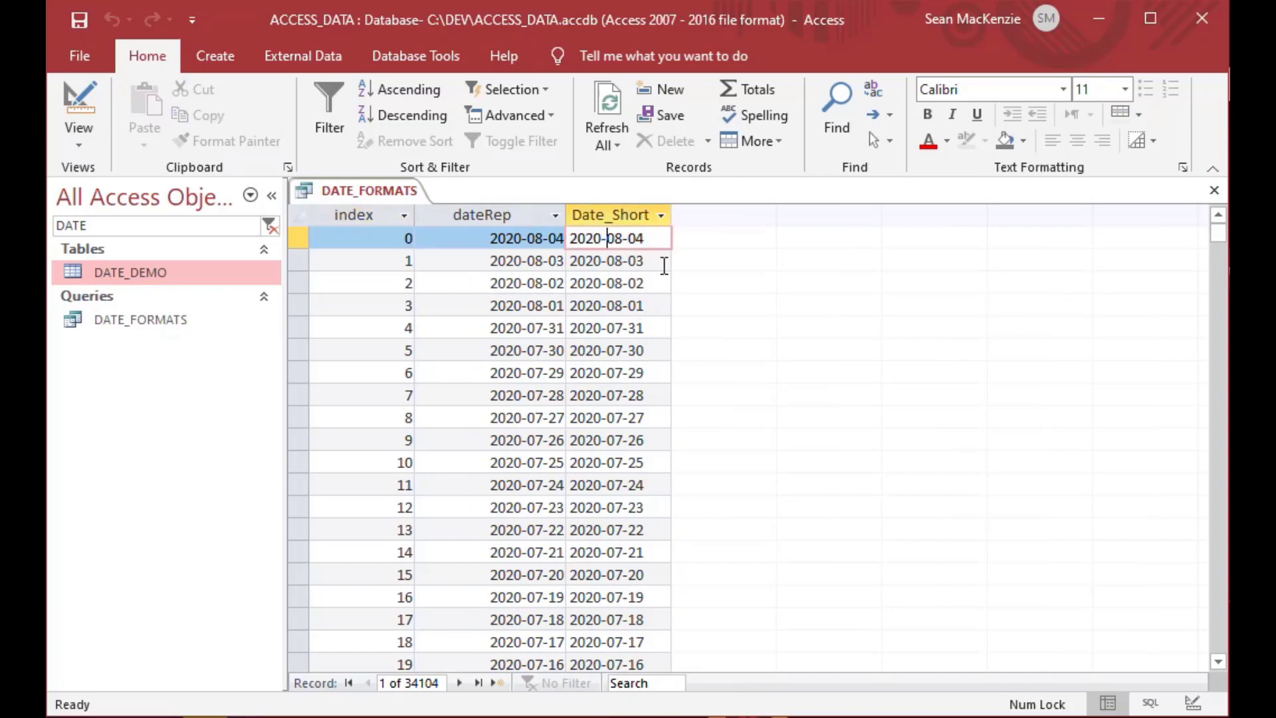
click(484, 284)
key(Tab)
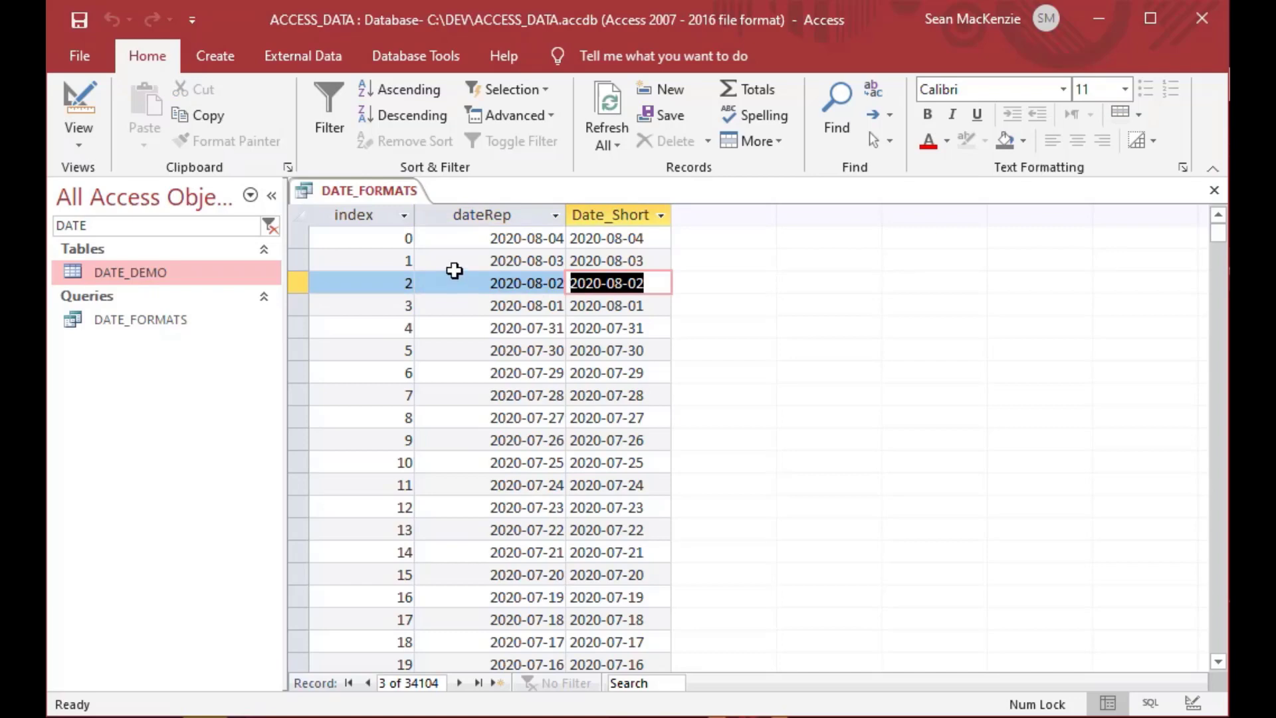
Step: Change the Date_Short expression to use Format instead of Format$, and check its values in the query results
click(86, 103)
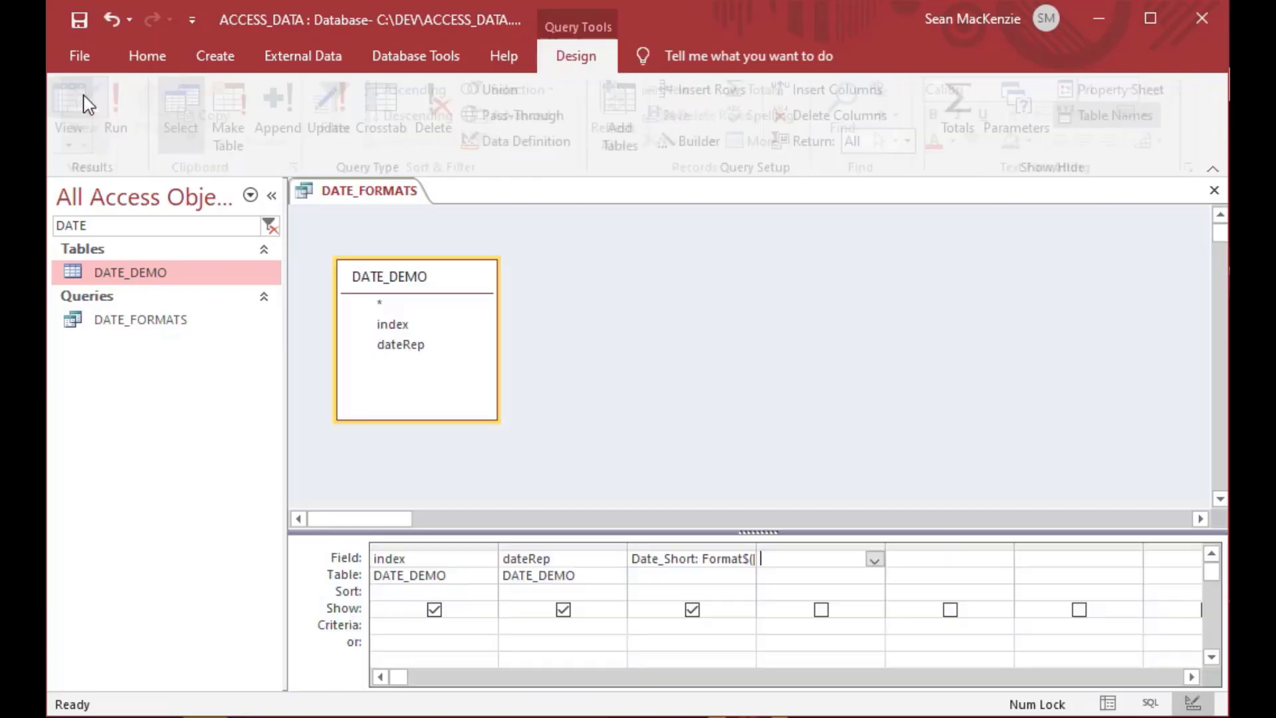
click(745, 559)
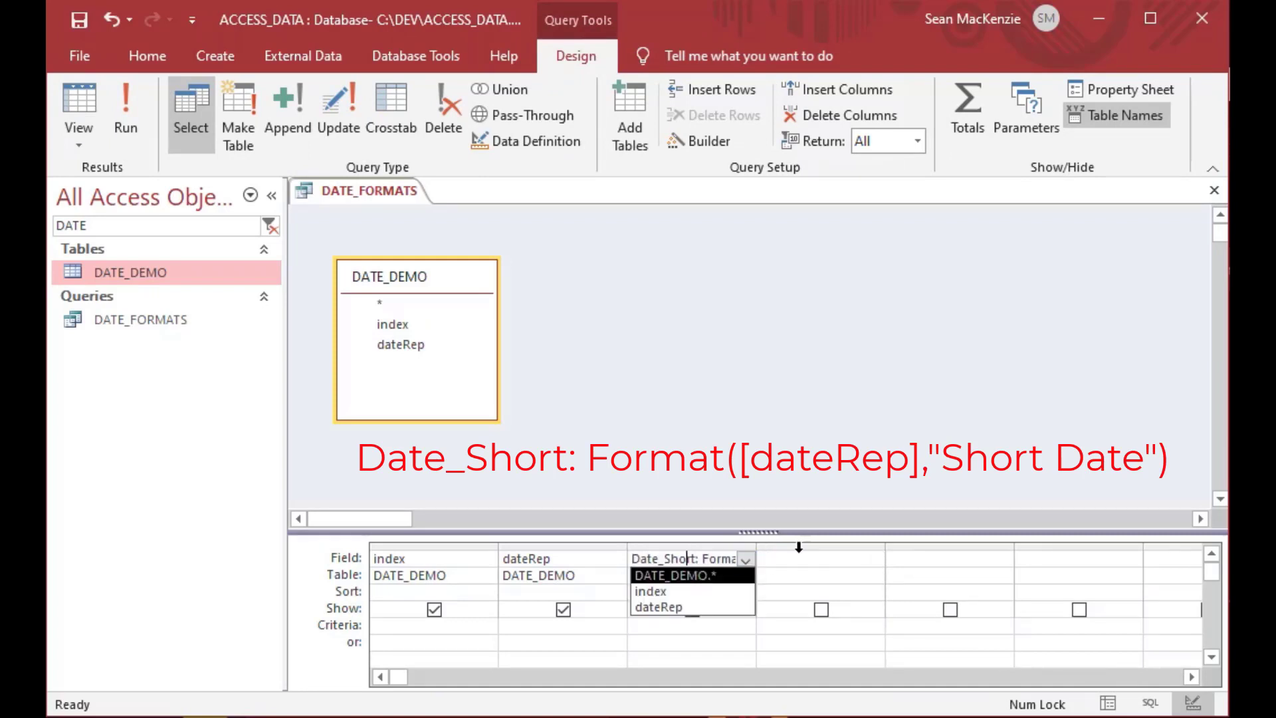
key(Right)
key(Right)
key(Right)
key(Right)
key(Right)
key(Right)
key(Right)
key(Right)
key(Right)
key(Right)
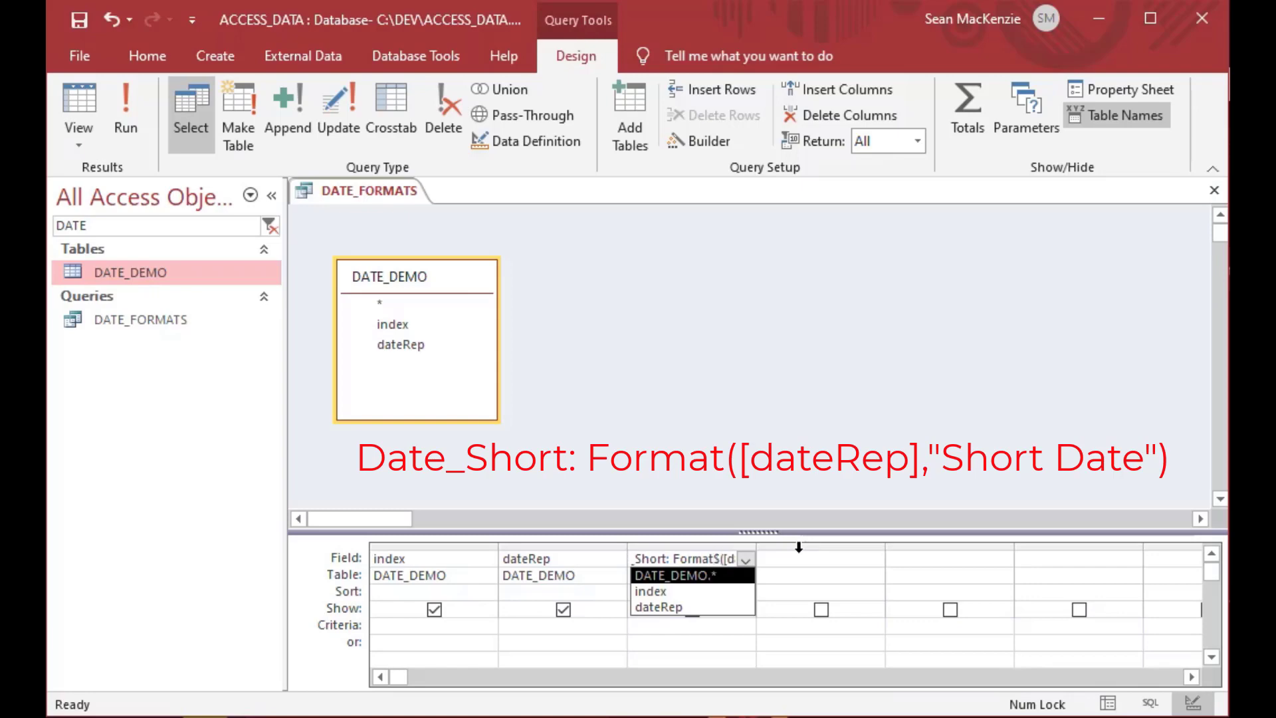
key(Delete)
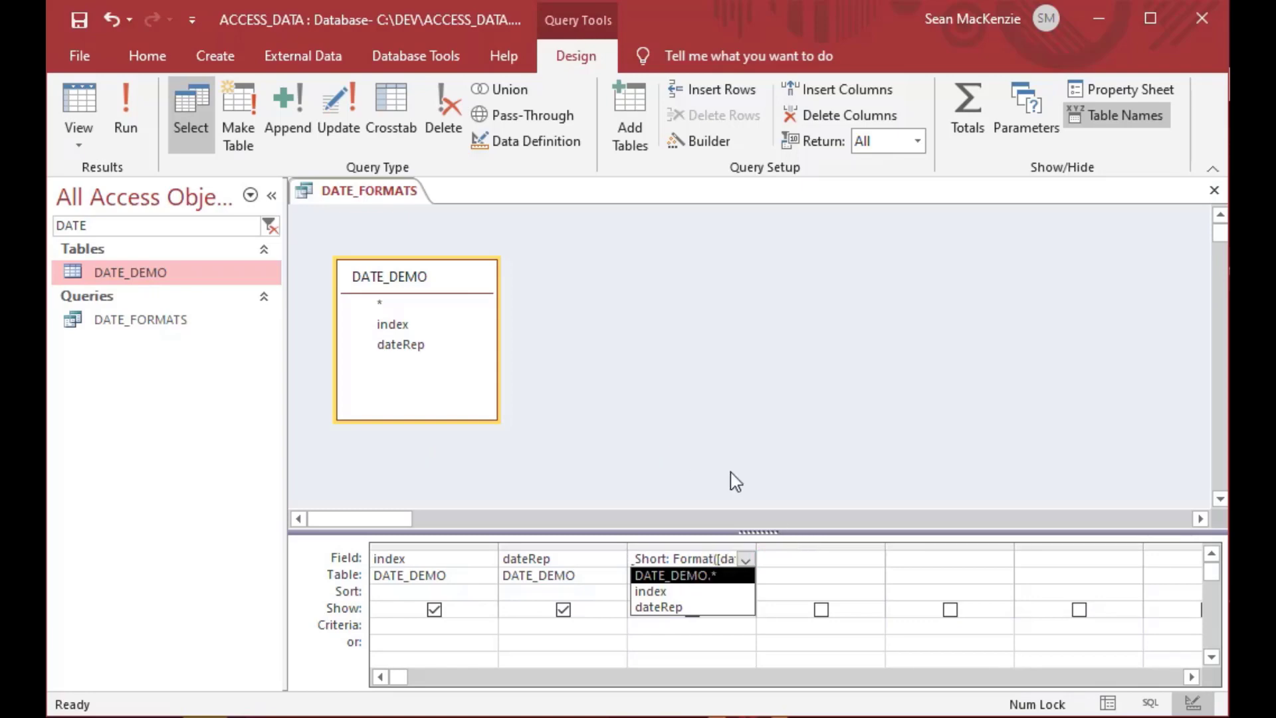
click(781, 556)
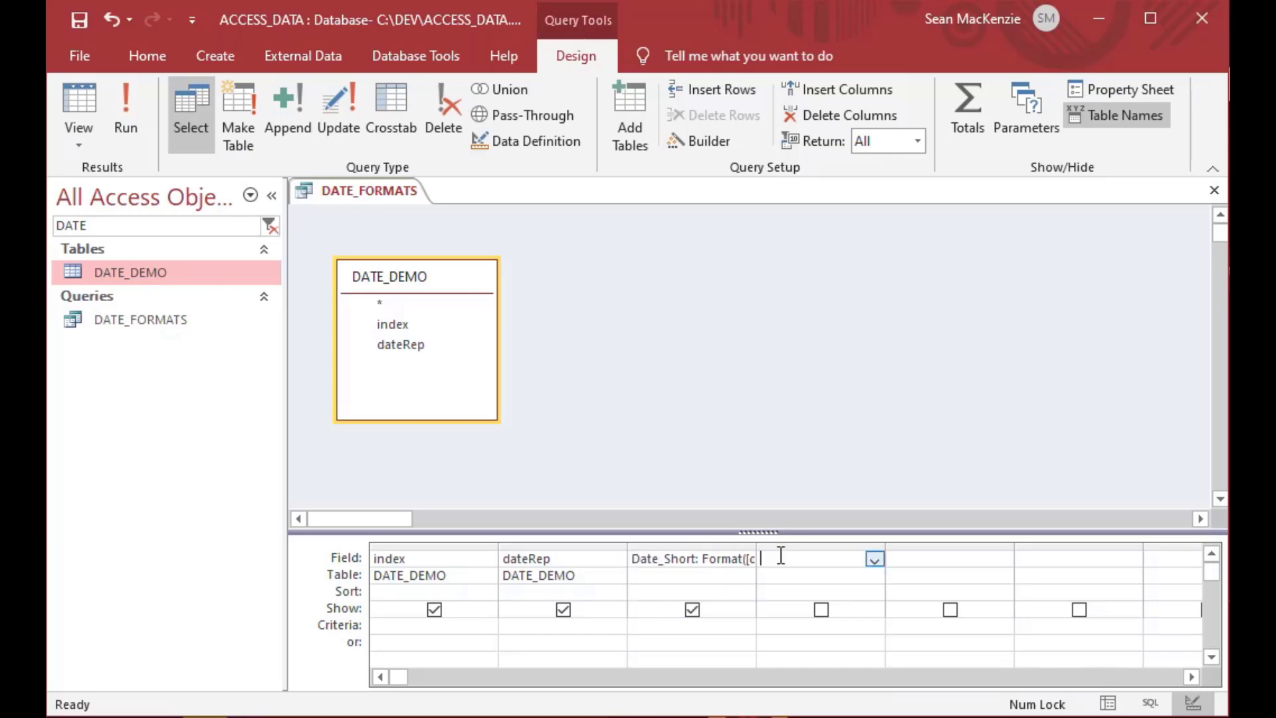
click(79, 114)
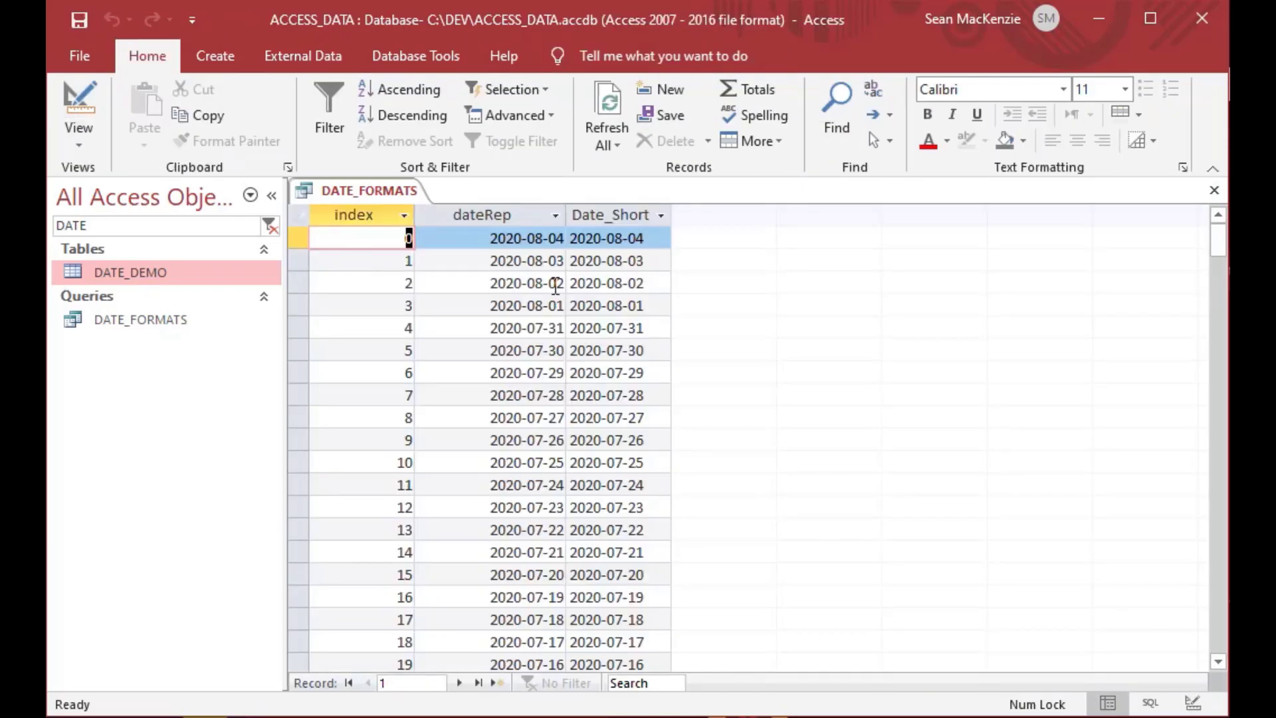
click(637, 238)
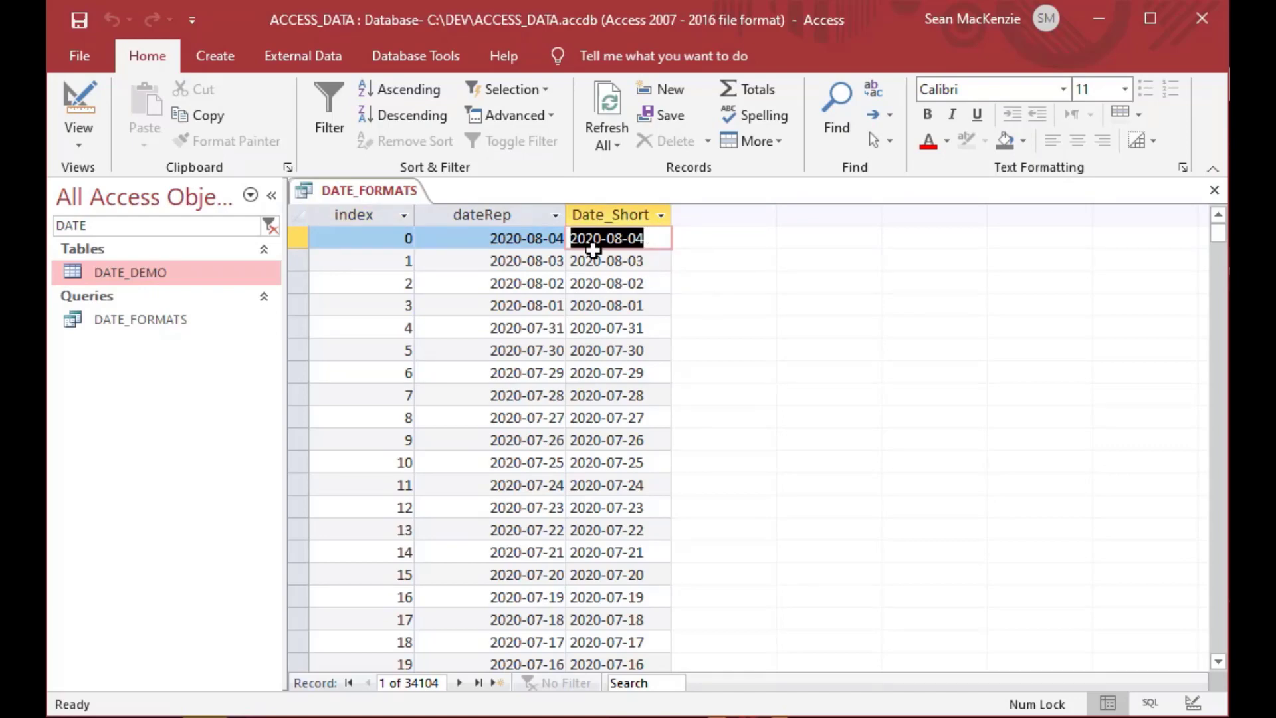
Step: Return to the query design and add the calculated field Date_Long: Format([dateRep], "Long Date") after Date_Short
click(79, 110)
double_click(826, 560)
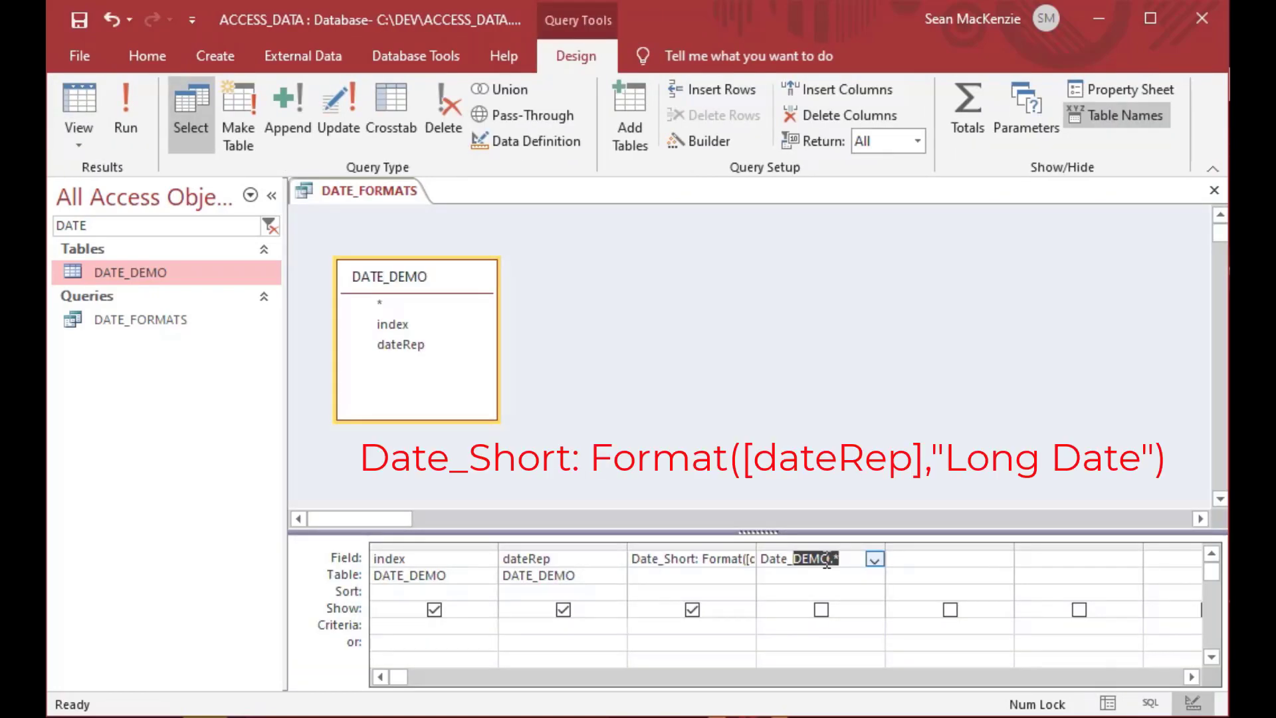
text(Long:)
text(Format)
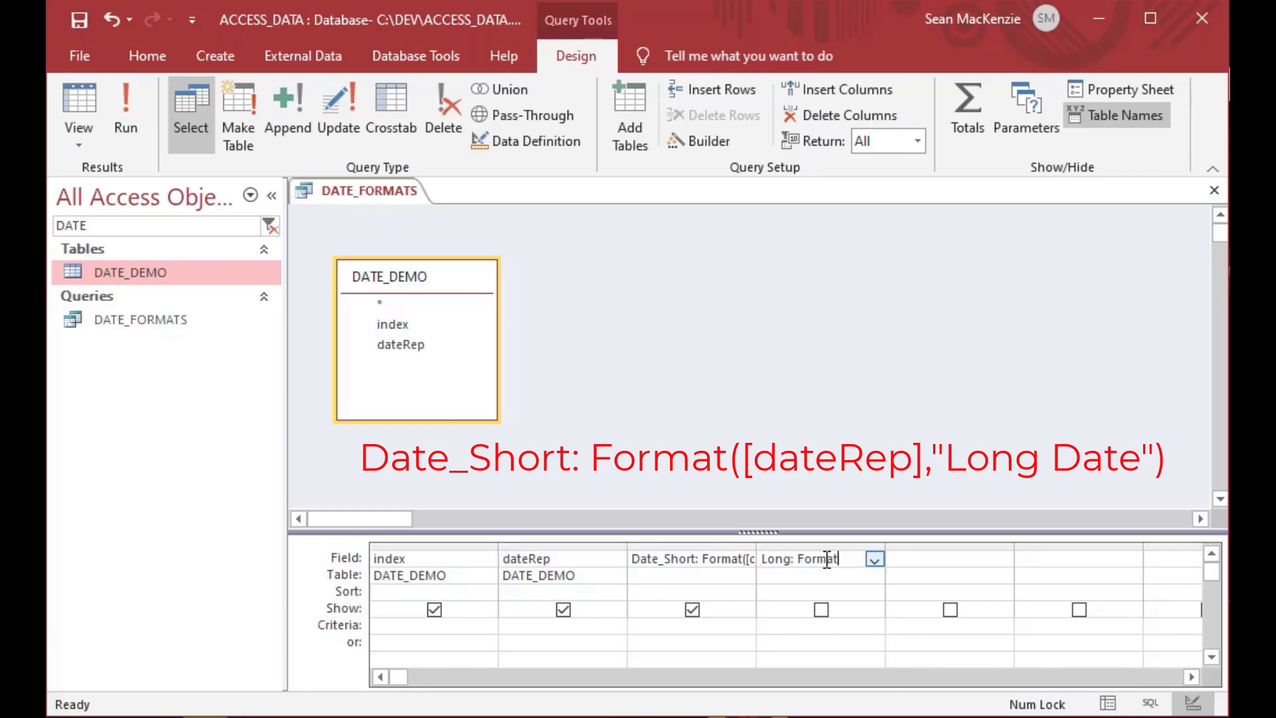
text(([dateRep)
key(BackSpace)
text(], "Long Date"))
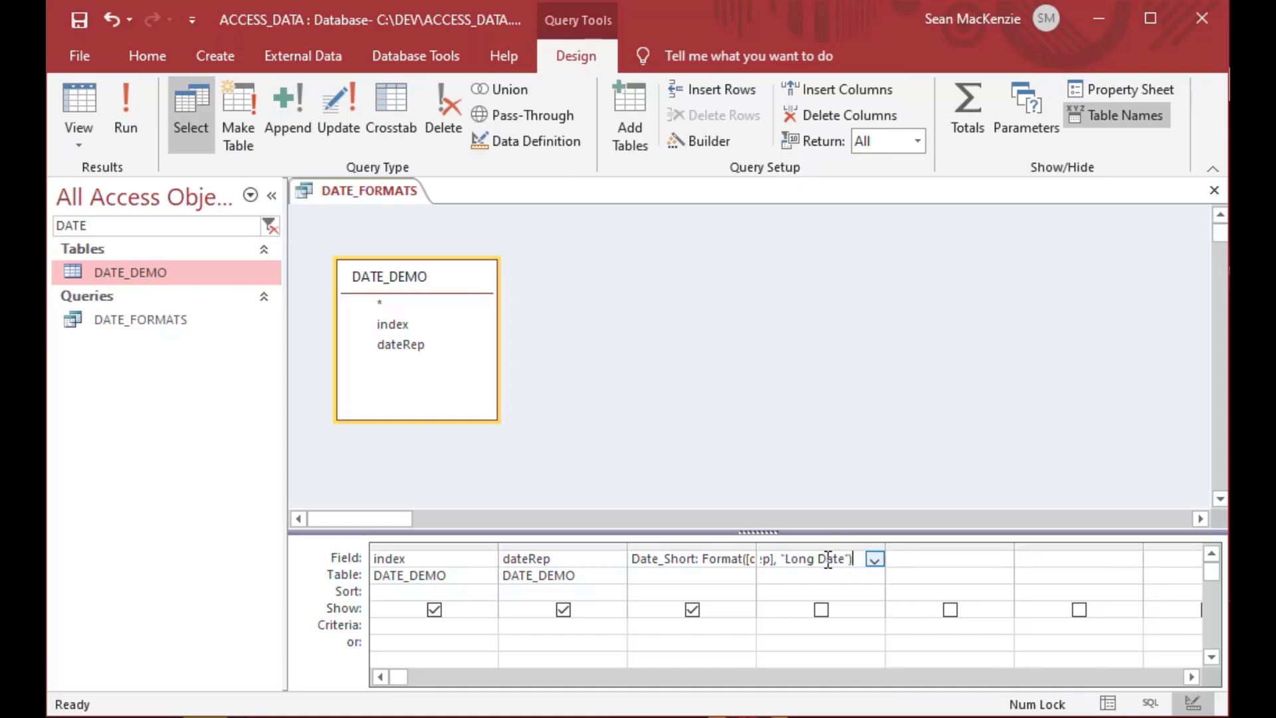
key(Tab)
click(911, 559)
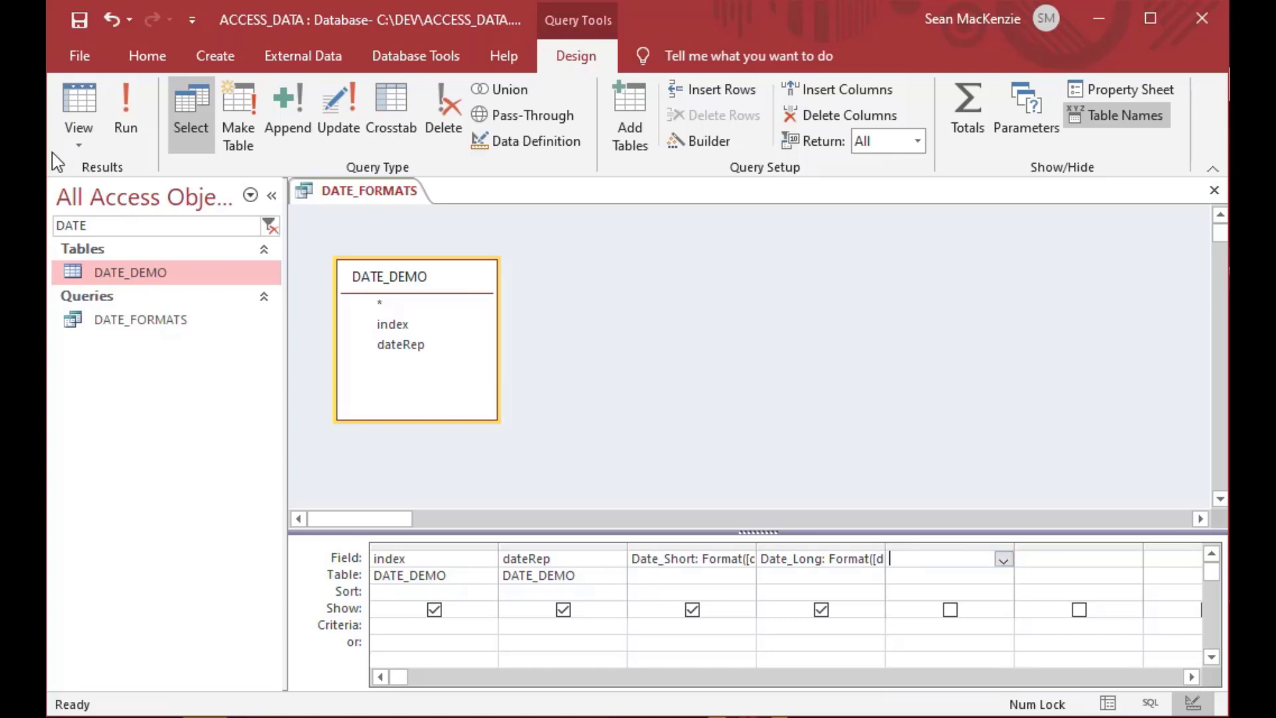
Step: In the query results, fit the Date_Long column to its contents and look through its values across the records
click(79, 106)
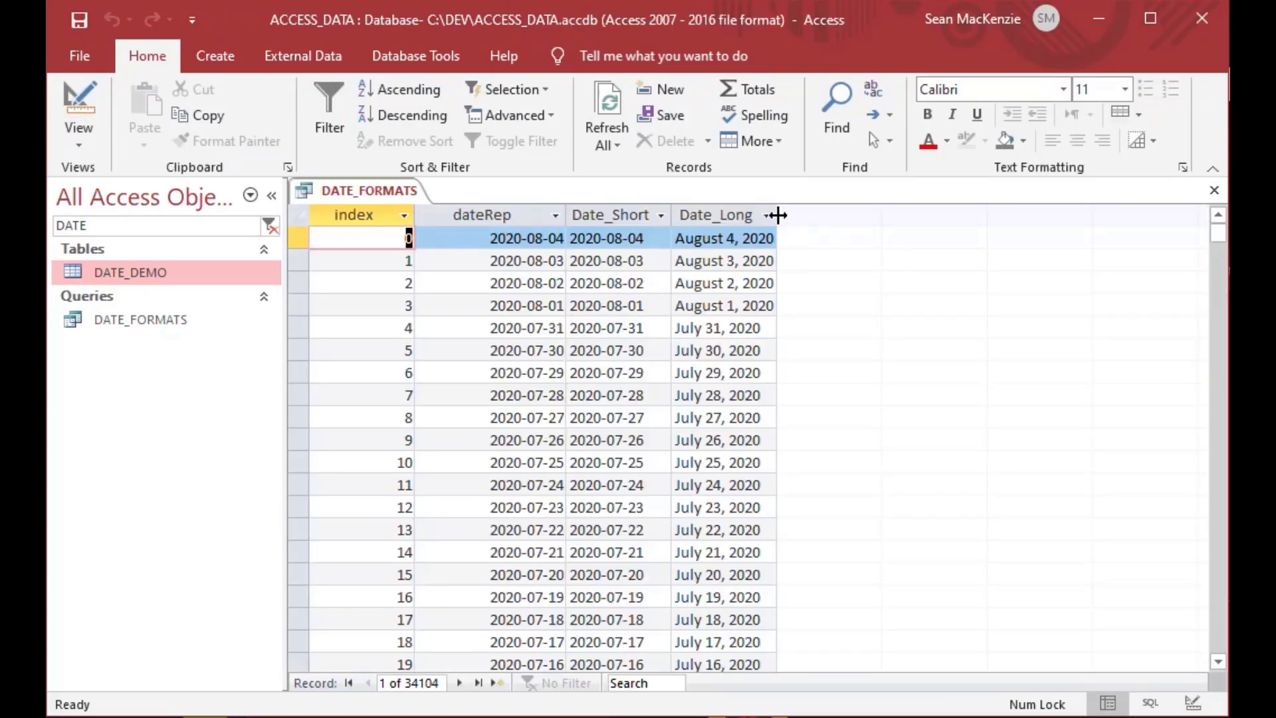
double_click(776, 214)
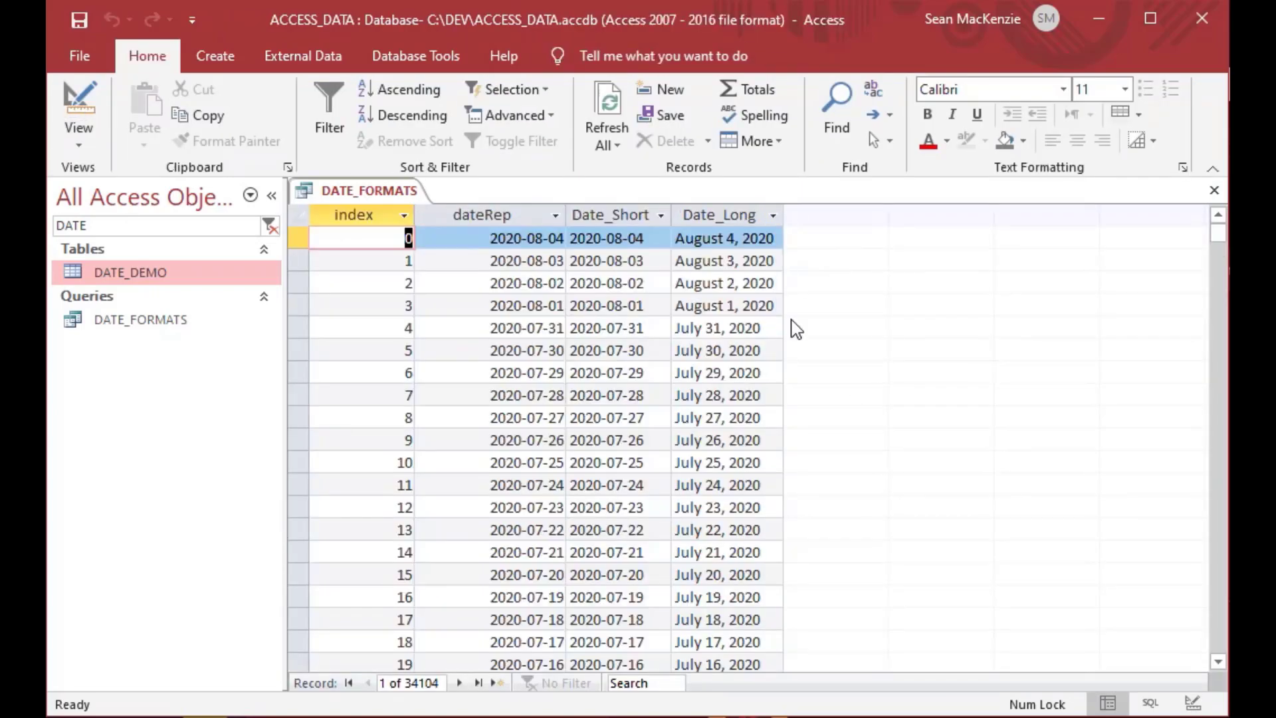
scroll(714, 426, down, 20)
scroll(707, 490, down, 20)
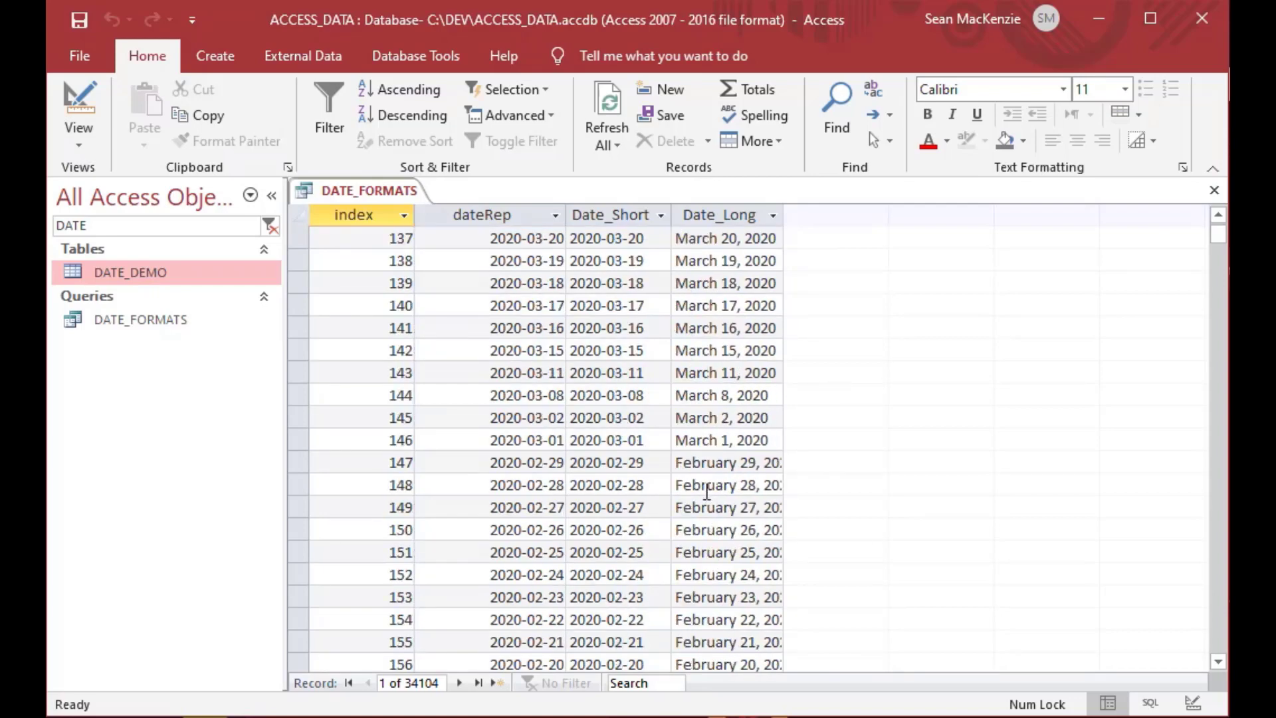
scroll(706, 490, down, 10)
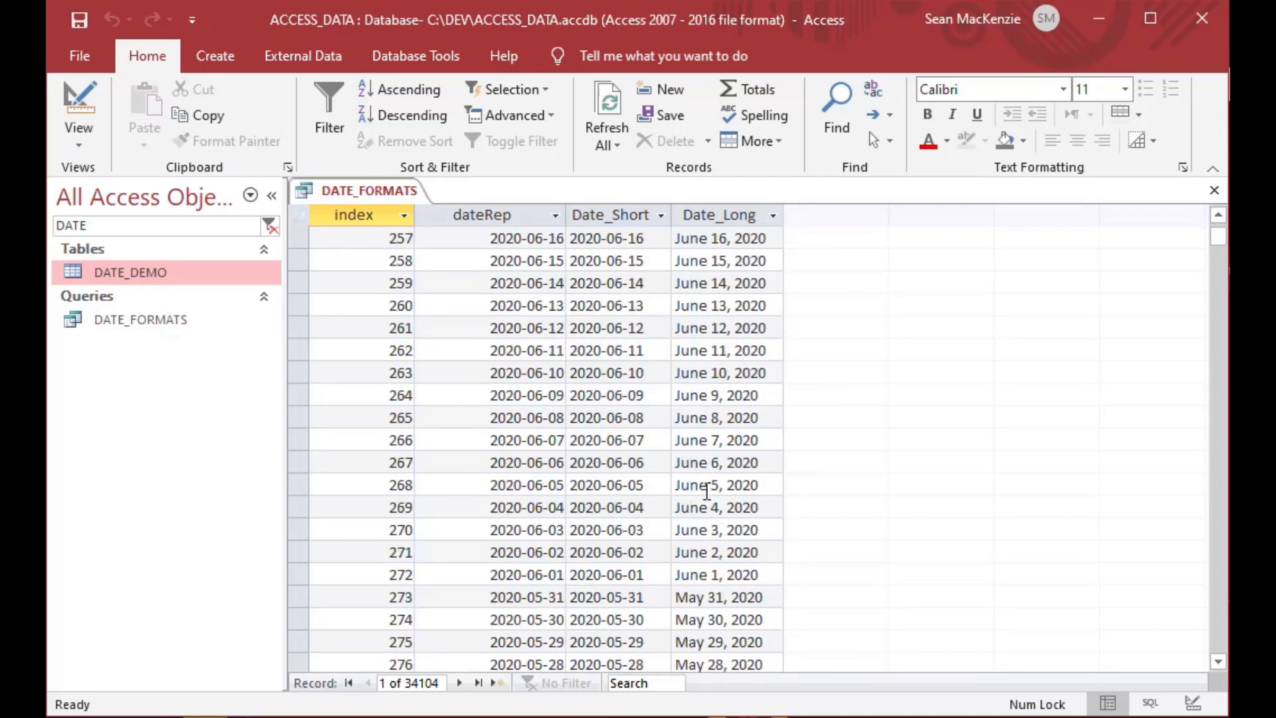
scroll(706, 490, up, 20)
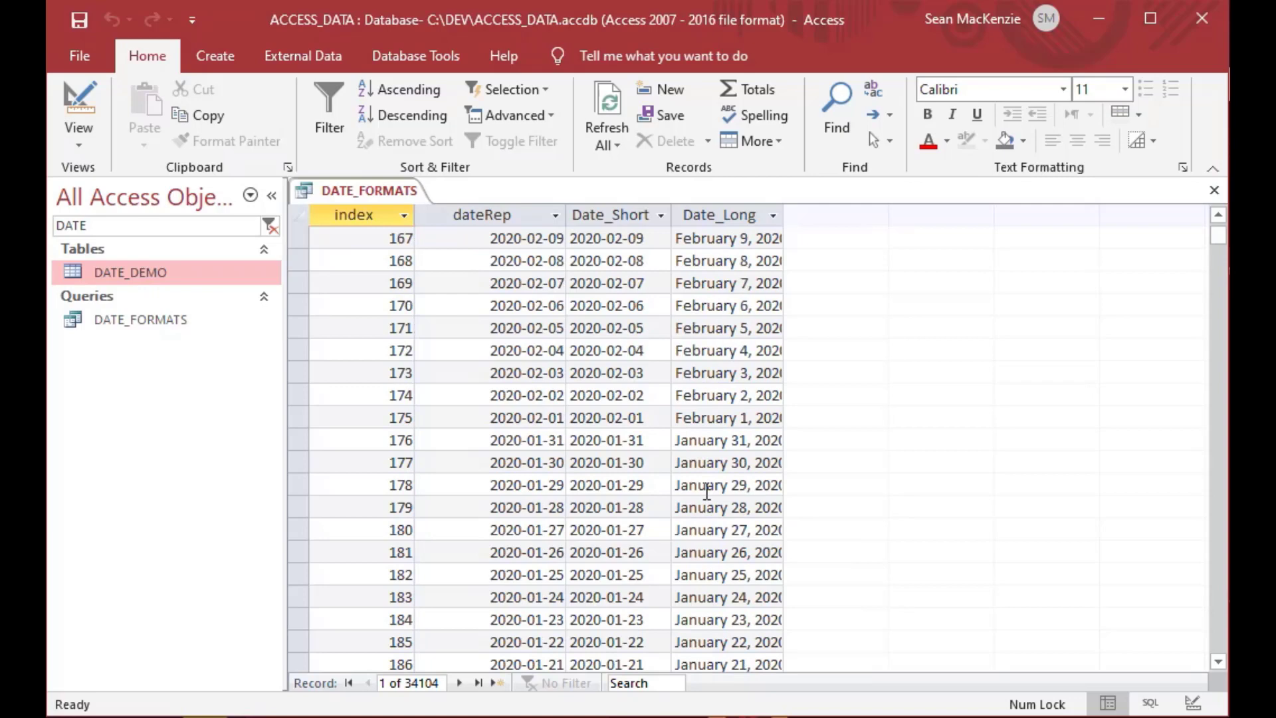
scroll(706, 490, up, 20)
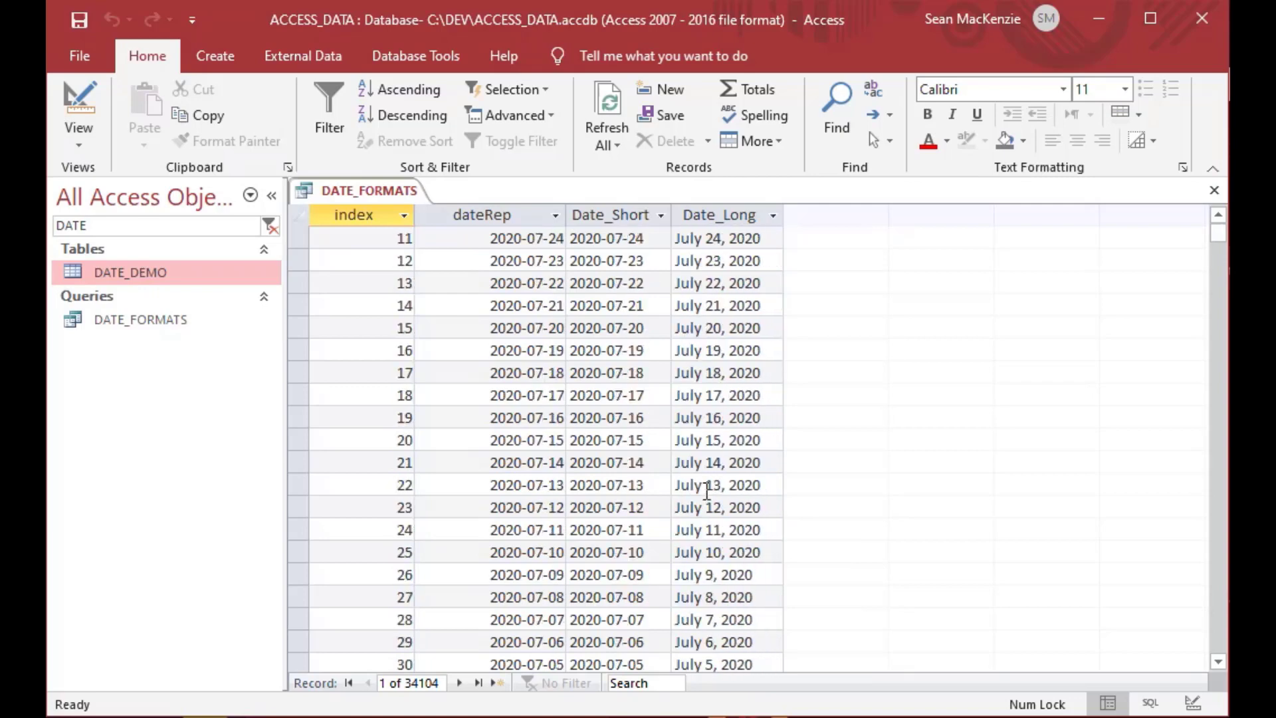
Step: Back in the query design, add the calculated field Date_Custom: Format([dateRep], "dd-mm-yyyy") after Date_Long
click(79, 110)
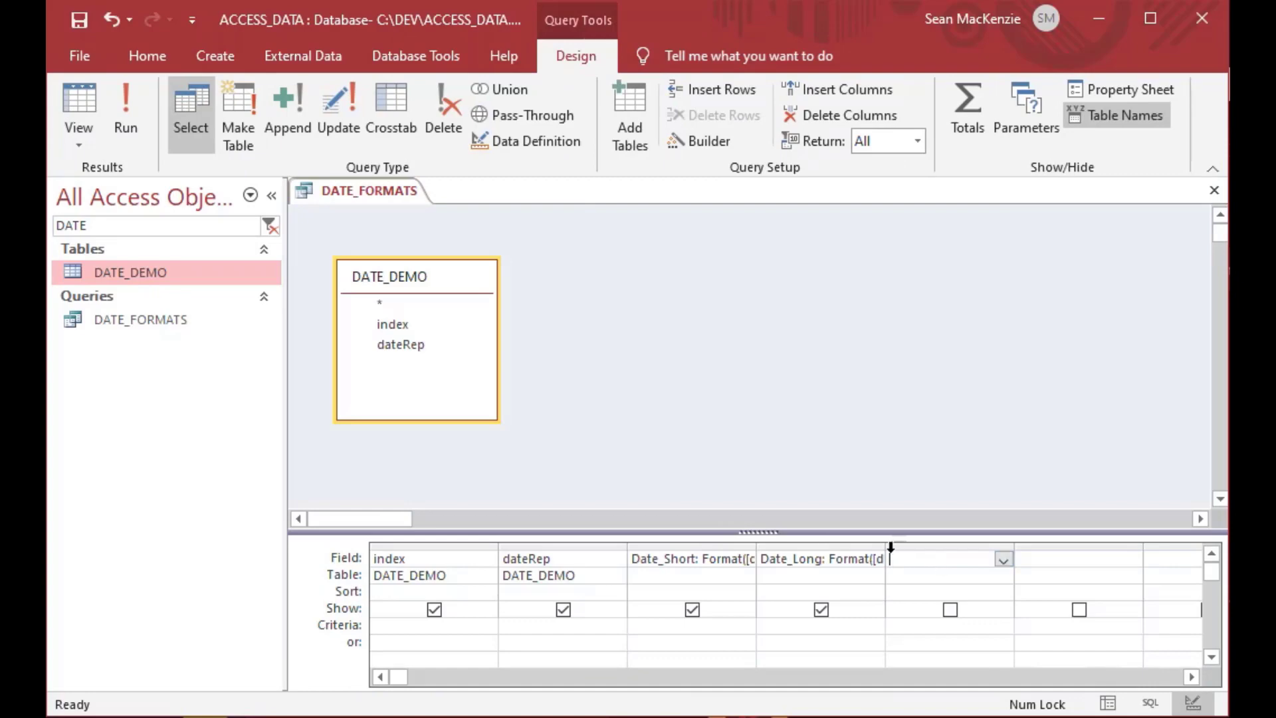
mouse_move(885, 549)
mouse_down()
mouse_move(911, 549)
mouse_move(878, 549)
mouse_up()
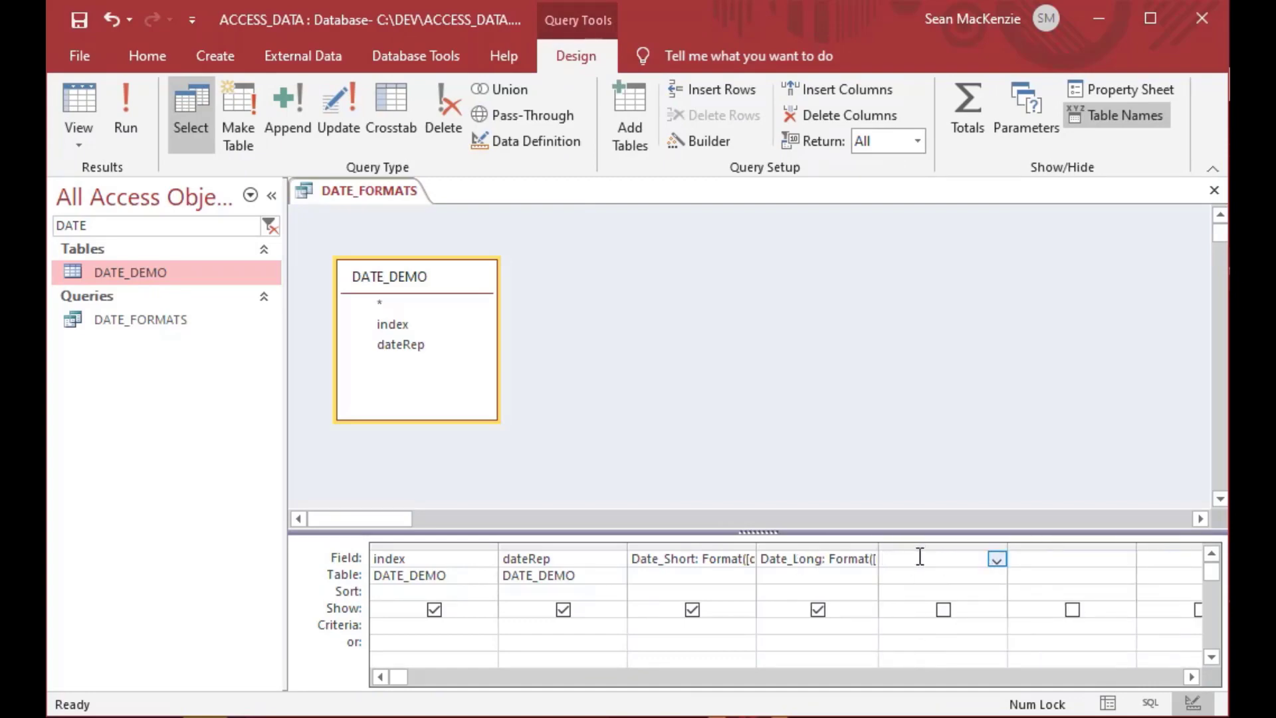
text(Date_)
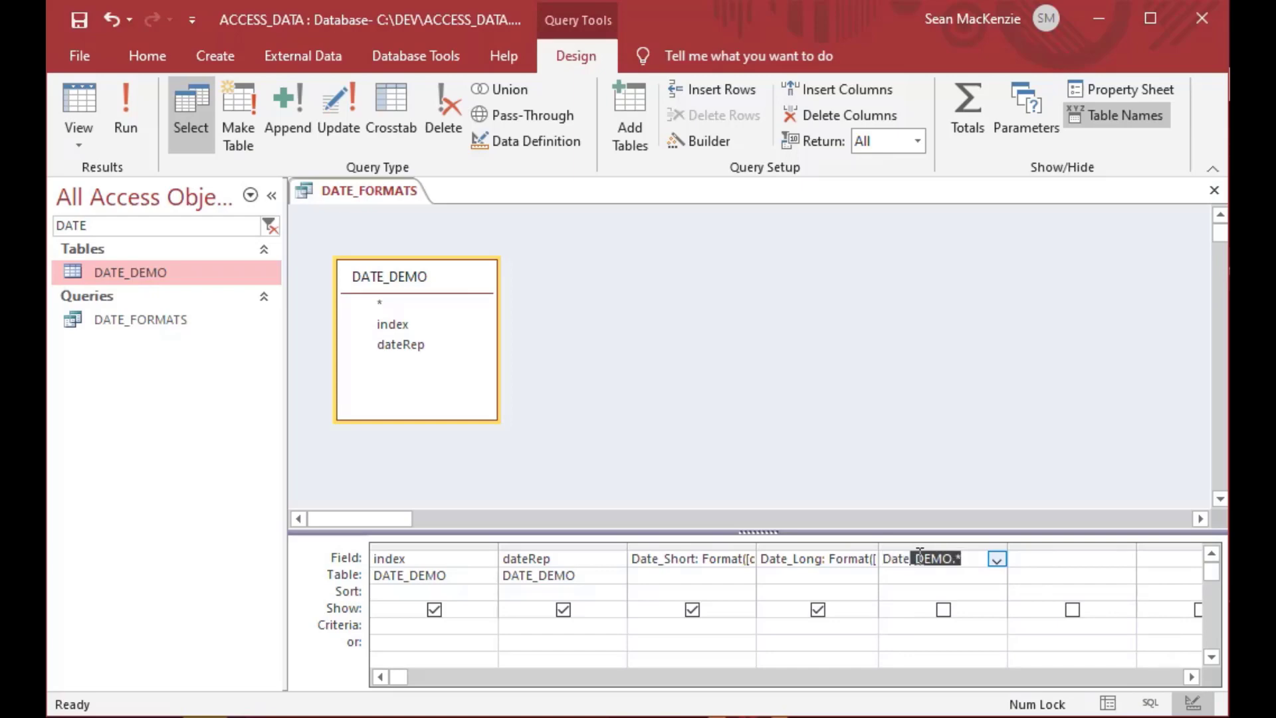
text(Custom)
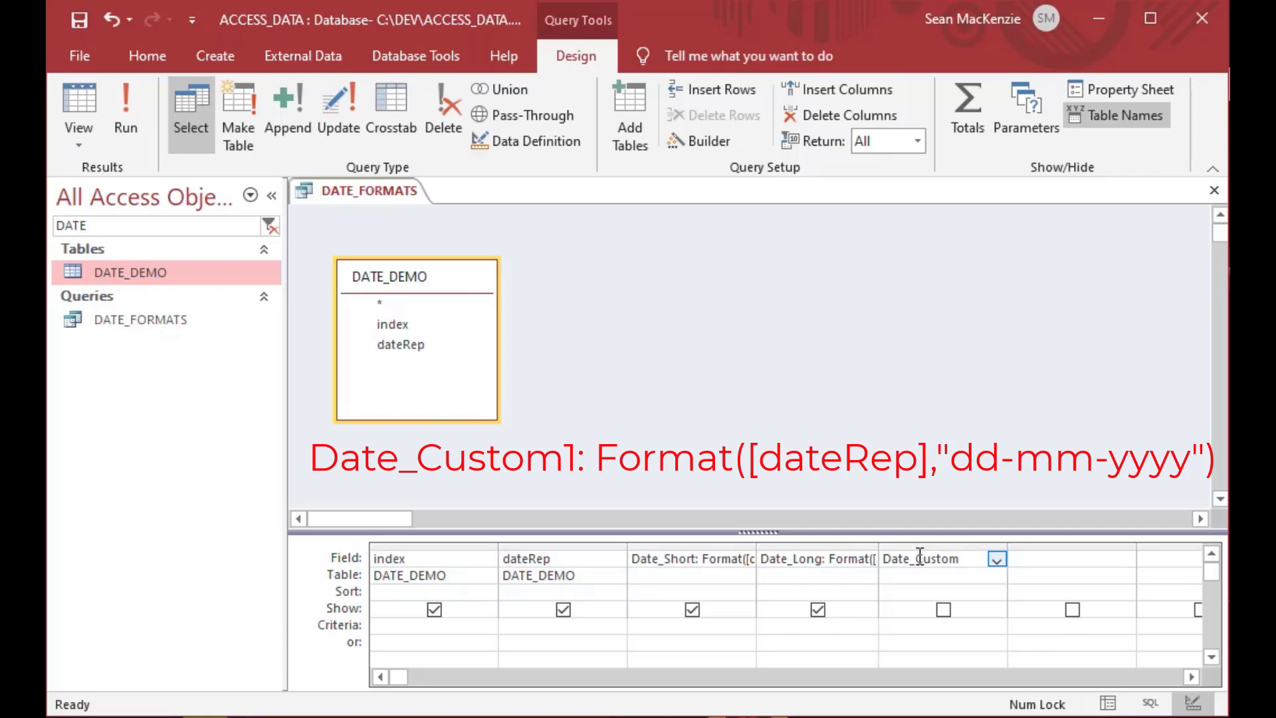
text(: Format)
text(([dateRep)
text(")
text(dd)
text(-mm)
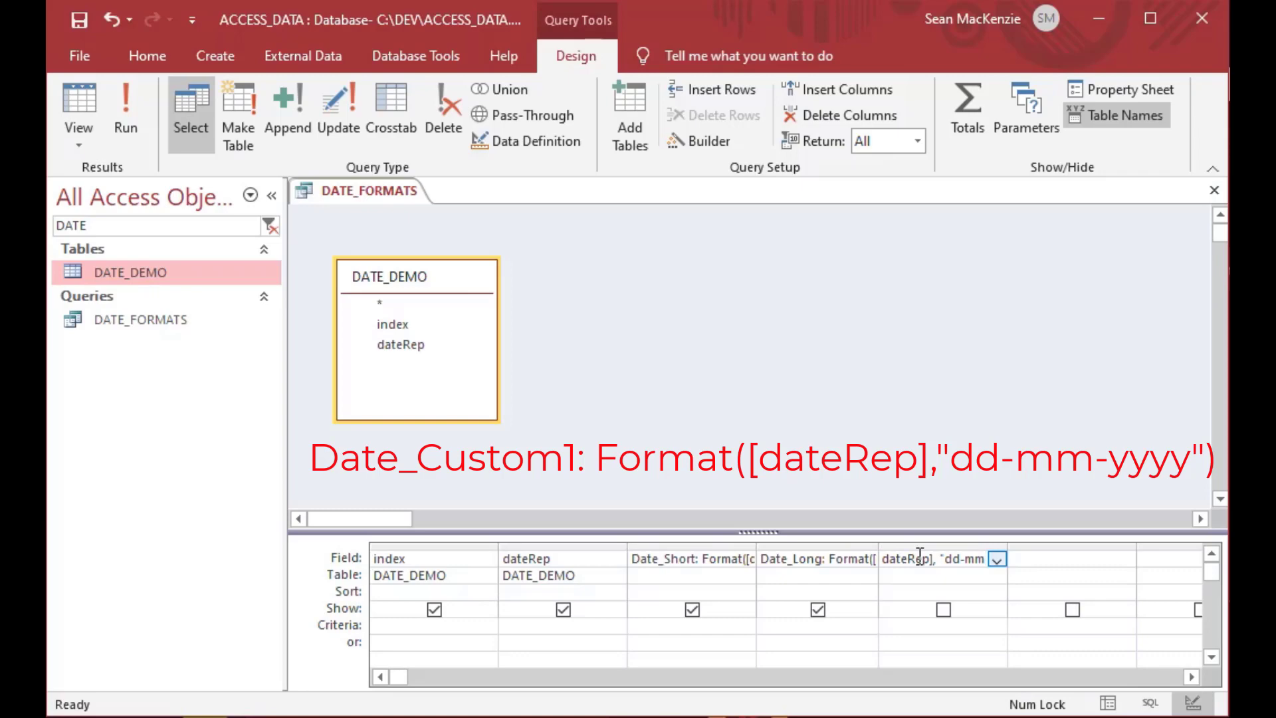
text(-yyyy"))
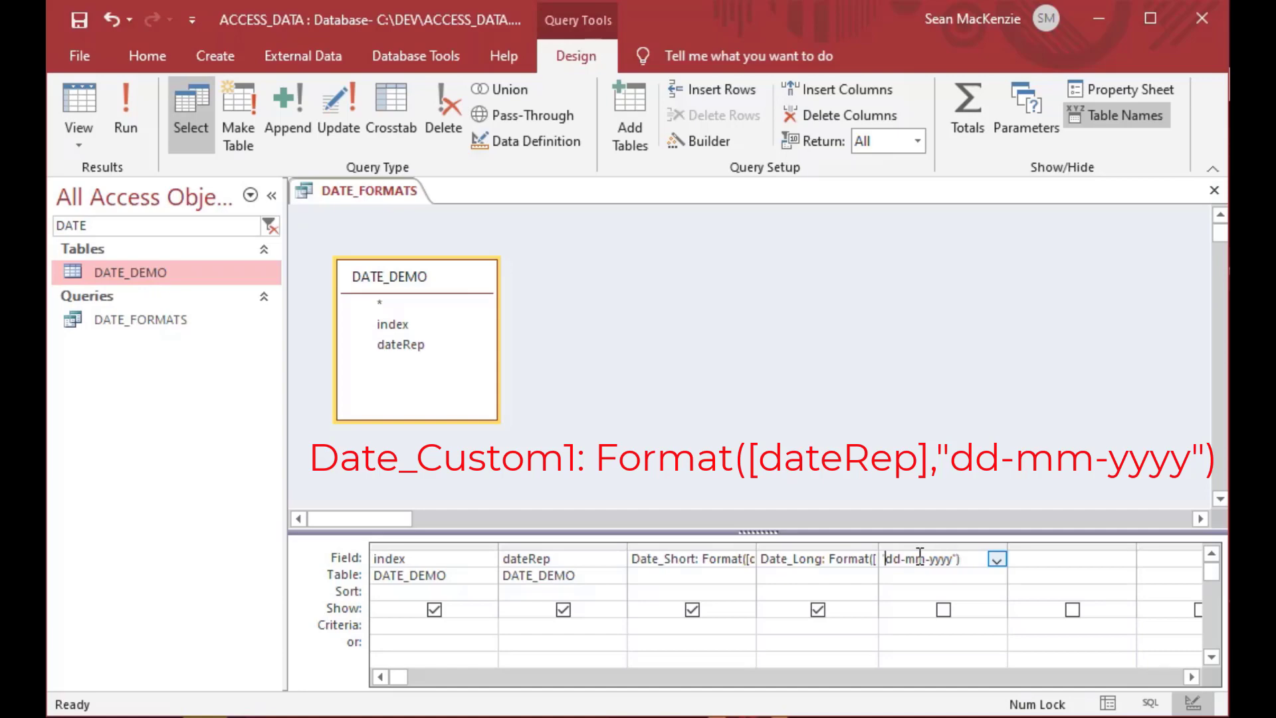
Step: Rename the Date_Custom calculated field as Date_Custom1 and view its values in the query results
key(Left)
key(Left)
key(Left)
key(Left)
key(Left)
key(Left)
key(Left)
key(Left)
key(Left)
key(Left)
key(Left)
key(Left)
key(Left)
key(Left)
key(Left)
key(Left)
key(Left)
key(Left)
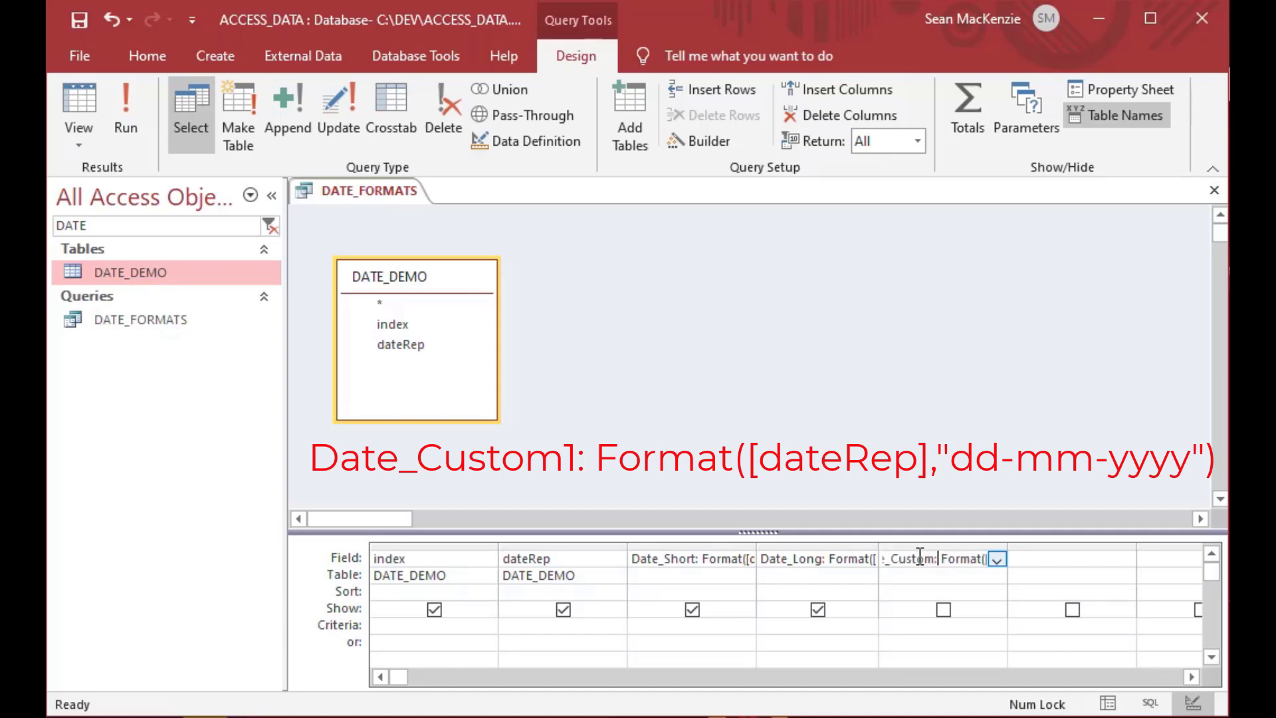
text(1)
key(Tab)
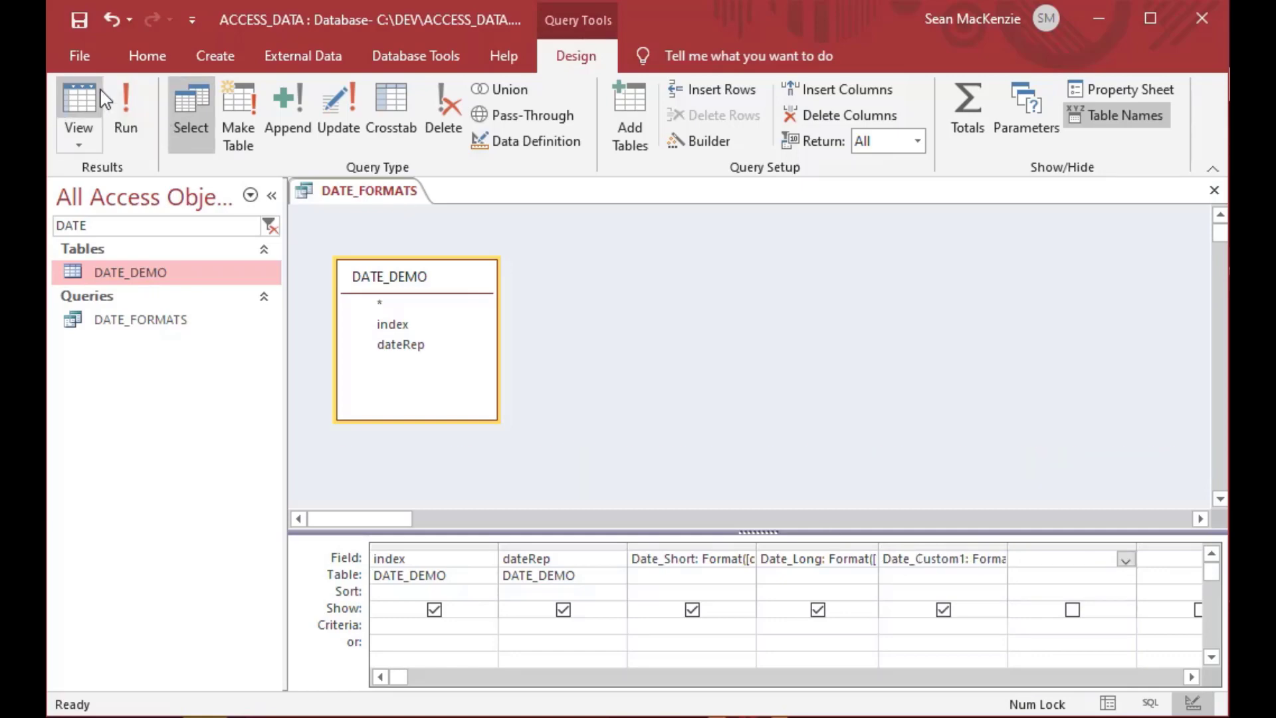
click(73, 100)
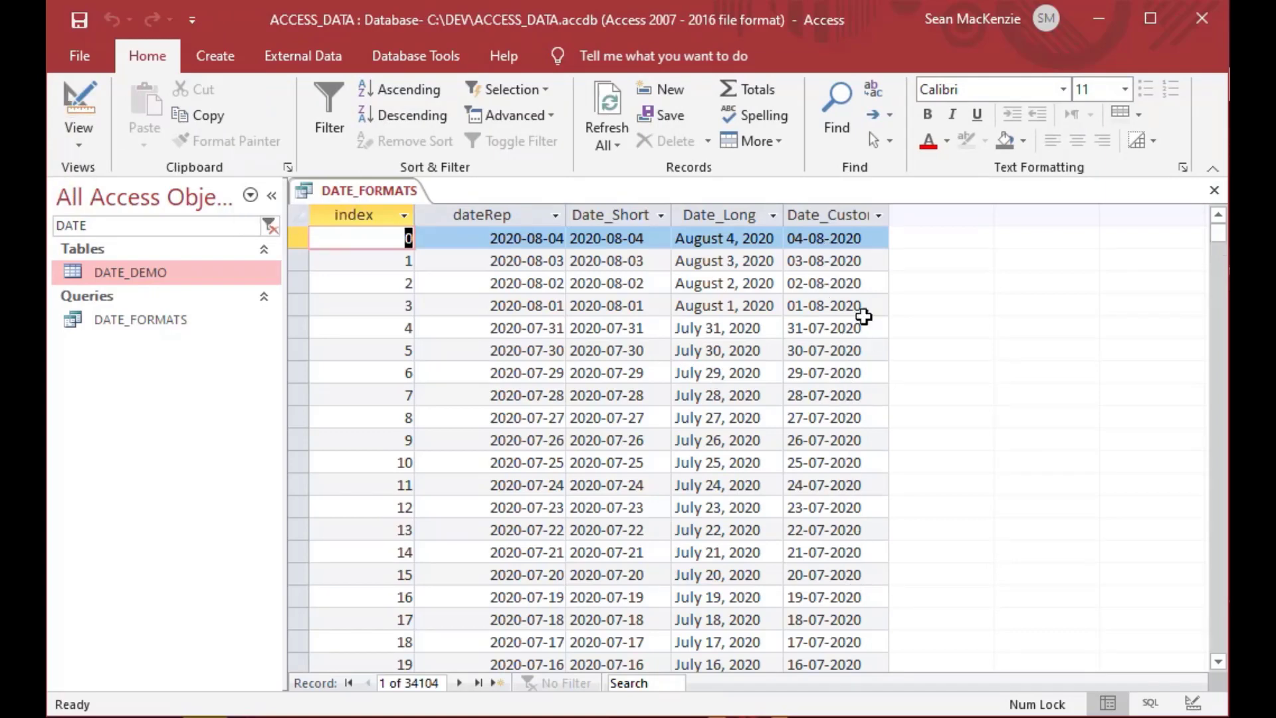
Step: Return to the query design and add the calculated field Date_Custom2: Format([dateRep], "dd-mmm-yyyy") after Date_Custom1
click(82, 94)
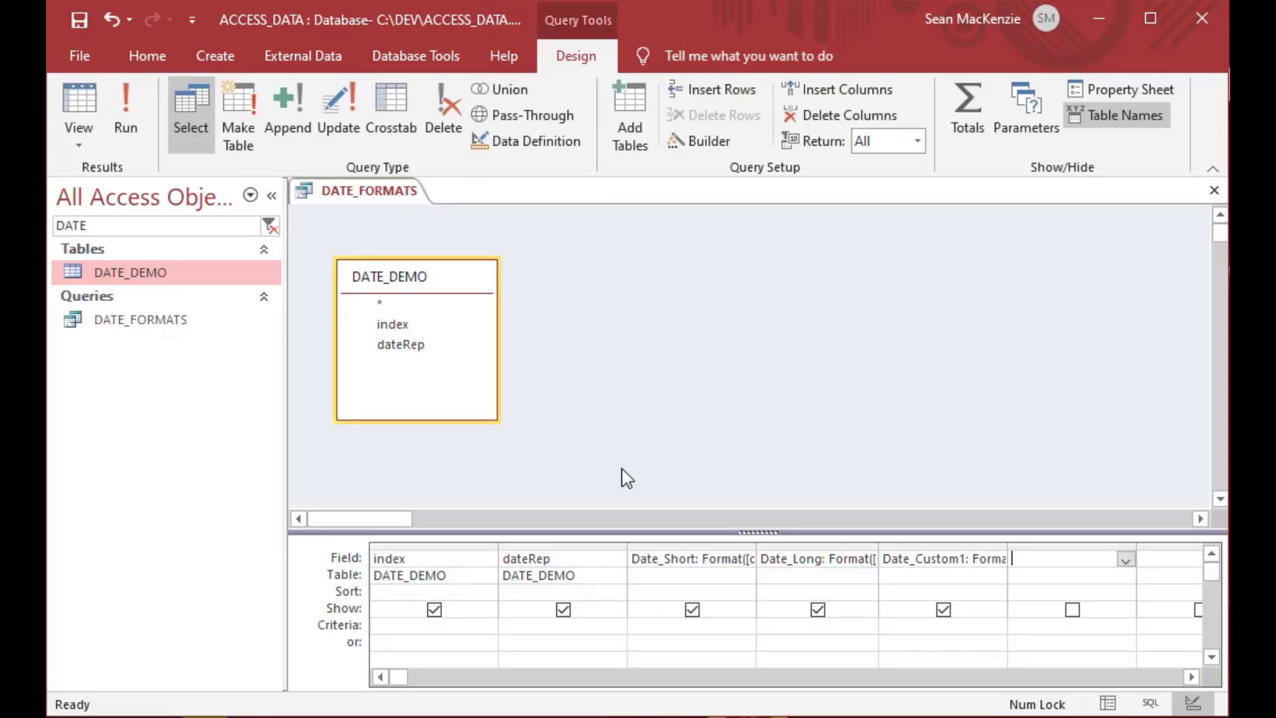
click(1031, 557)
text(Date)
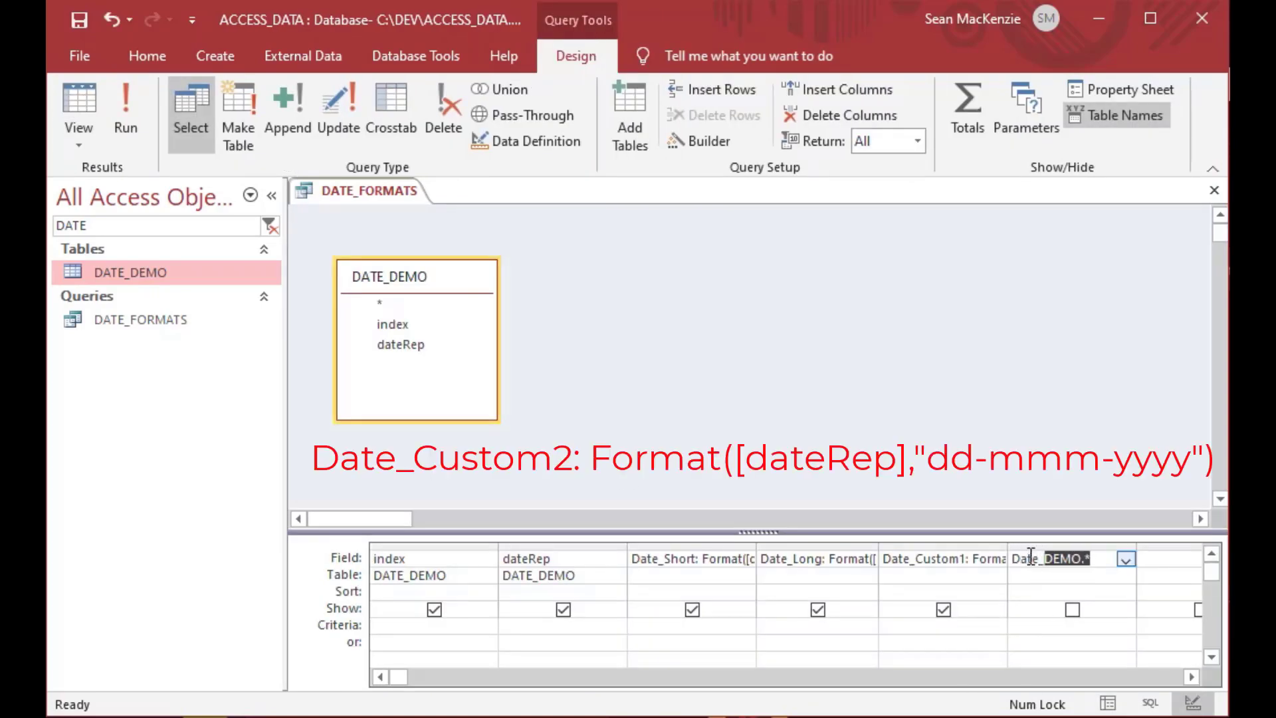
text(_Custom2:)
text(F)
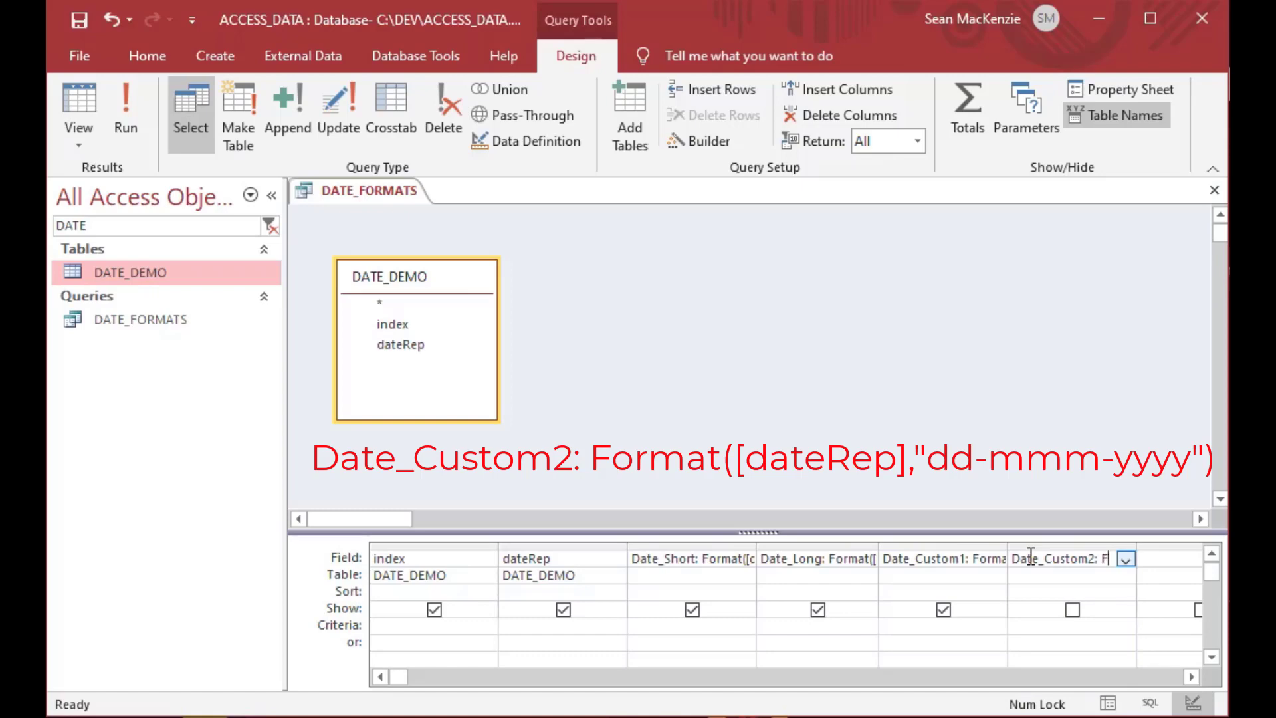
text(ormat([dateRep)
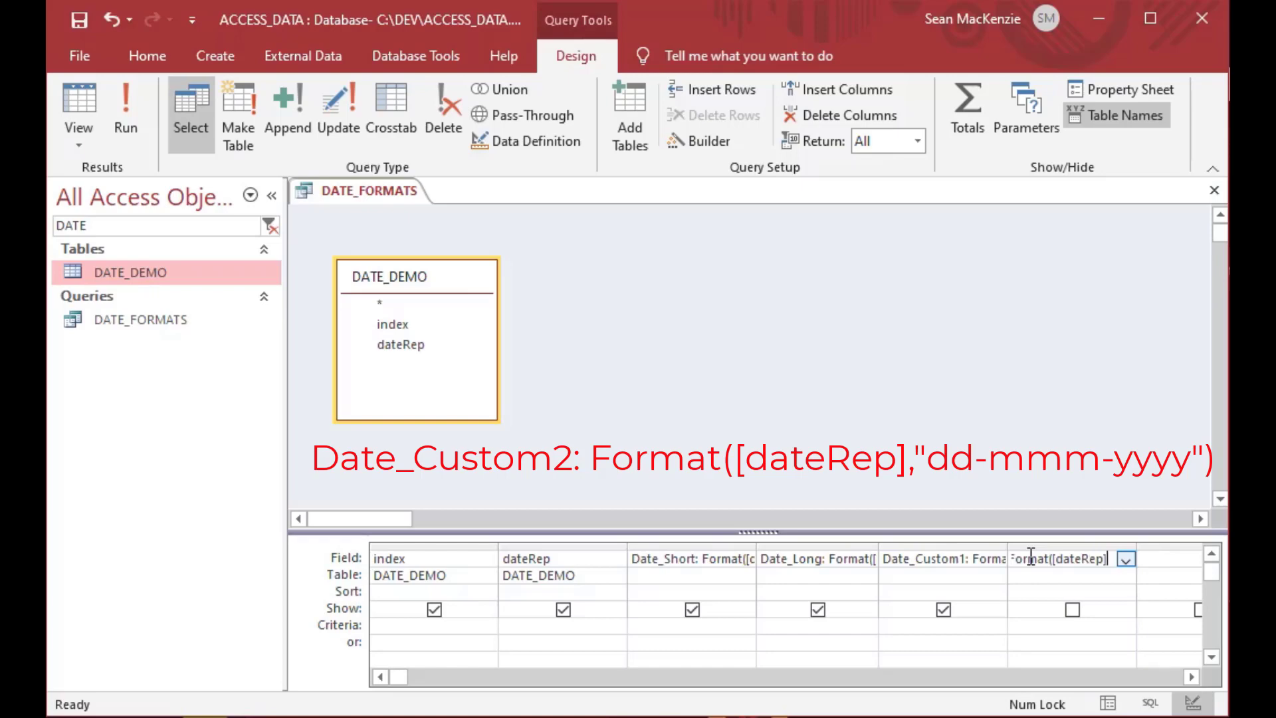
text(], ")
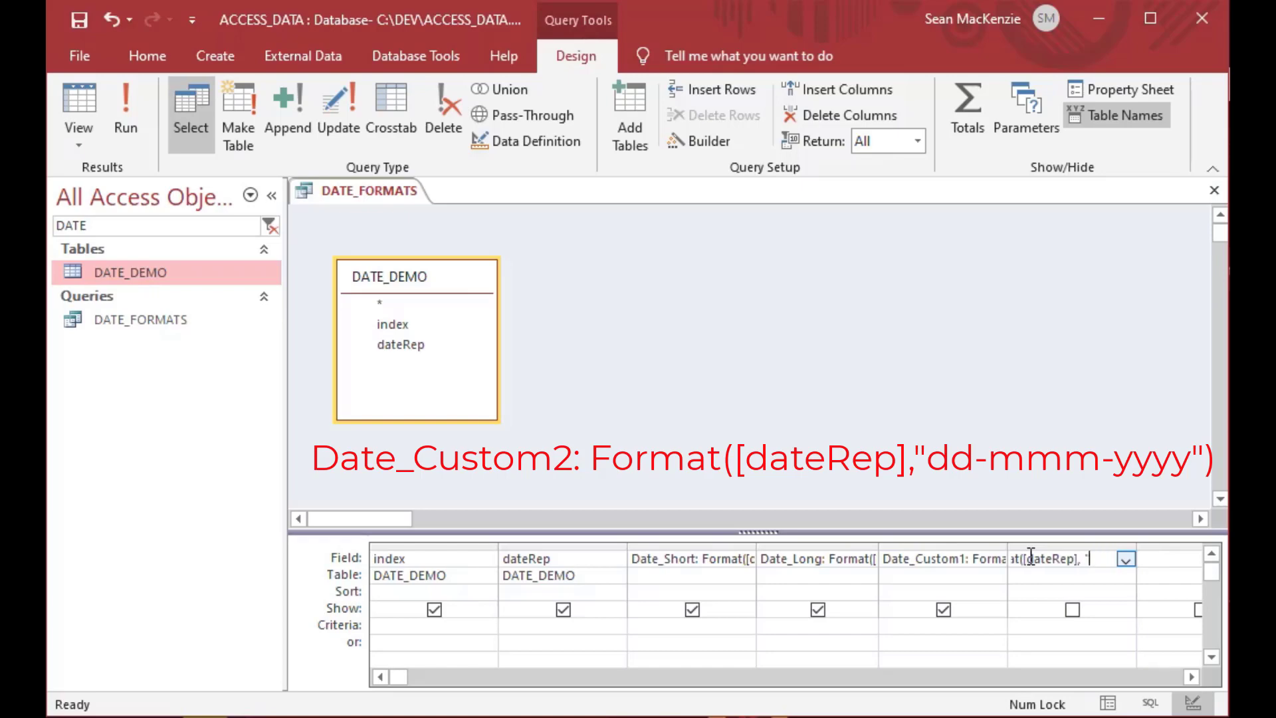
text(dd-mmm-yyyy"))
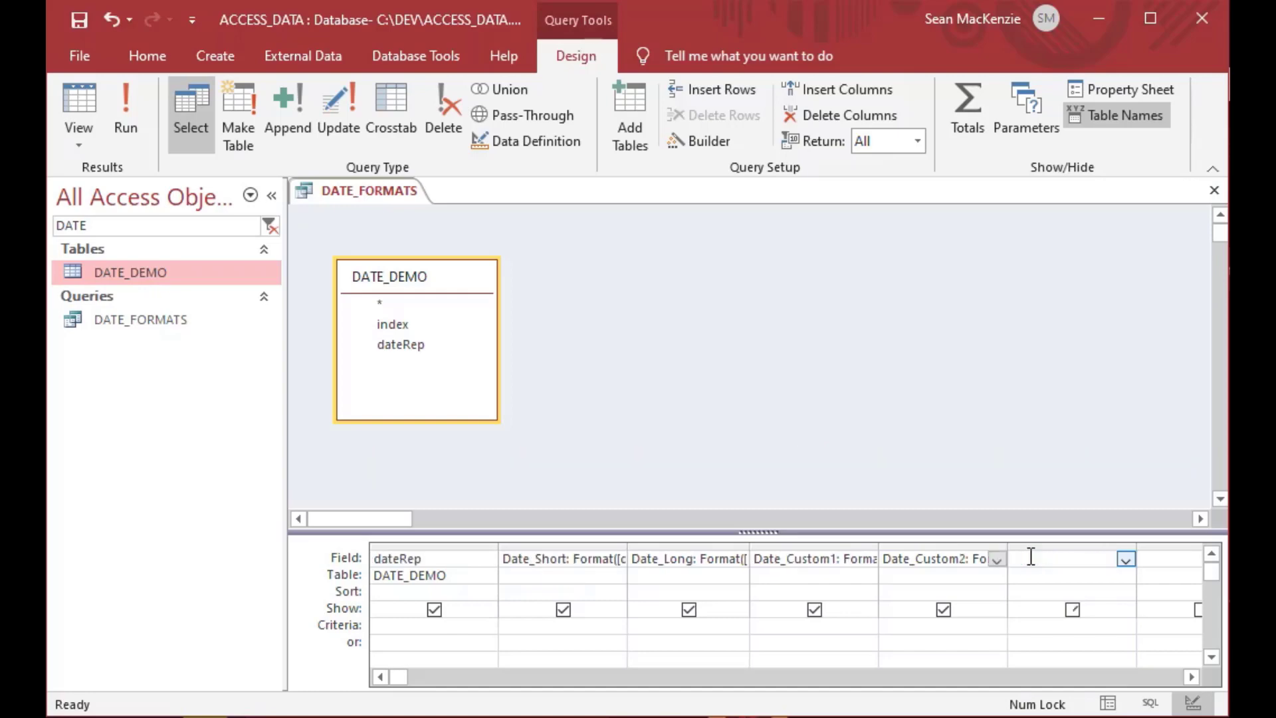
key(Tab)
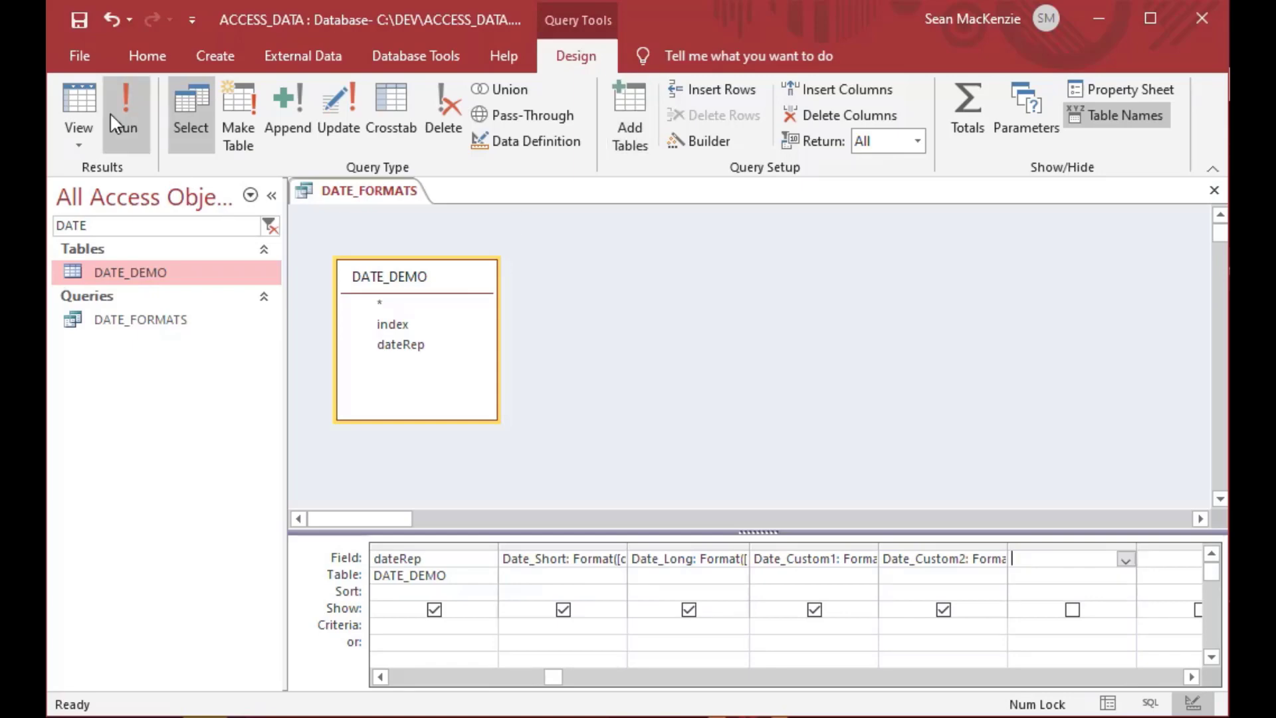
Step: View the query results and examine the abbreviated month names in the Date_Custom2 column across several records
click(83, 109)
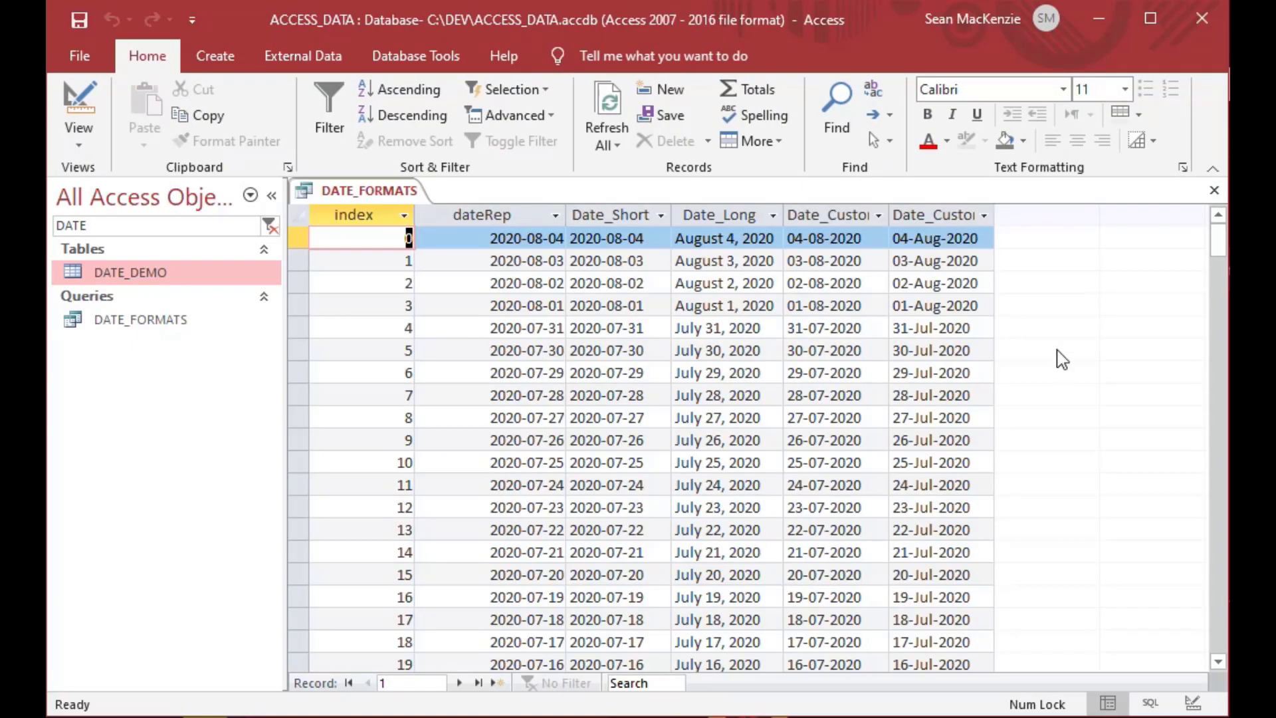
click(924, 239)
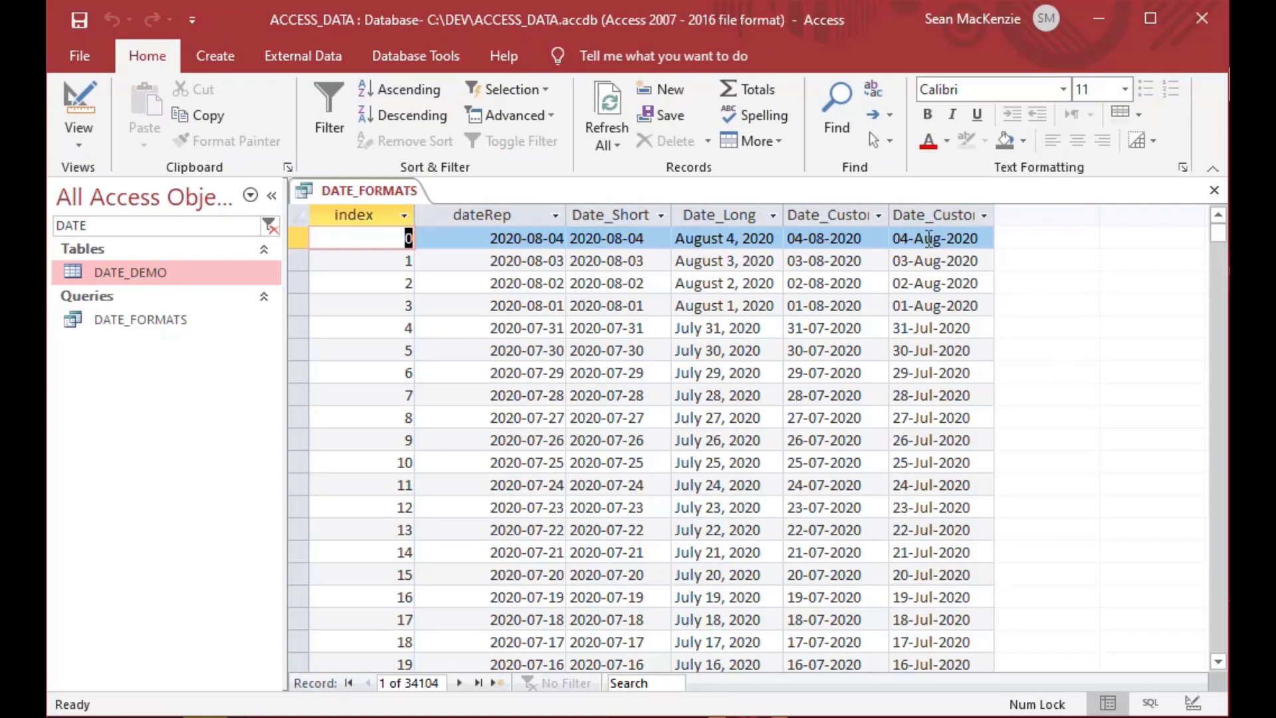
click(924, 283)
click(933, 396)
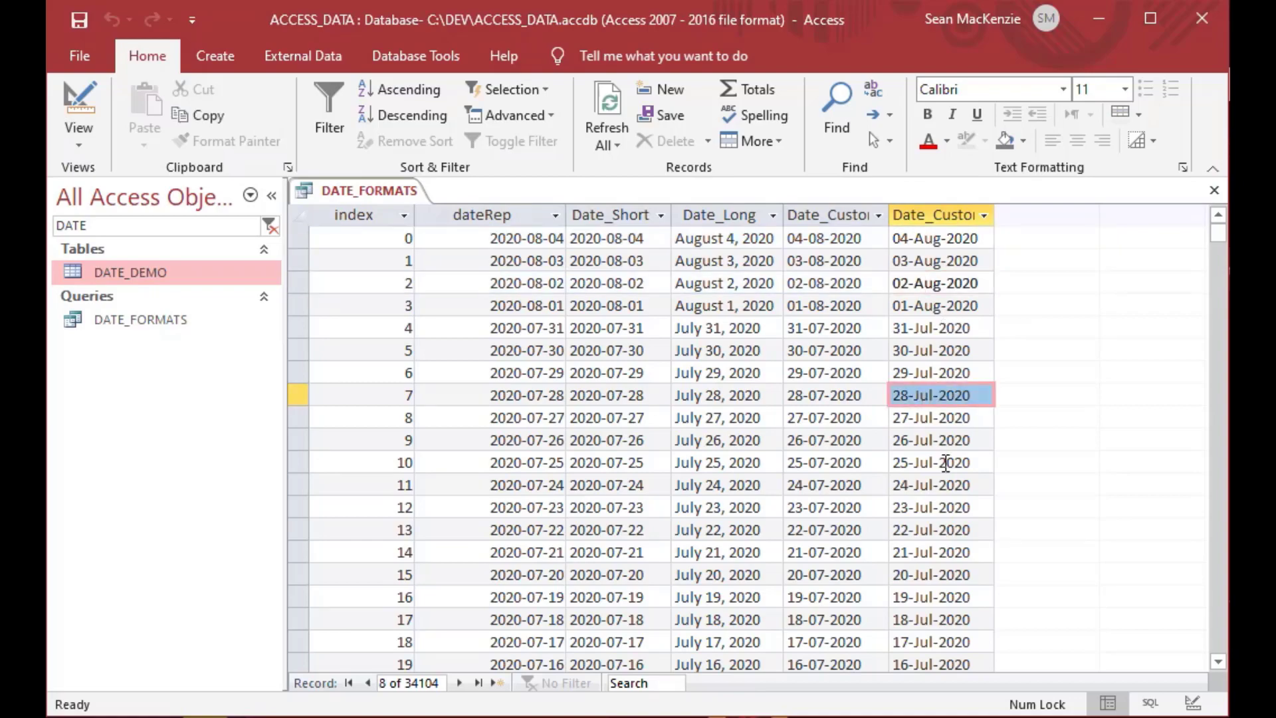
scroll(946, 458, down, 20)
scroll(946, 463, down, 16)
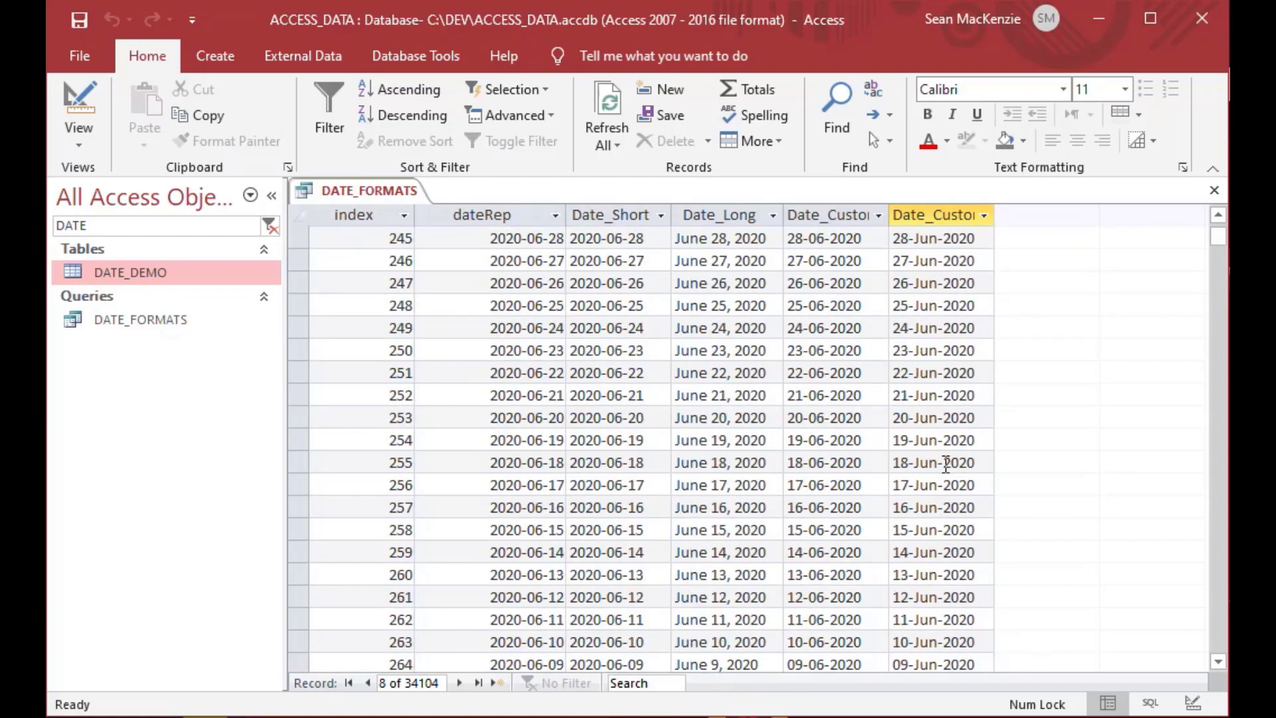
click(933, 552)
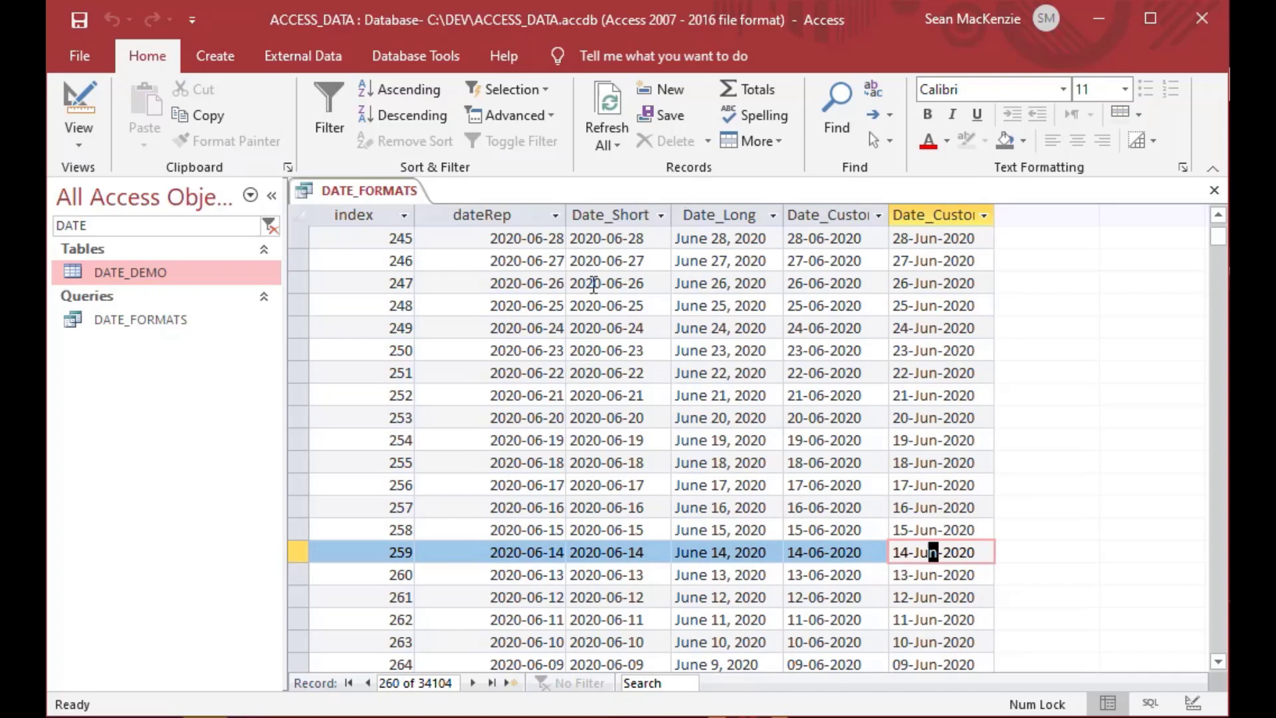
Step: Return to the query design and extend the Date_Custom2 format string to "dd-mmm-yyyy hh:nn AM/PM"
click(91, 113)
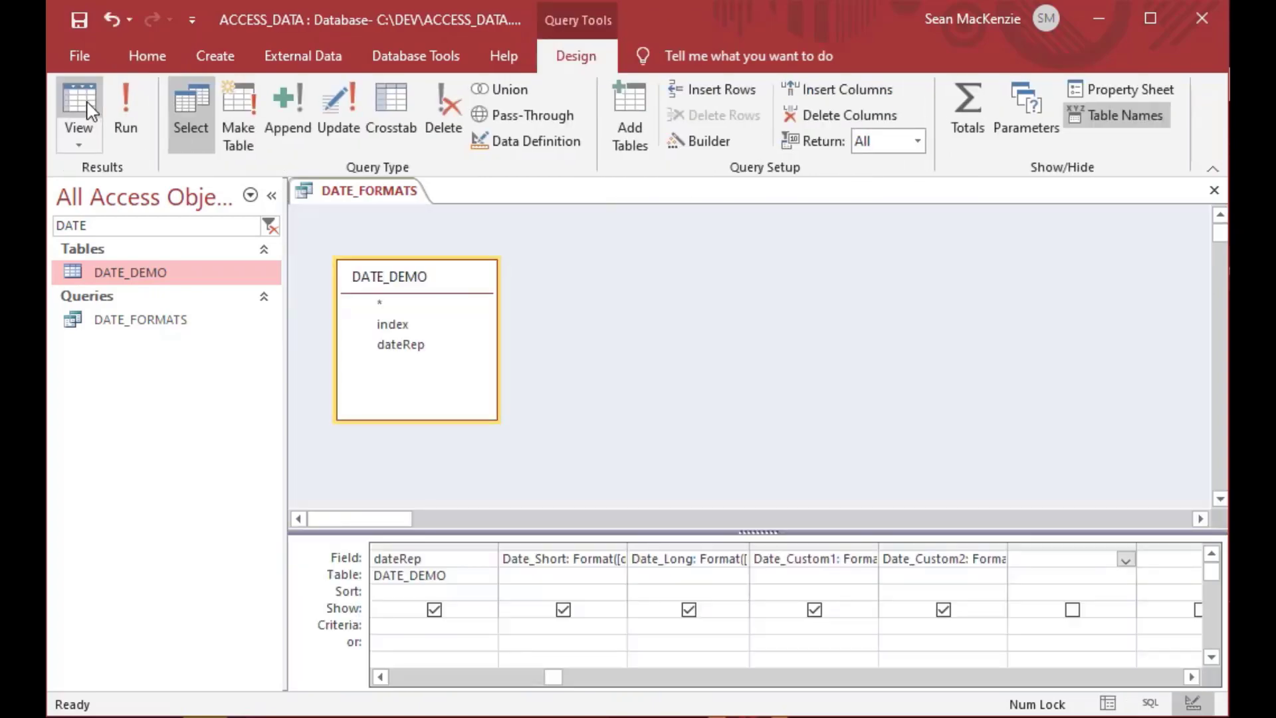
click(981, 560)
key(Tab)
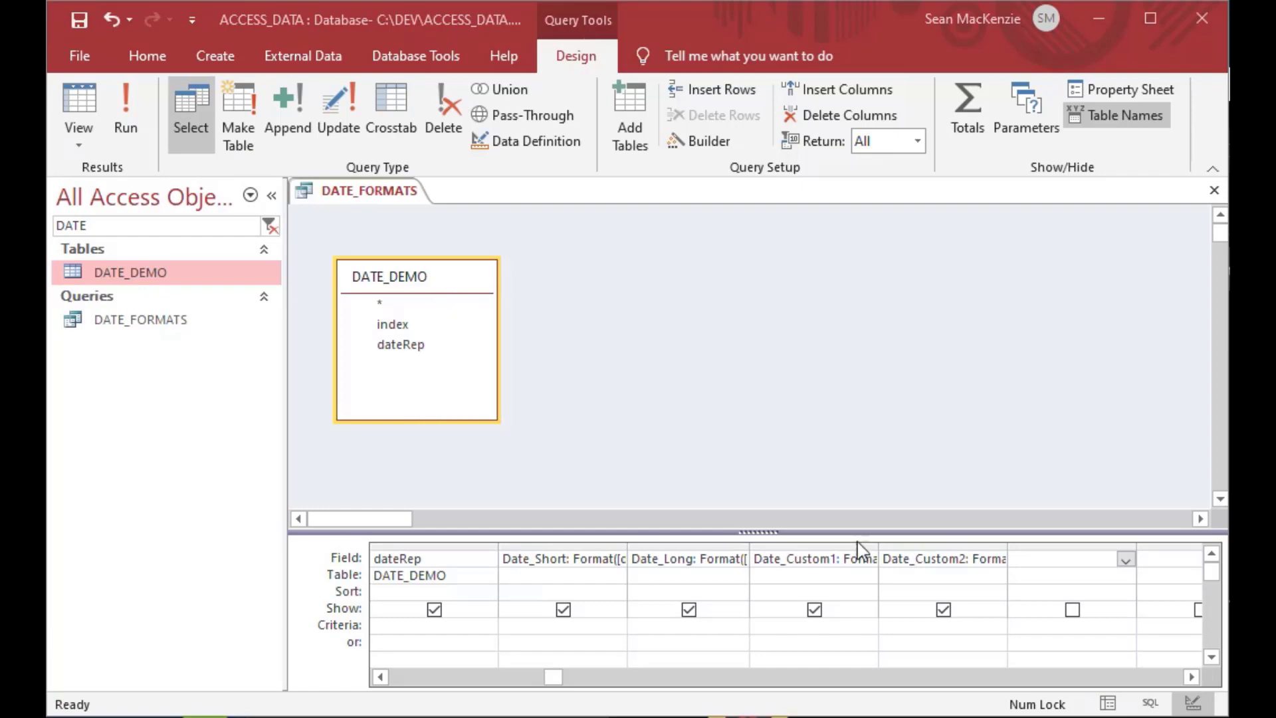
click(911, 560)
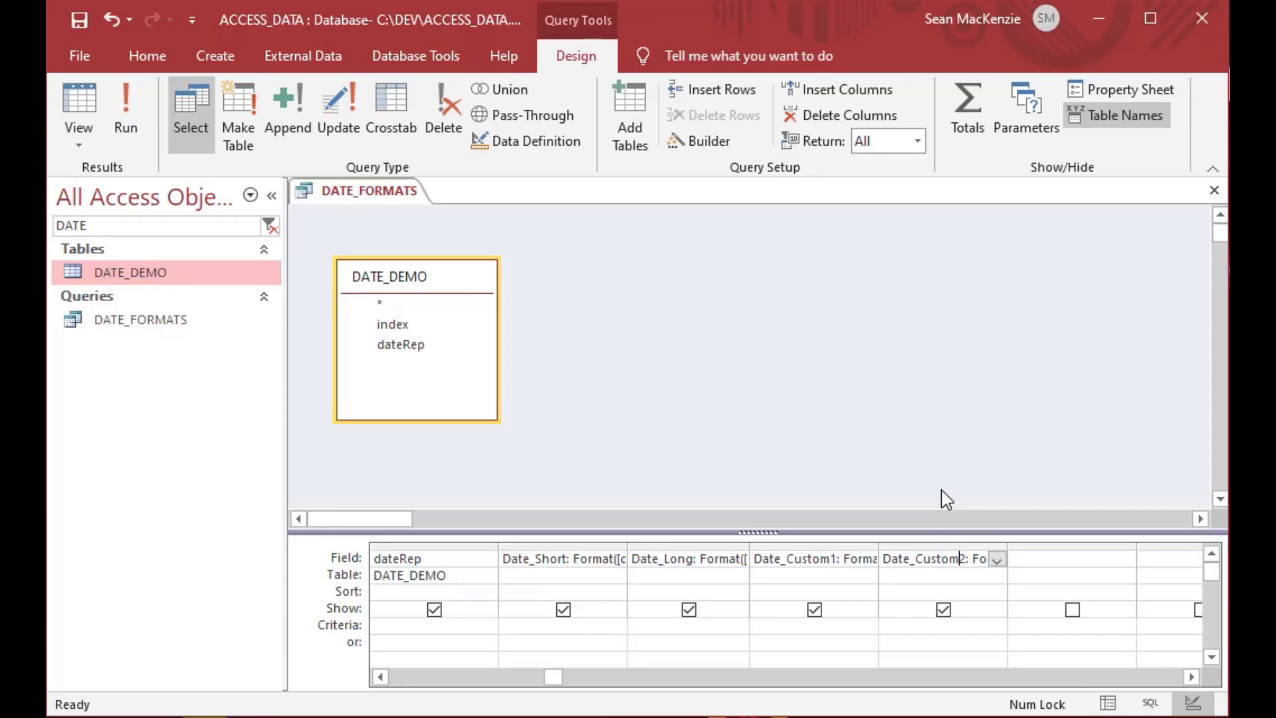
key(Right)
key(Right)
key(Right)
key(Right)
key(Right)
key(Right)
key(Right)
key(Right)
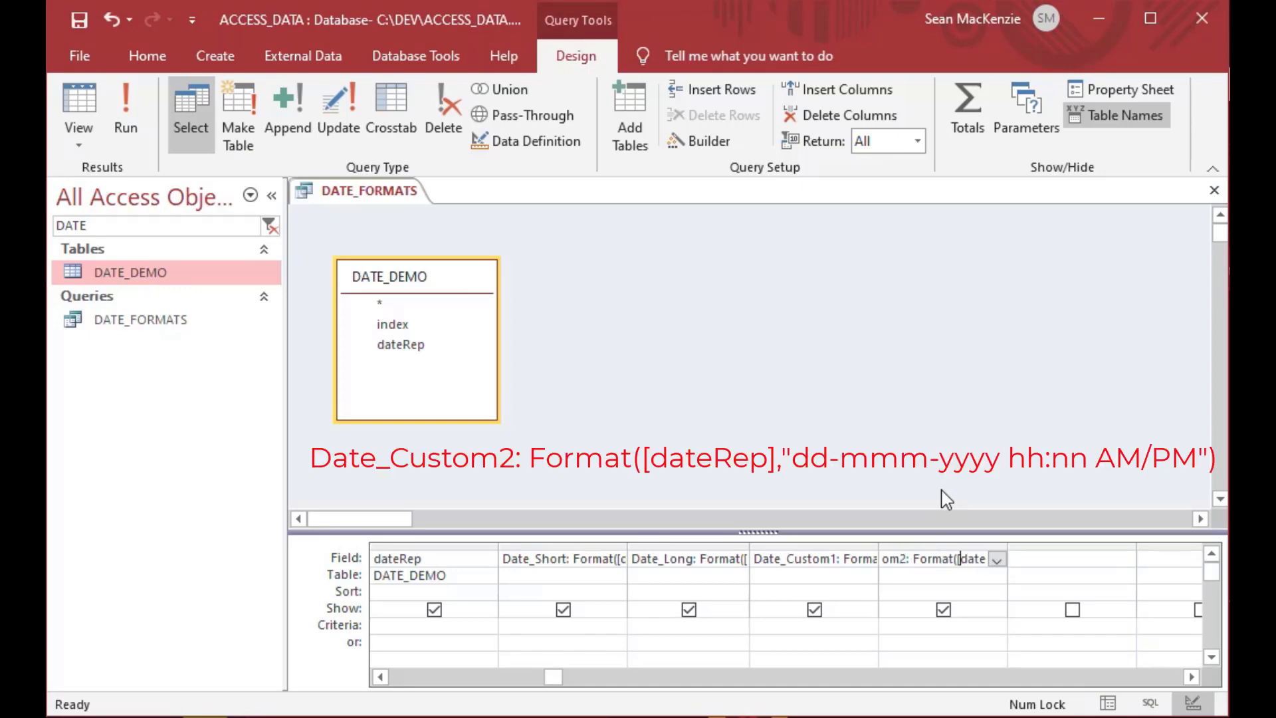
key(Right)
key(Right)
key(Right)
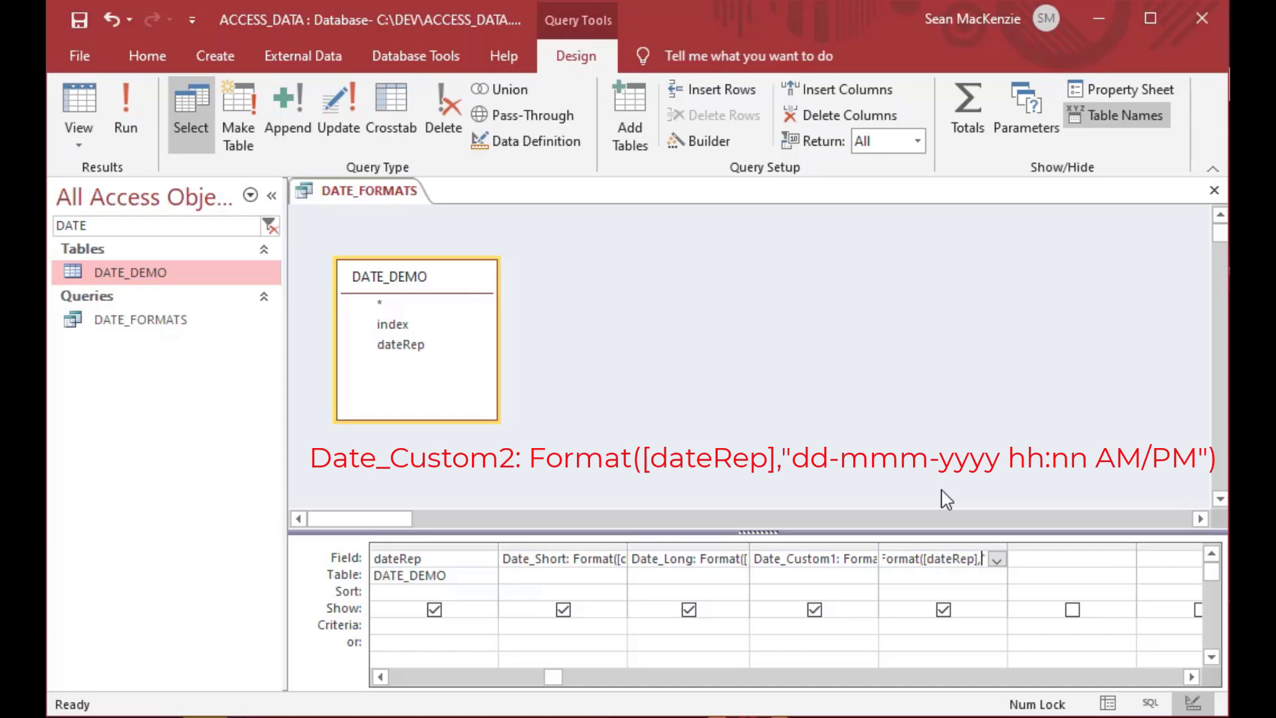
key(Right)
key(Right)
key(Right)
key(Right)
key(Right)
key(Right)
key(Right)
key(Right)
key(Right)
key(Right)
key(Right)
key(Right)
key(Right)
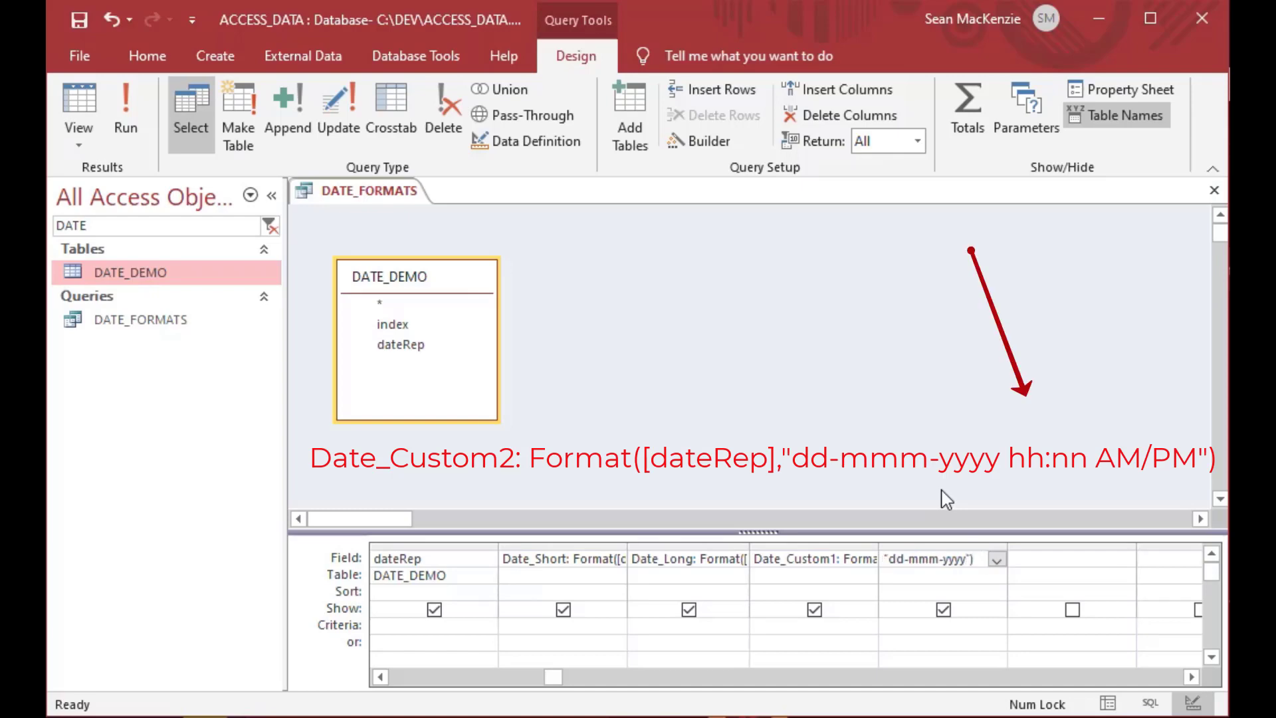
text(hh:nn)
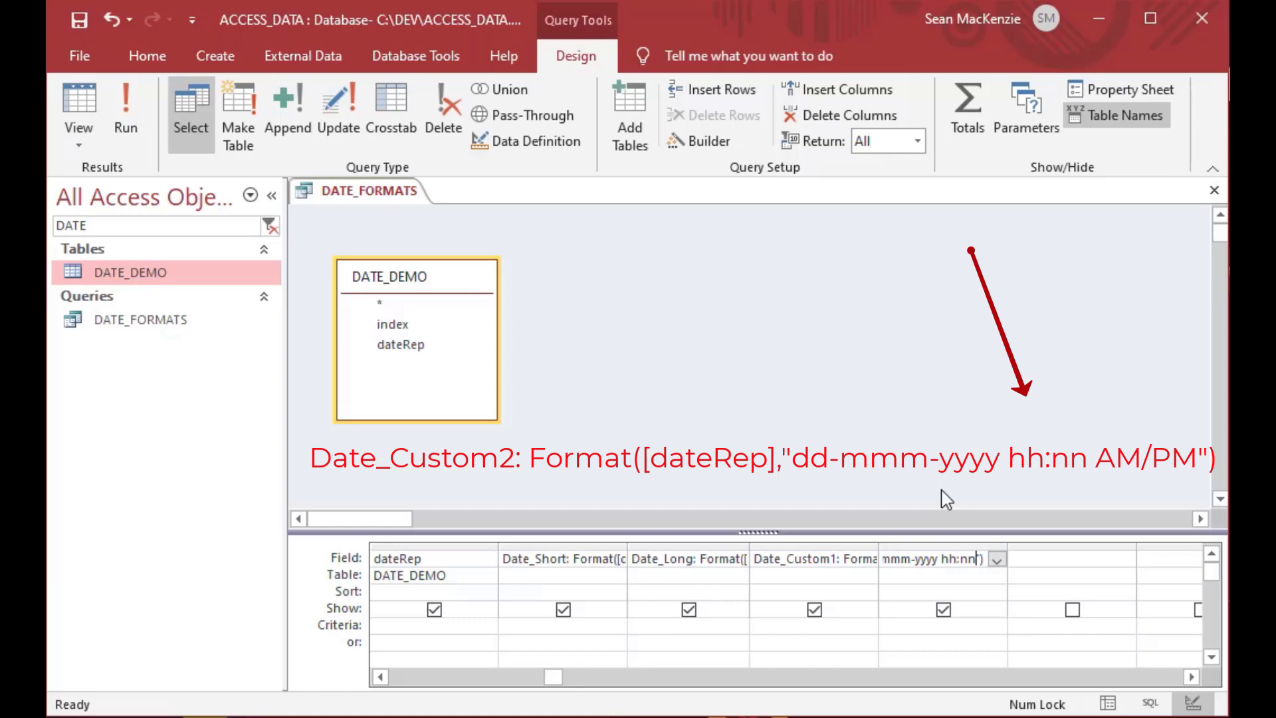
text( AM)
text(/PM)
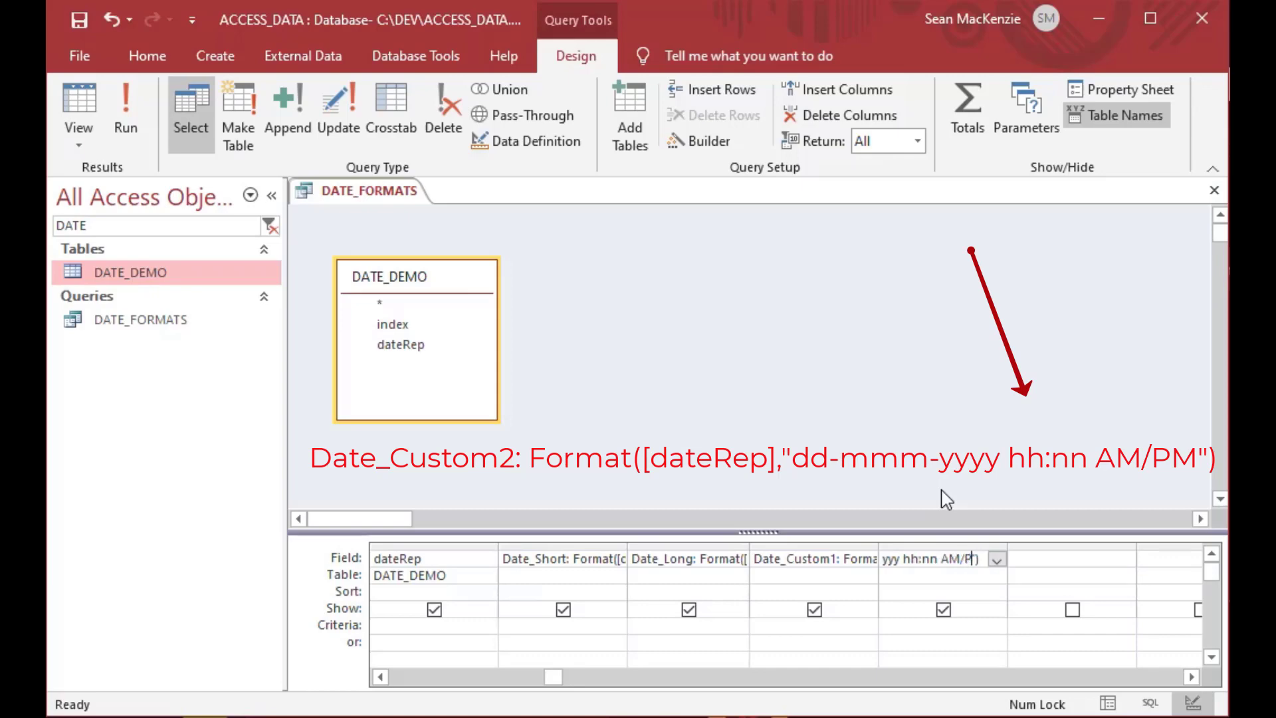
text("))
click(1025, 558)
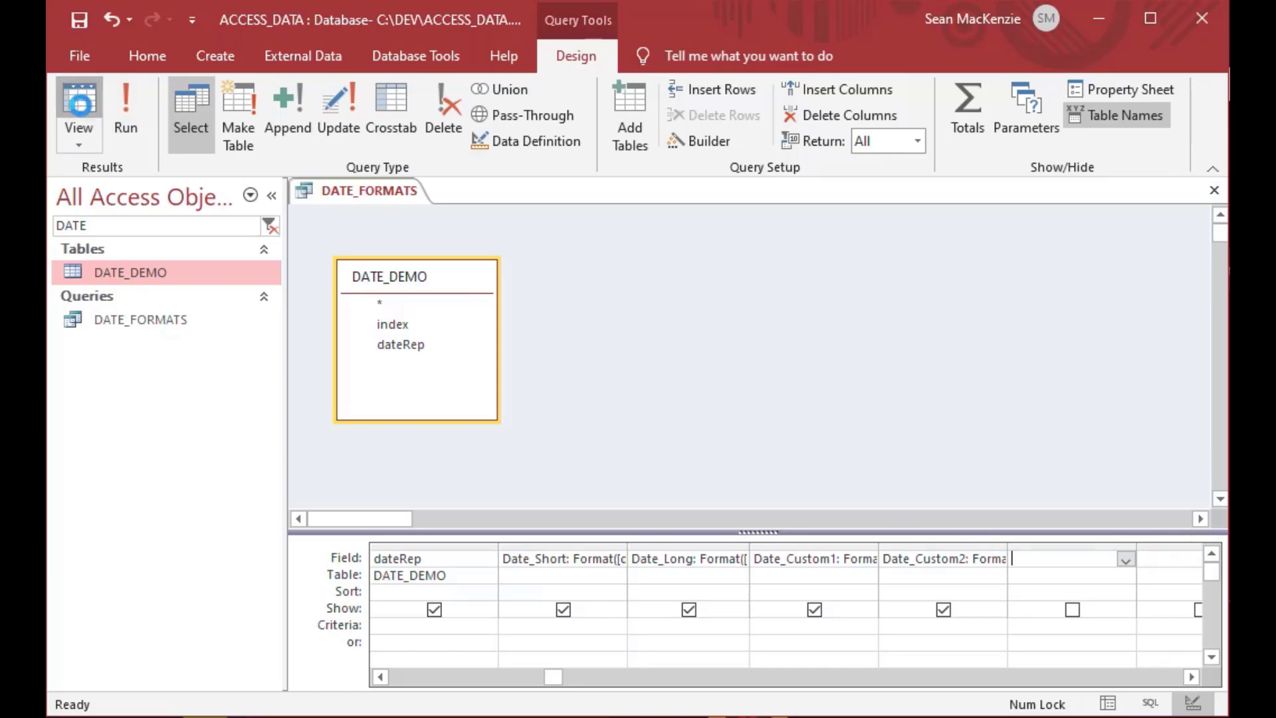
Step: View the query results and examine the time portion of the Date_Custom2 values in a couple of records
click(78, 106)
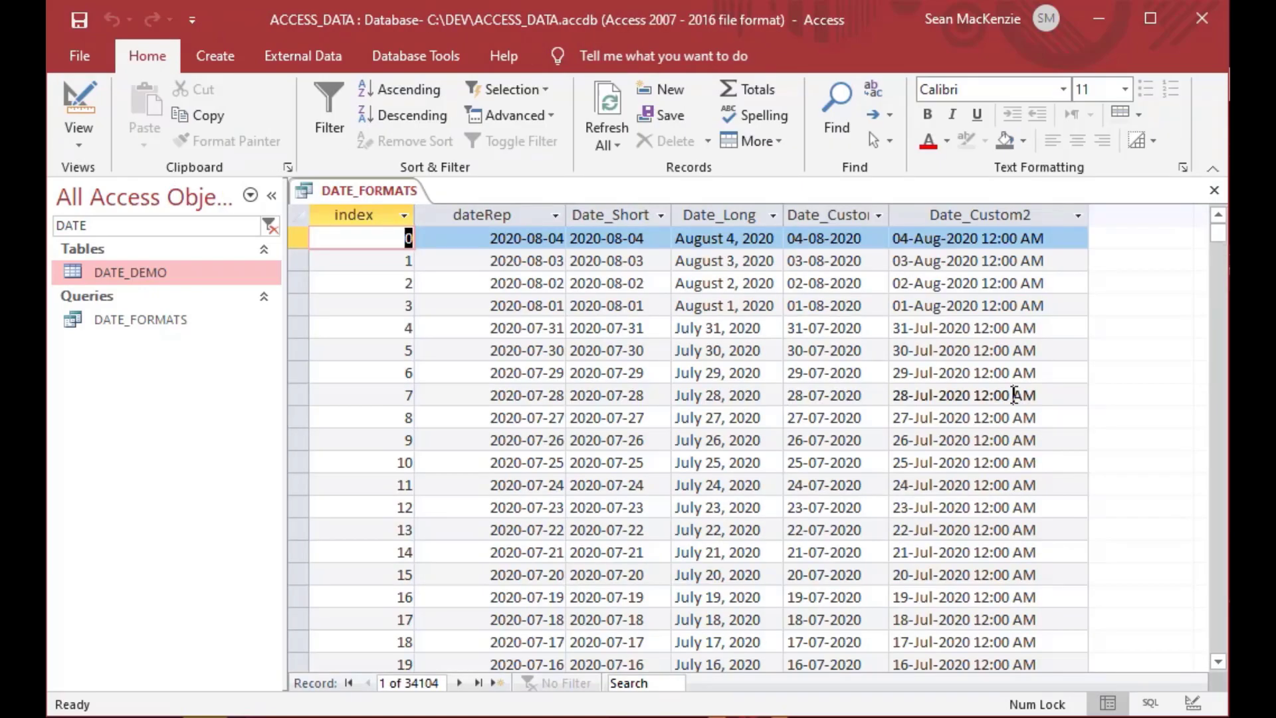
drag(972, 395, 1037, 395)
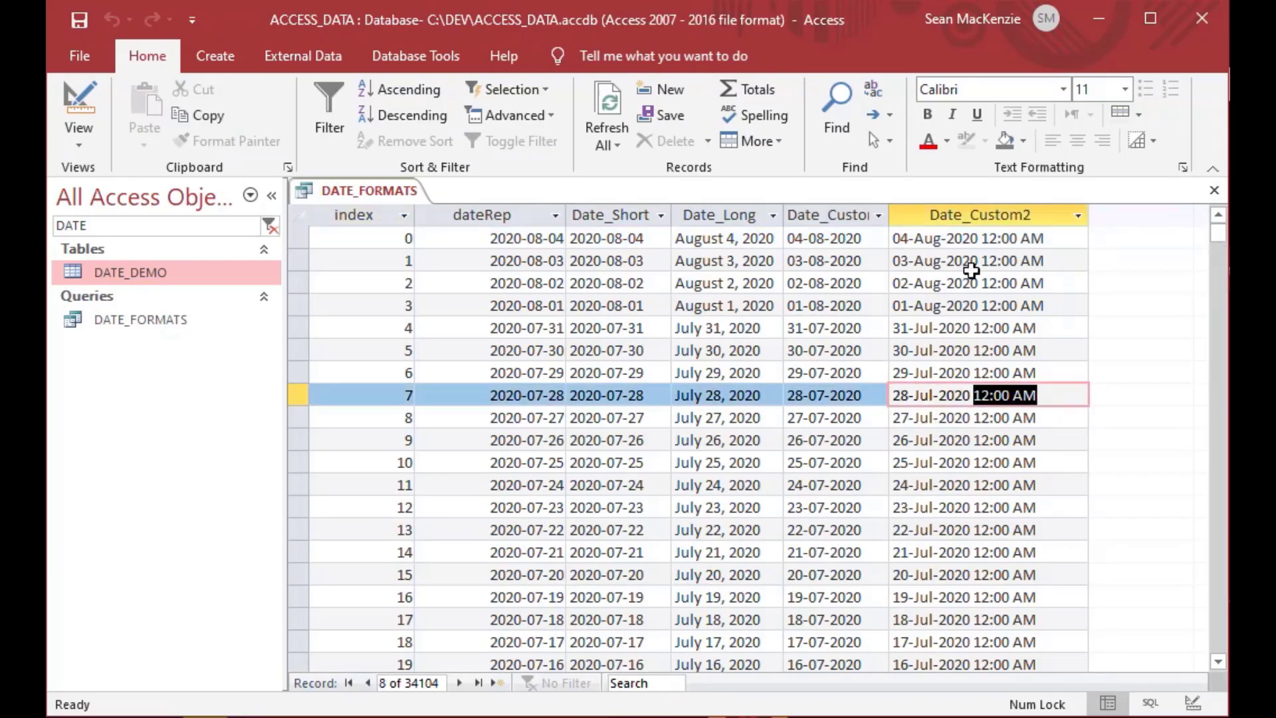
drag(961, 239, 1106, 251)
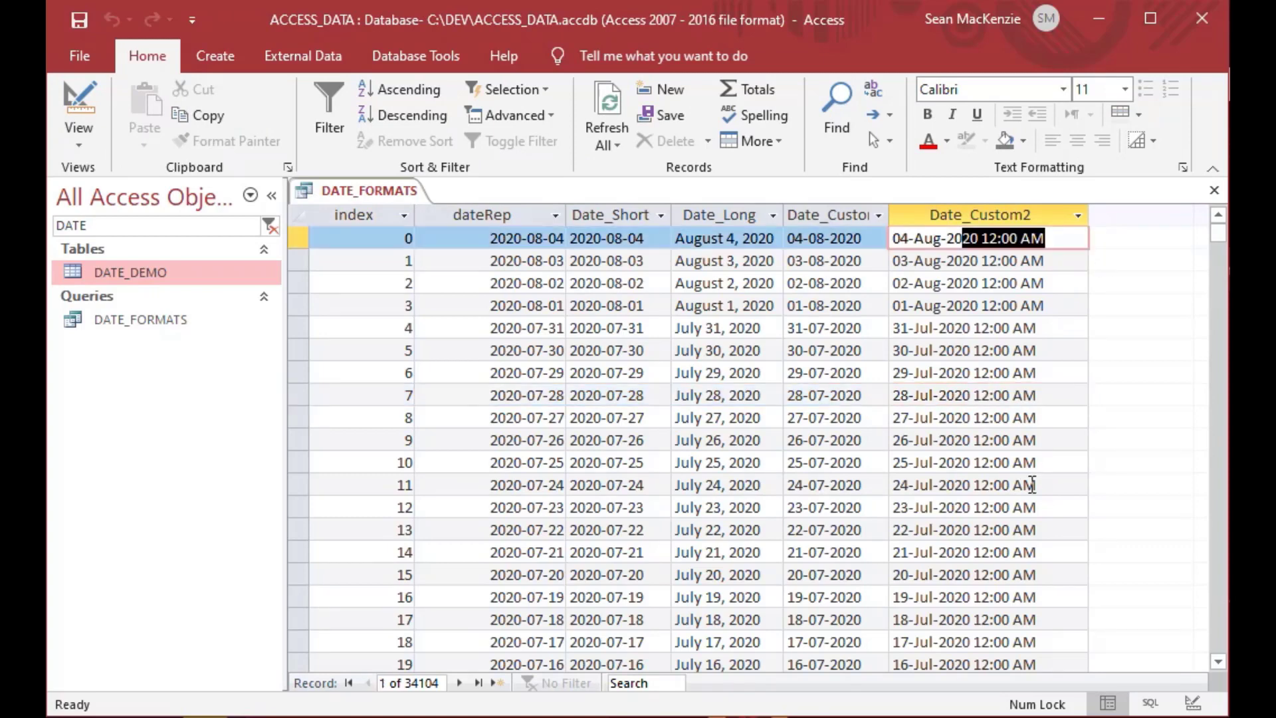
Step: Back in the query design, change the Date_Custom2 format string to "dd-mmm-yyyy HH:nn", removing the AM/PM part
click(82, 93)
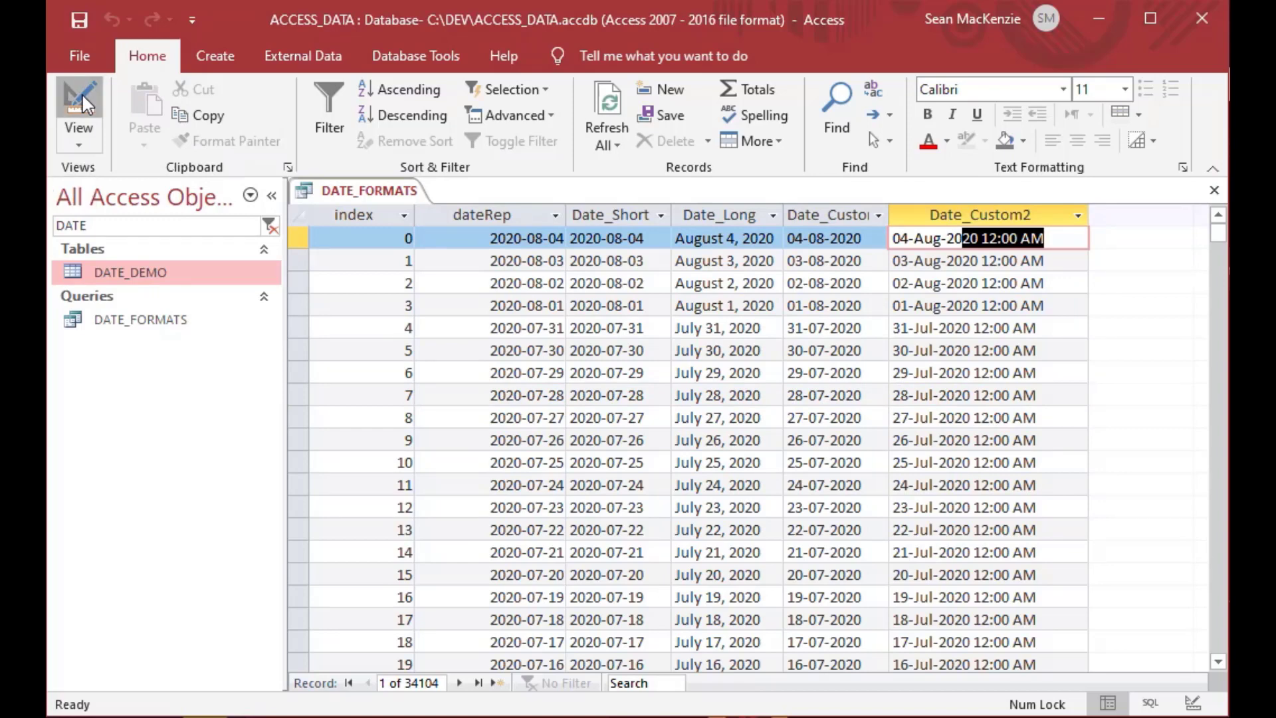
click(935, 558)
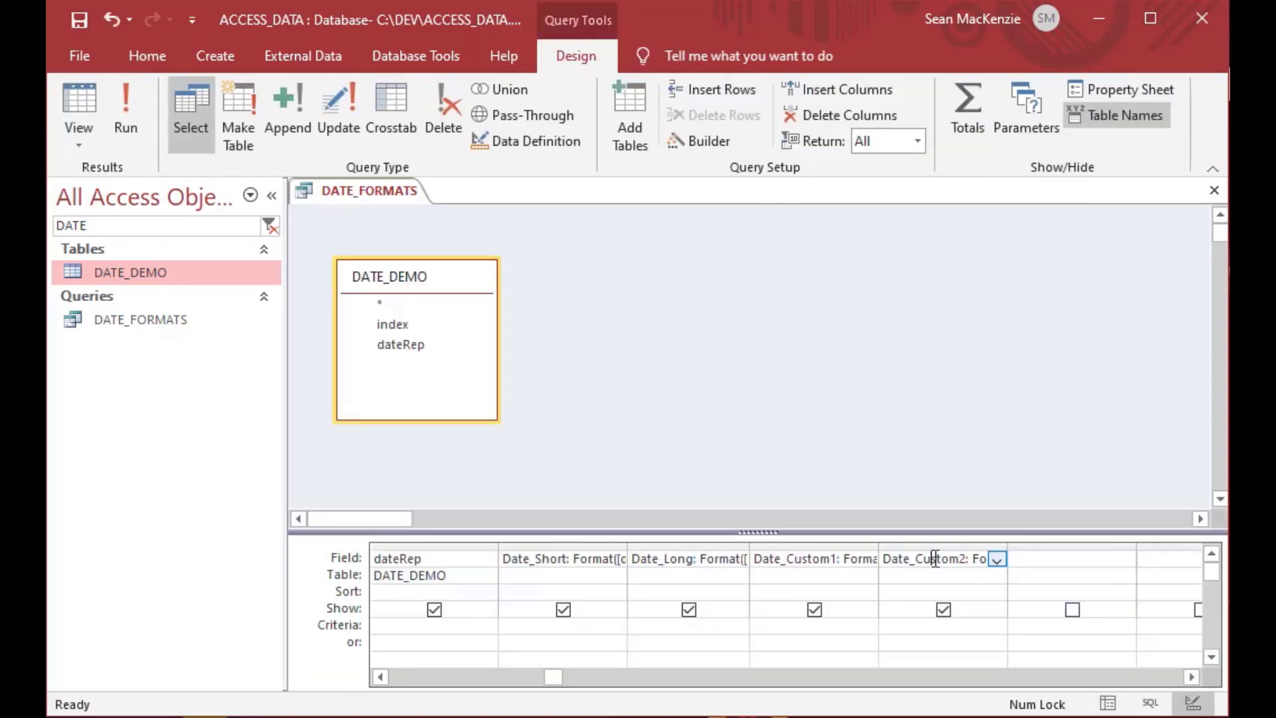
key(Right)
key(Right)
key(Right)
key(Right)
key(Right)
key(Right)
key(Right)
key(Right)
key(Right)
key(Right)
key(Right)
key(Right)
key(Right)
key(Right)
key(Right)
key(Right)
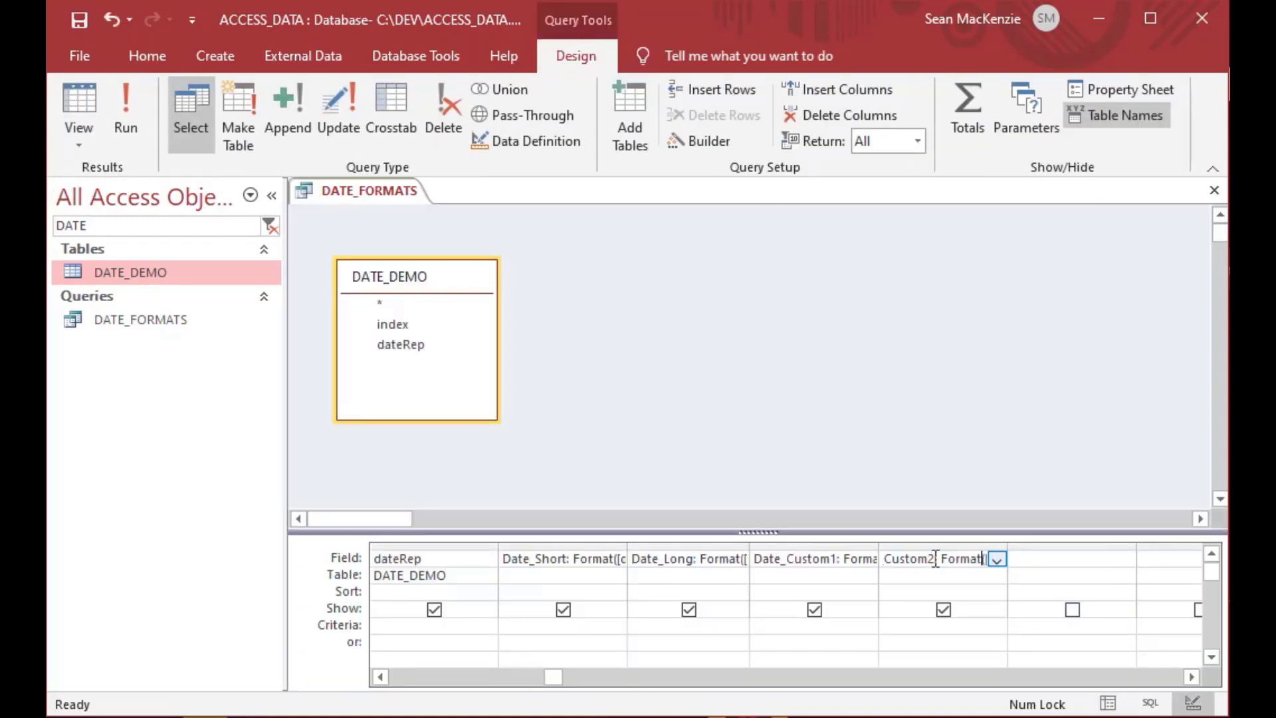
key(Right)
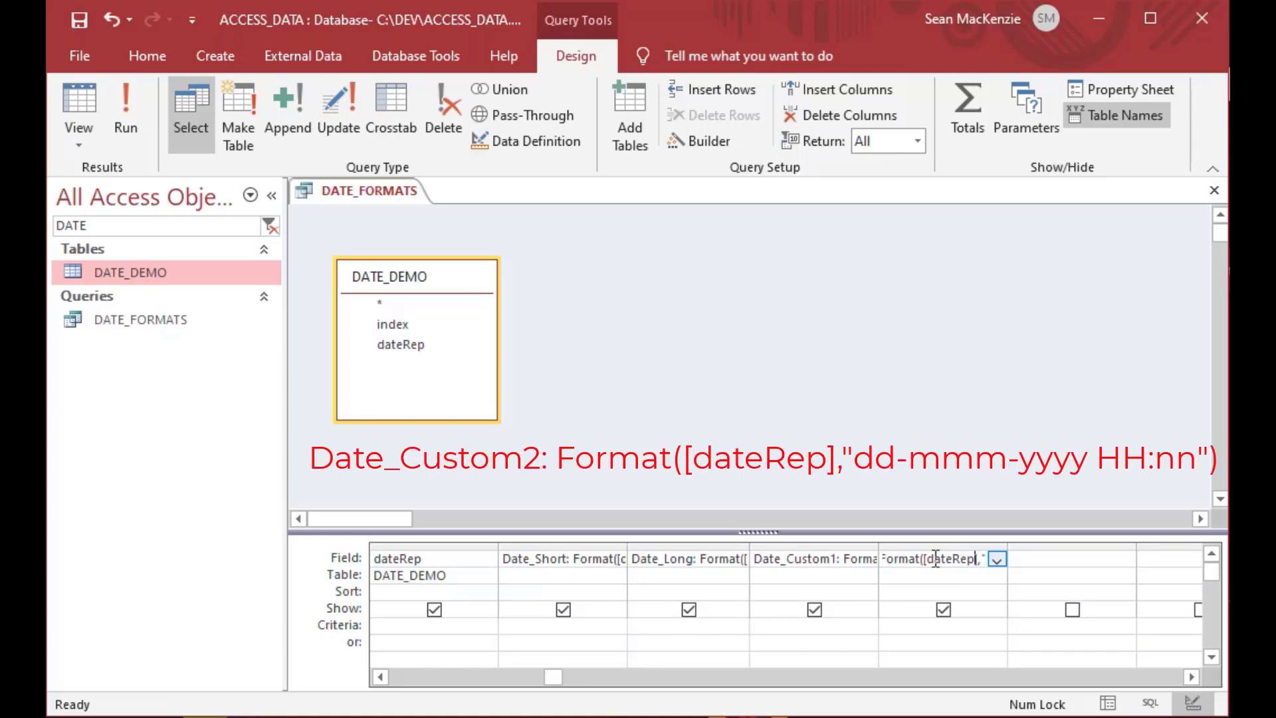
key(Right)
key(Right)
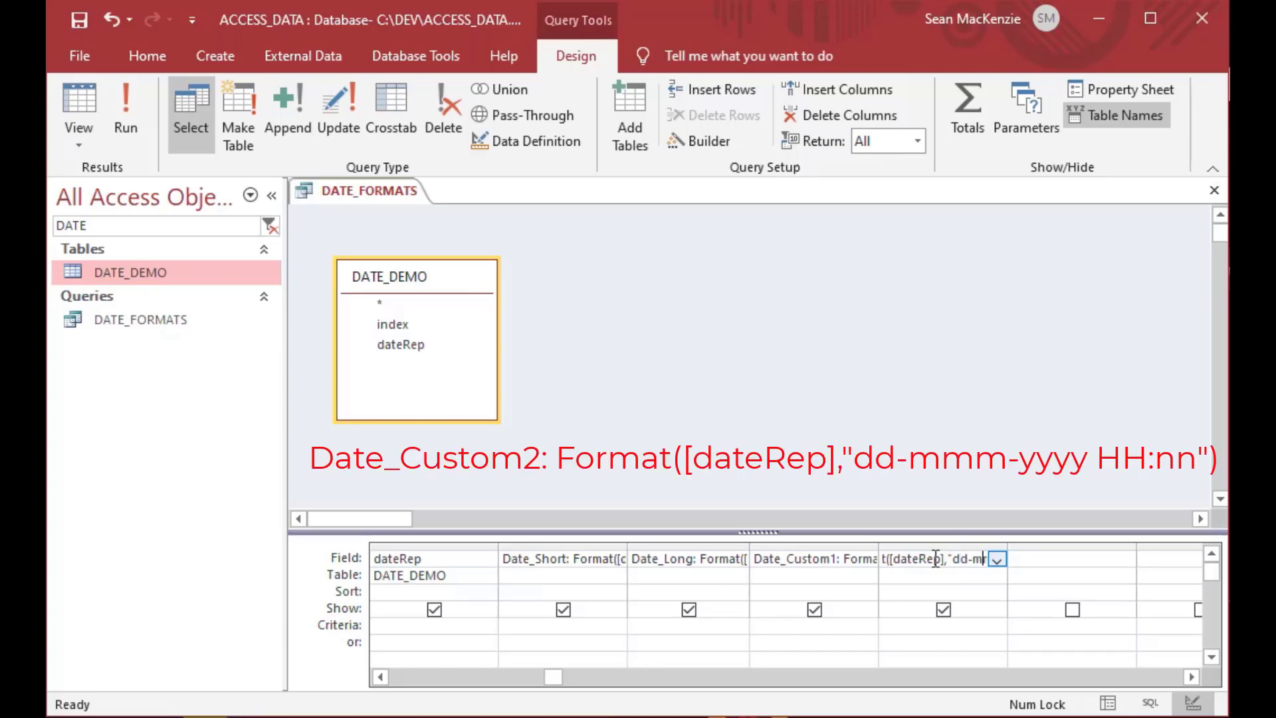
key(Right)
key(Right)
key(Right)
key(Right)
key(Right)
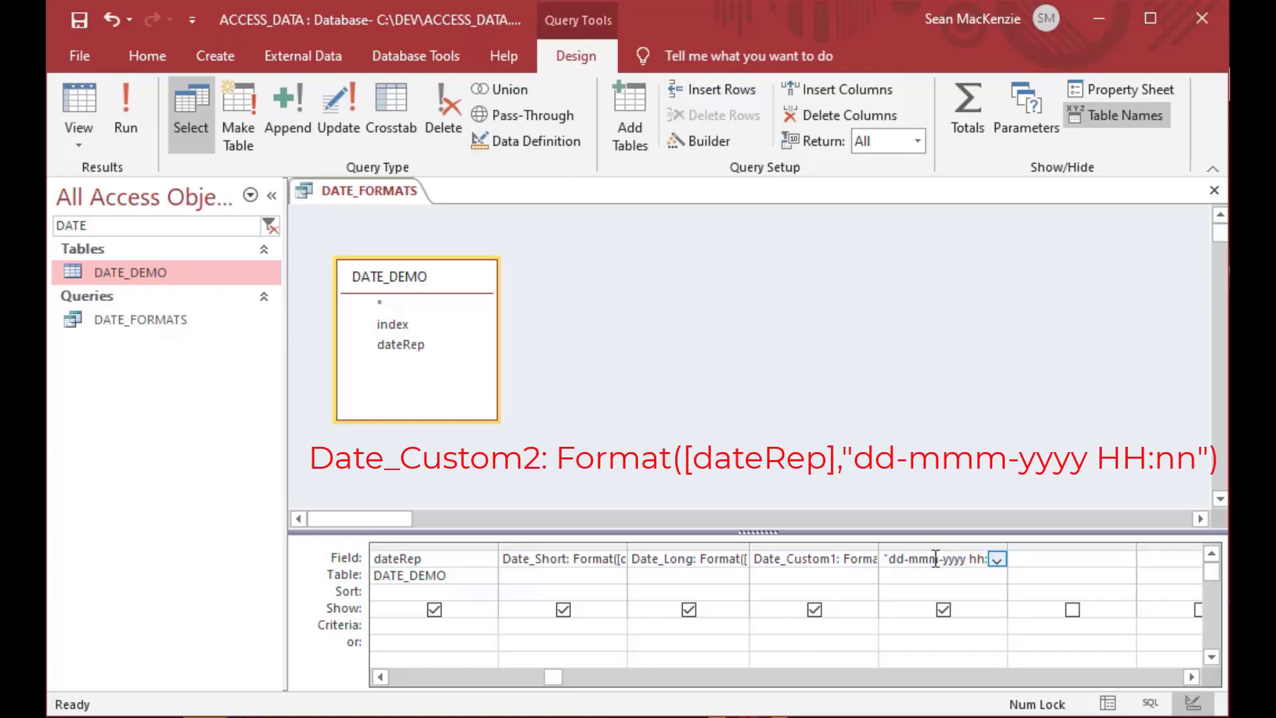
key(shift+Left)
key(shift+Left)
text(HH)
key(Right)
key(Right)
key(Right)
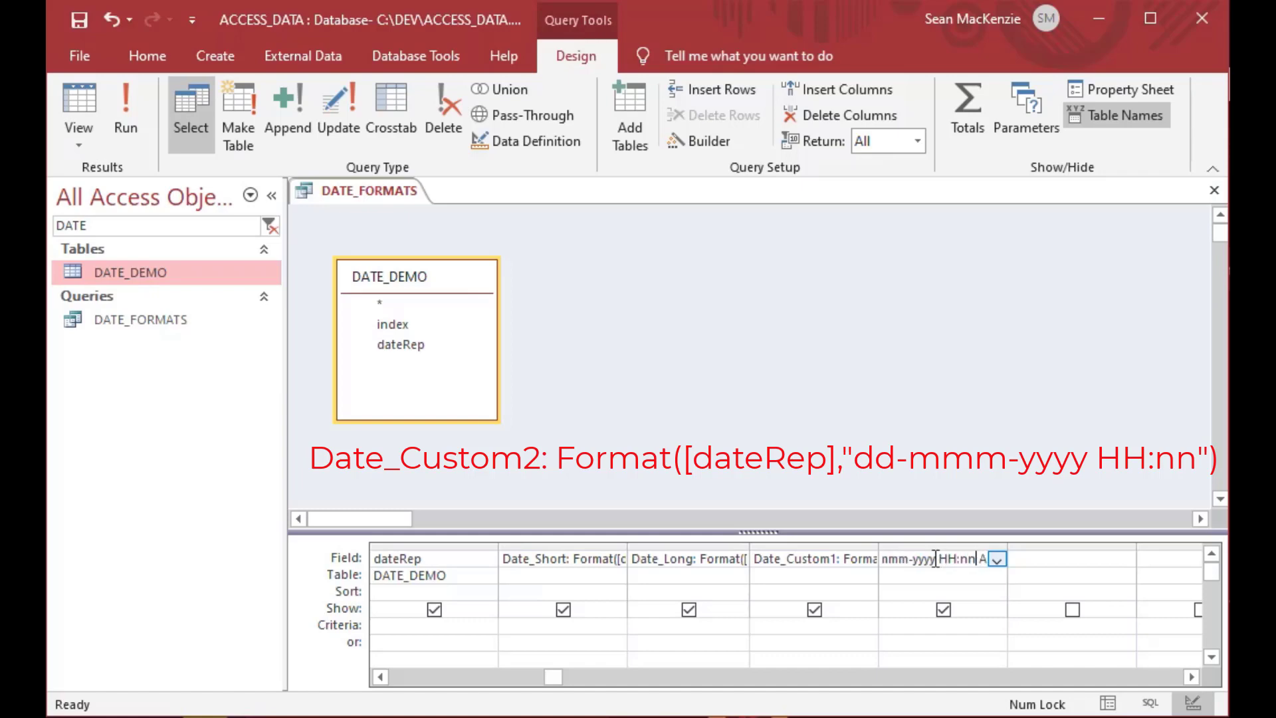
key(Delete)
key(Delete)
key(Delete)
key(Delete)
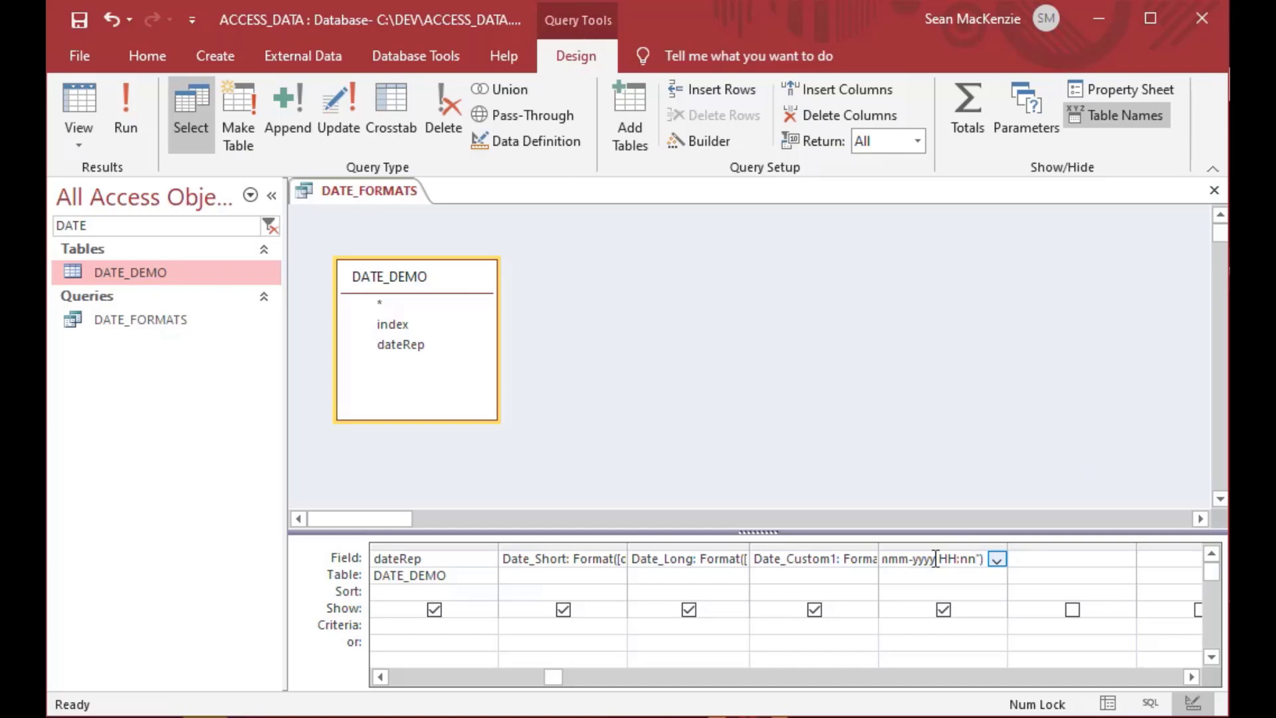
text(")
Step: Open the Date_Custom2 expression in the Zoom window, review the whole formula and accept it
key(shift+F2)
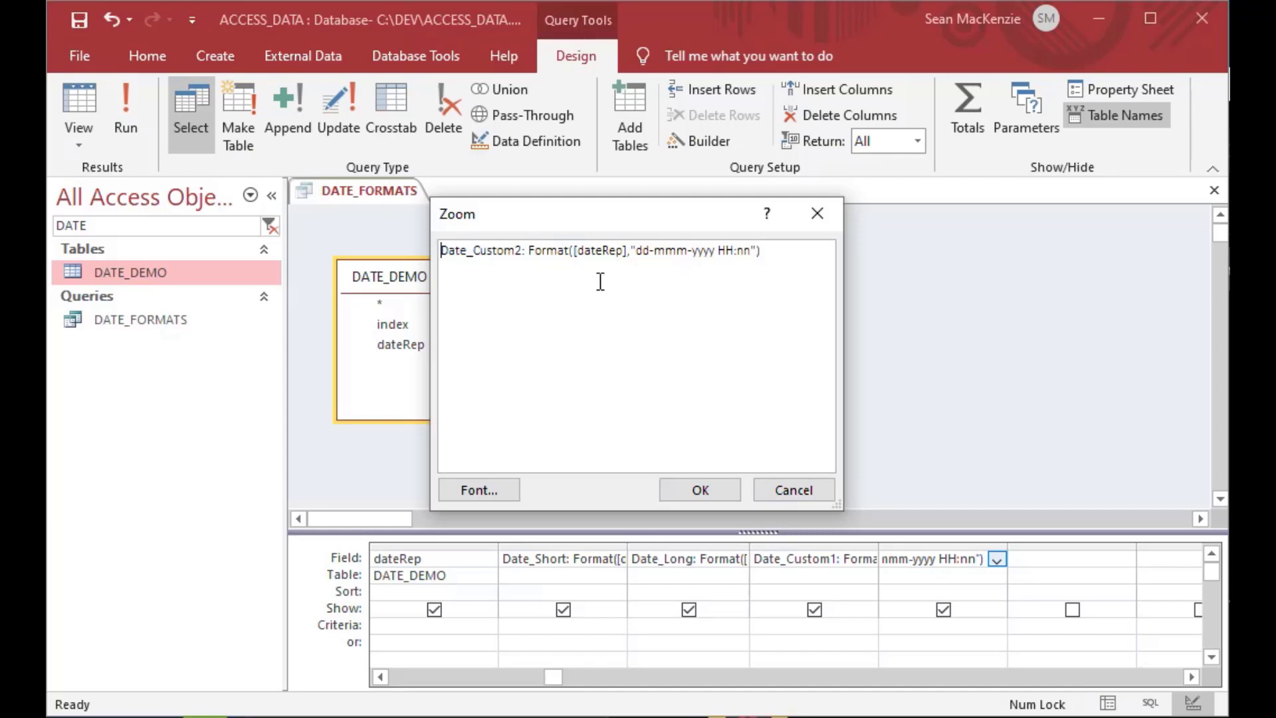
drag(442, 251, 786, 250)
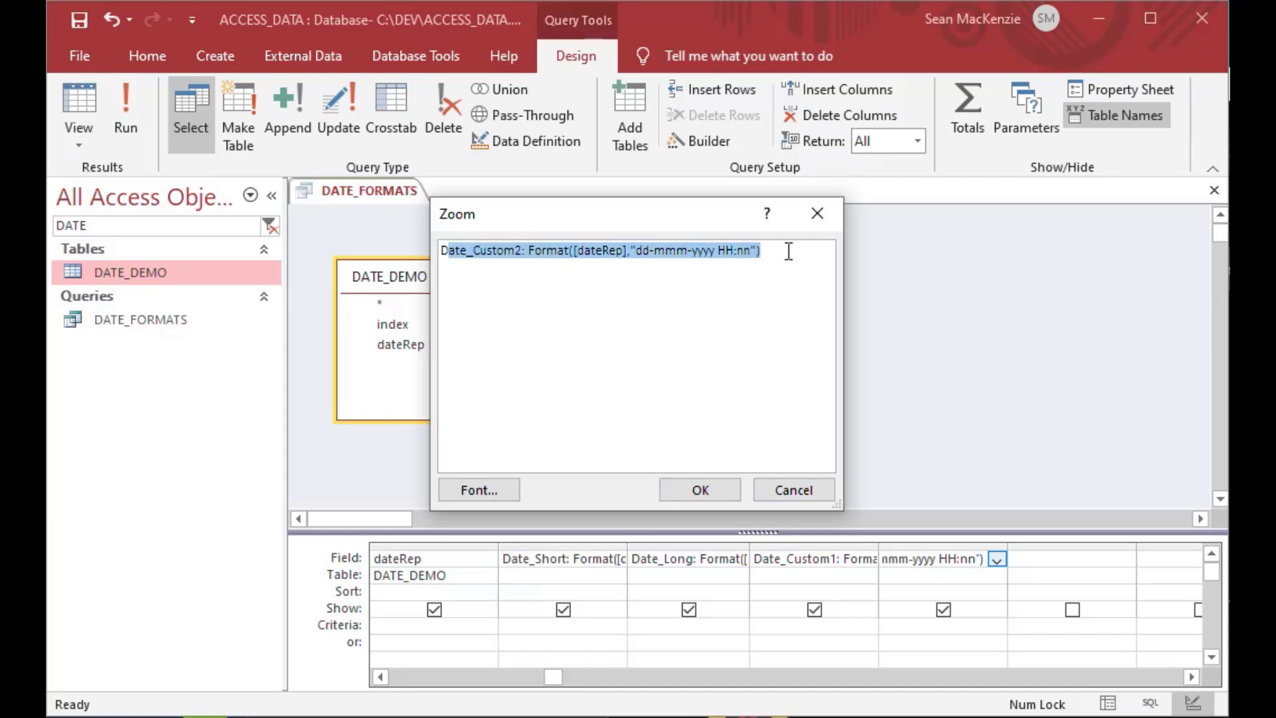
click(775, 288)
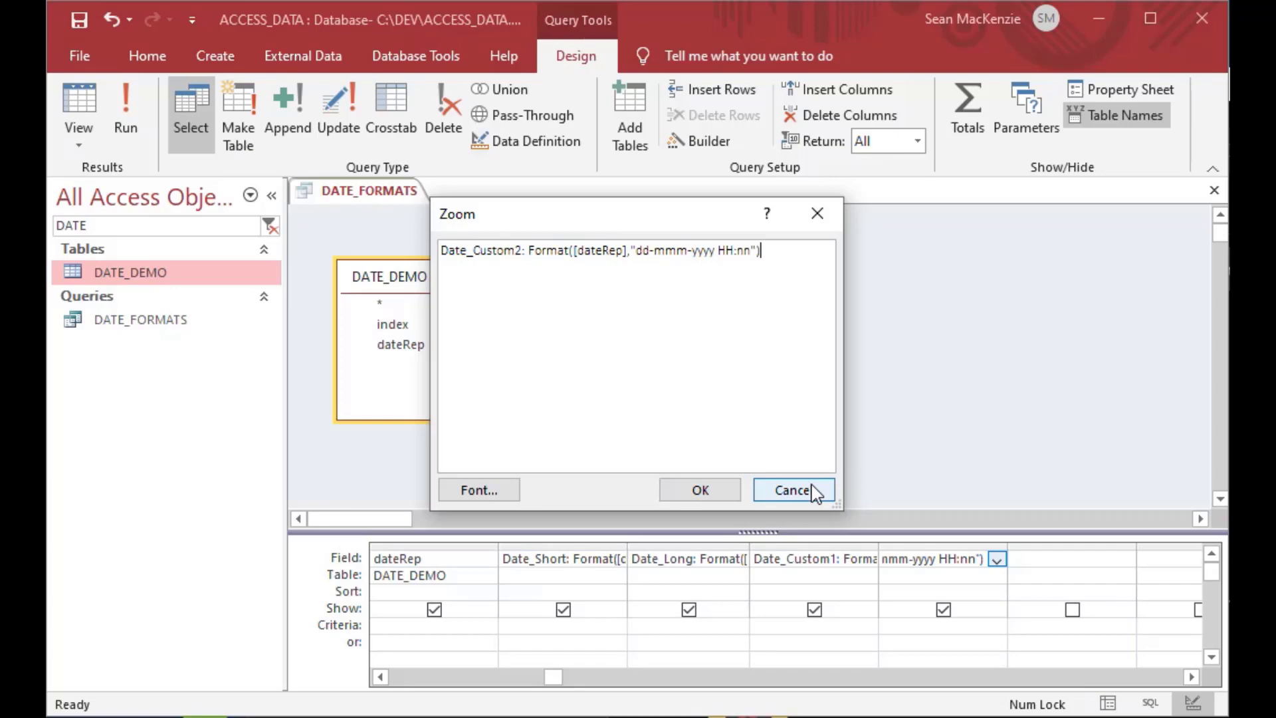
click(679, 492)
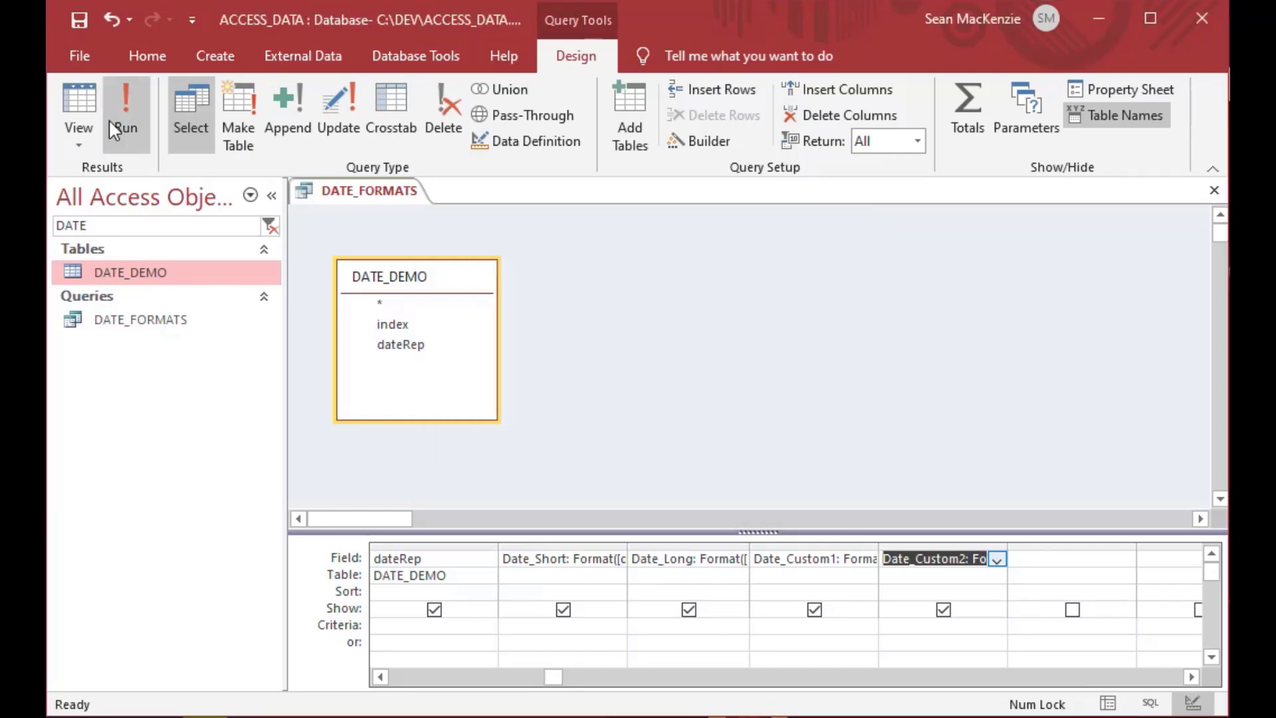
Step: View the query results and examine the 24-hour time portion of Date_Custom2 in several records
click(79, 106)
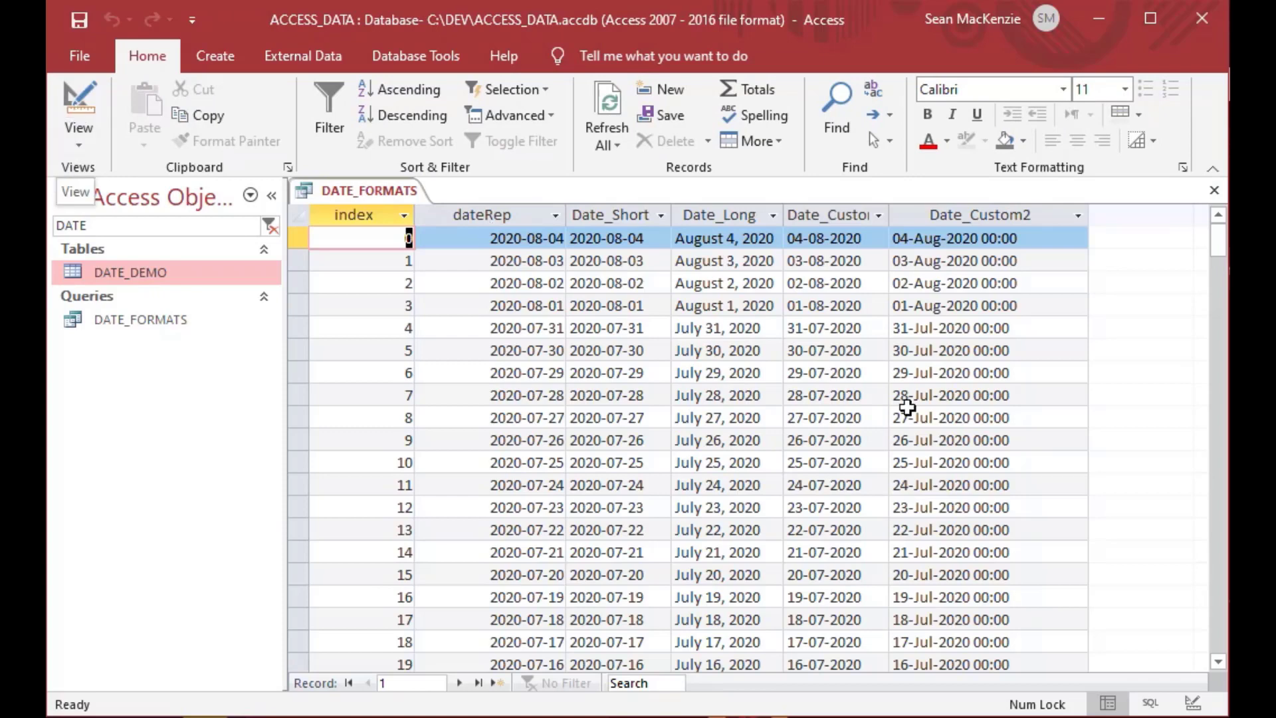
scroll(988, 438, down, 10)
click(1011, 535)
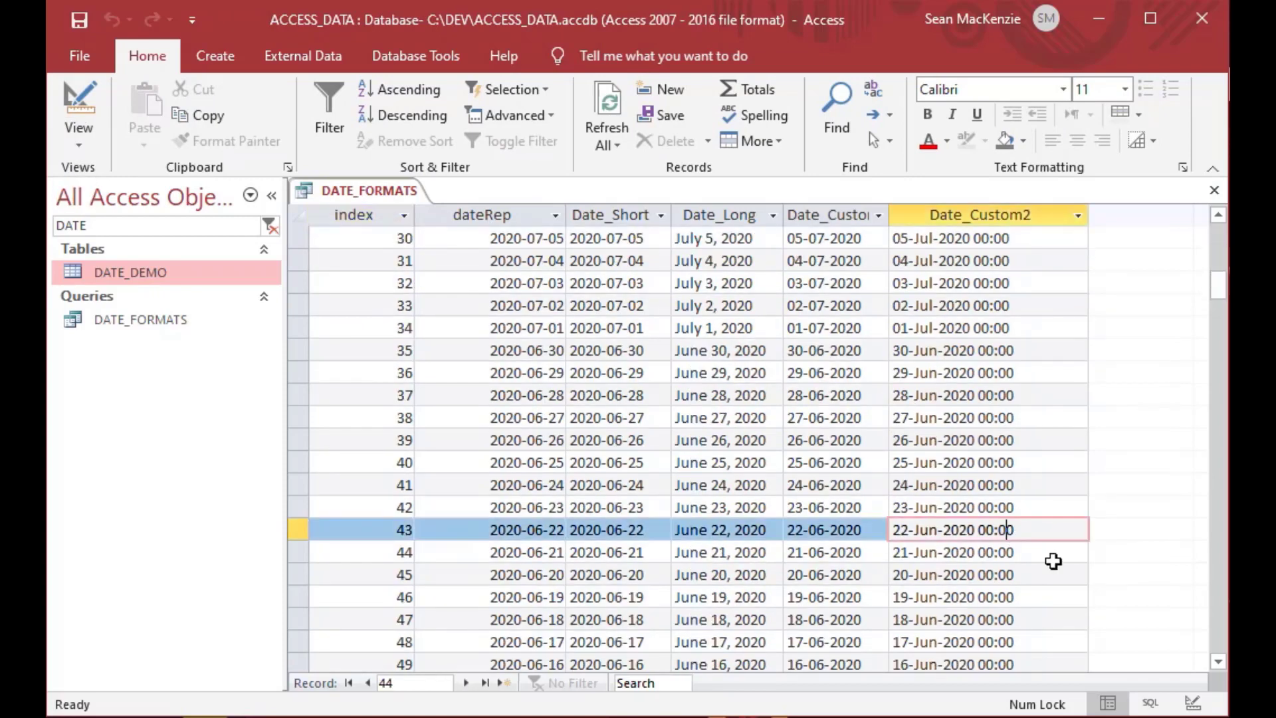
double_click(981, 532)
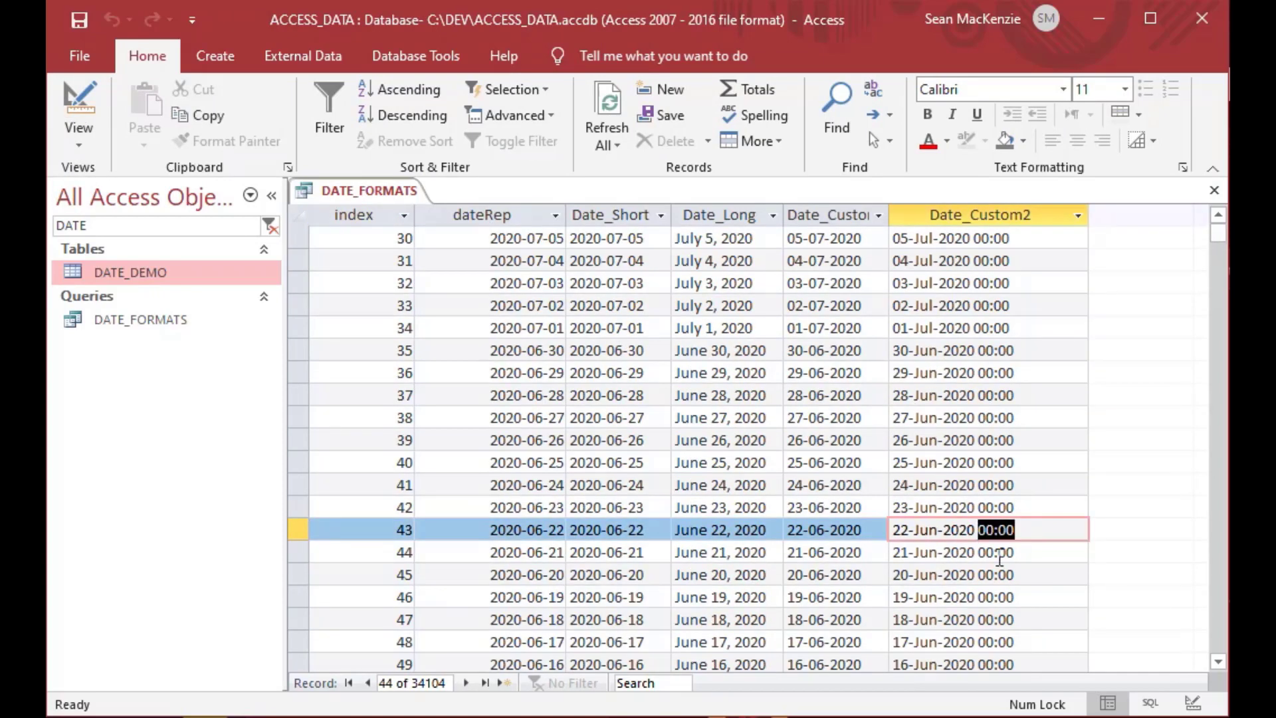
scroll(997, 530, up, 10)
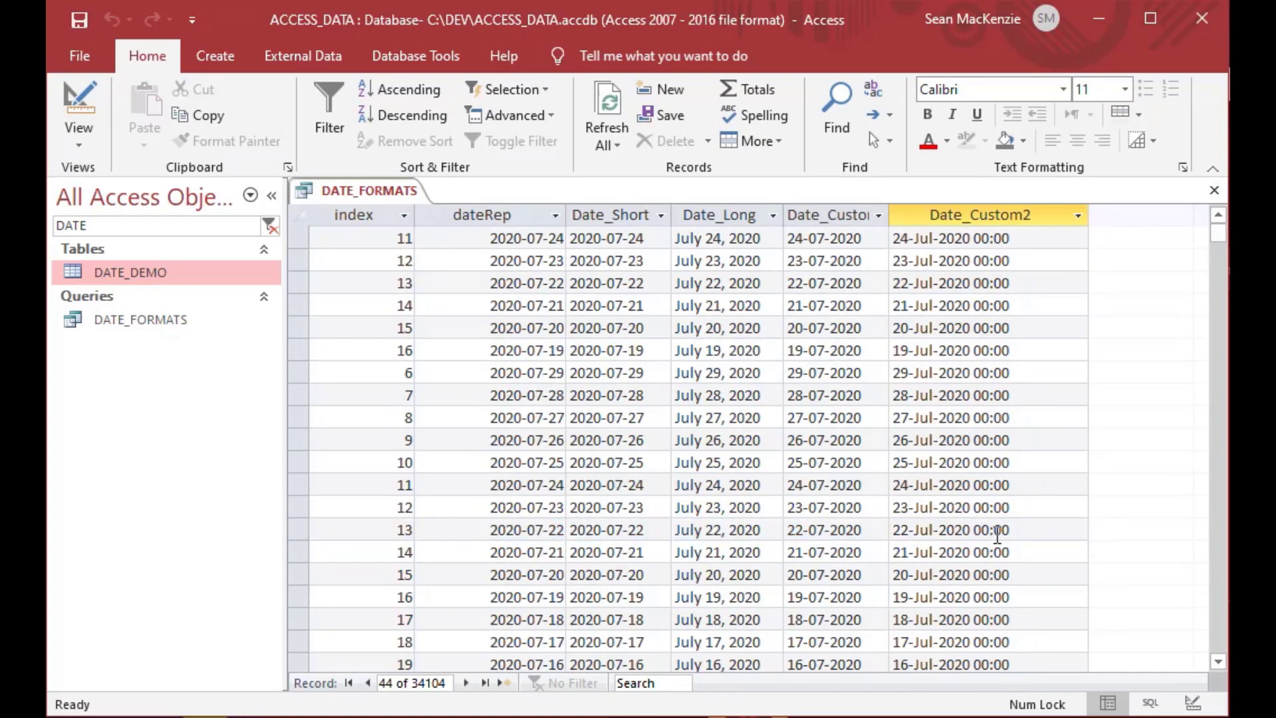
double_click(990, 238)
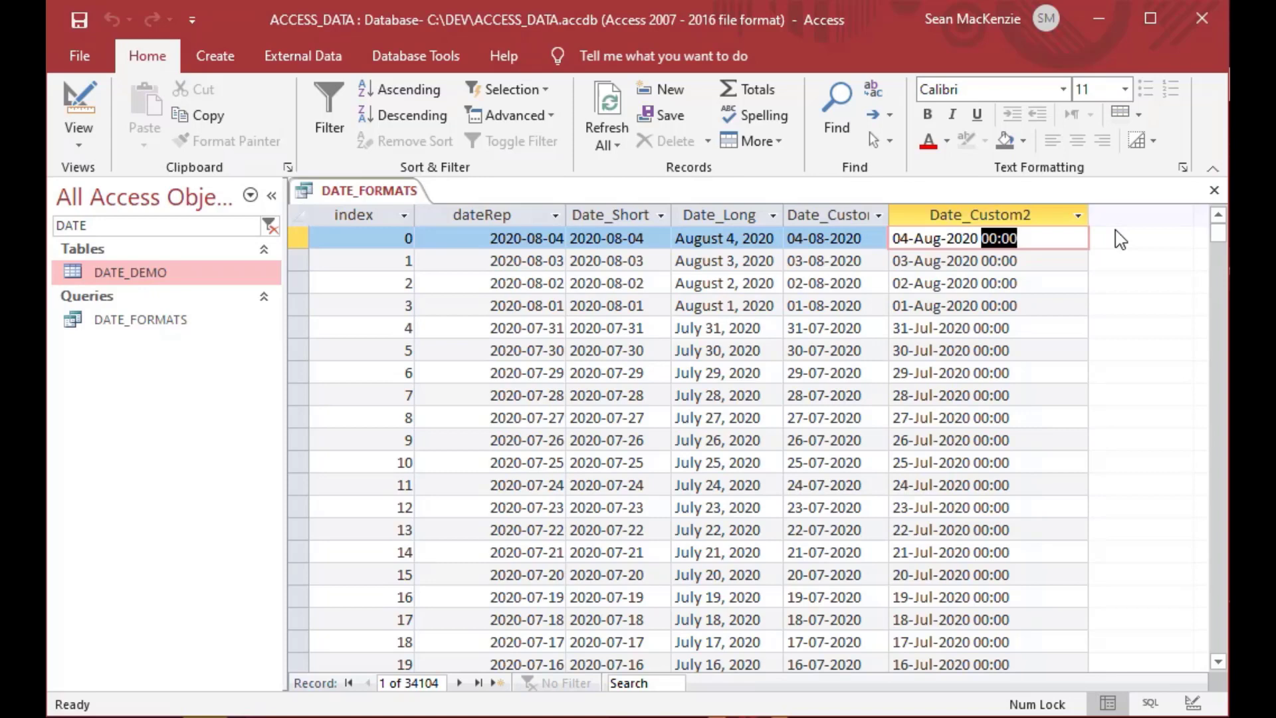
Step: Close the DATE_FORMATS query, saving its design changes, and open the DATE_DEMO table
click(1214, 193)
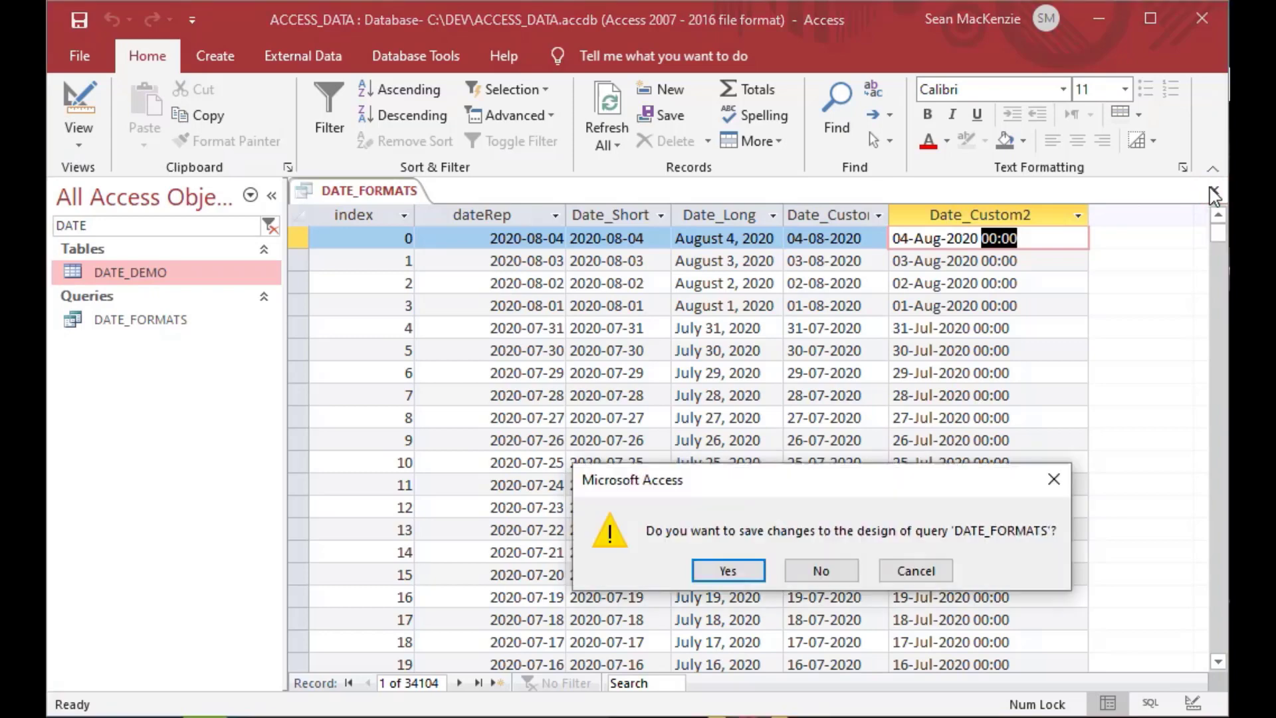
click(729, 572)
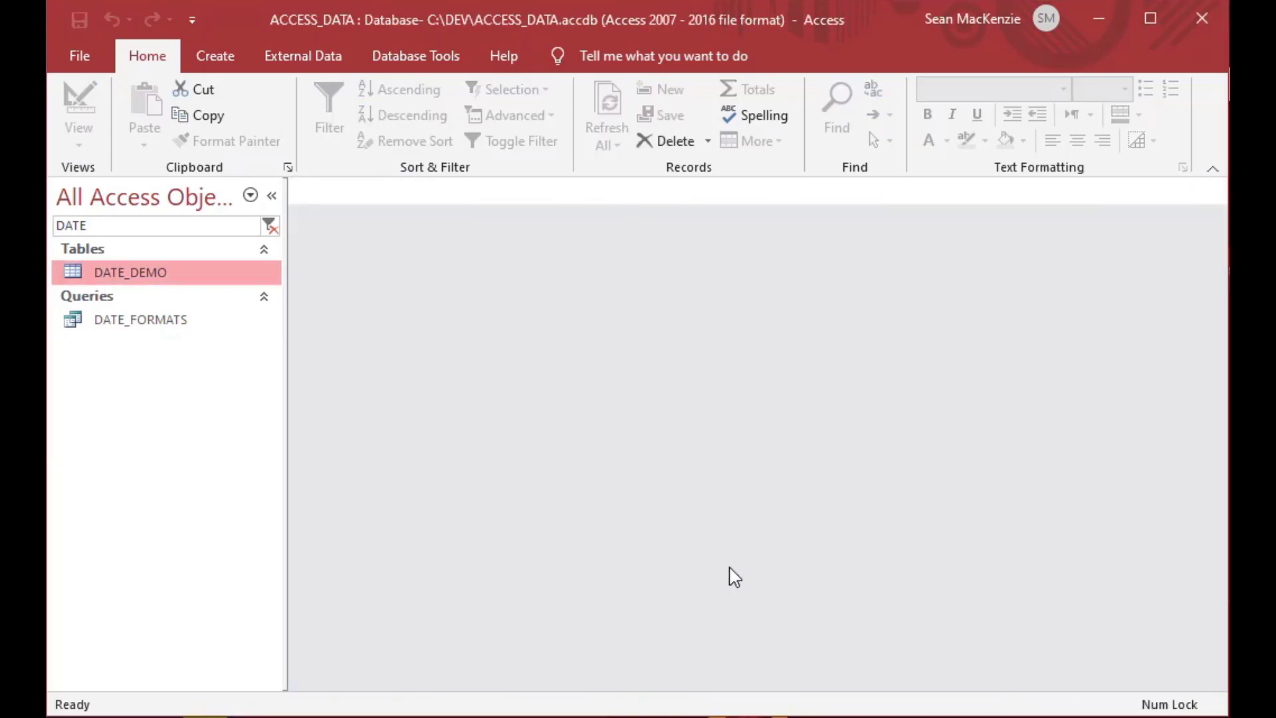
click(67, 273)
double_click(68, 273)
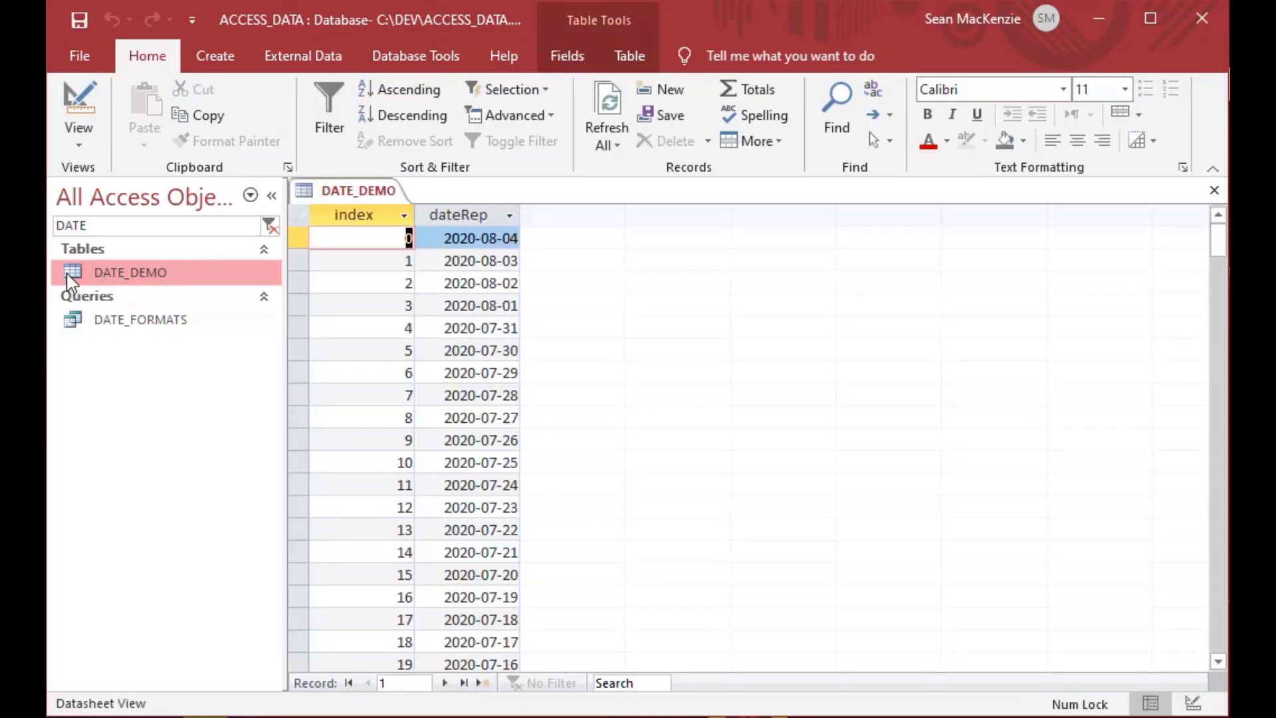
click(509, 215)
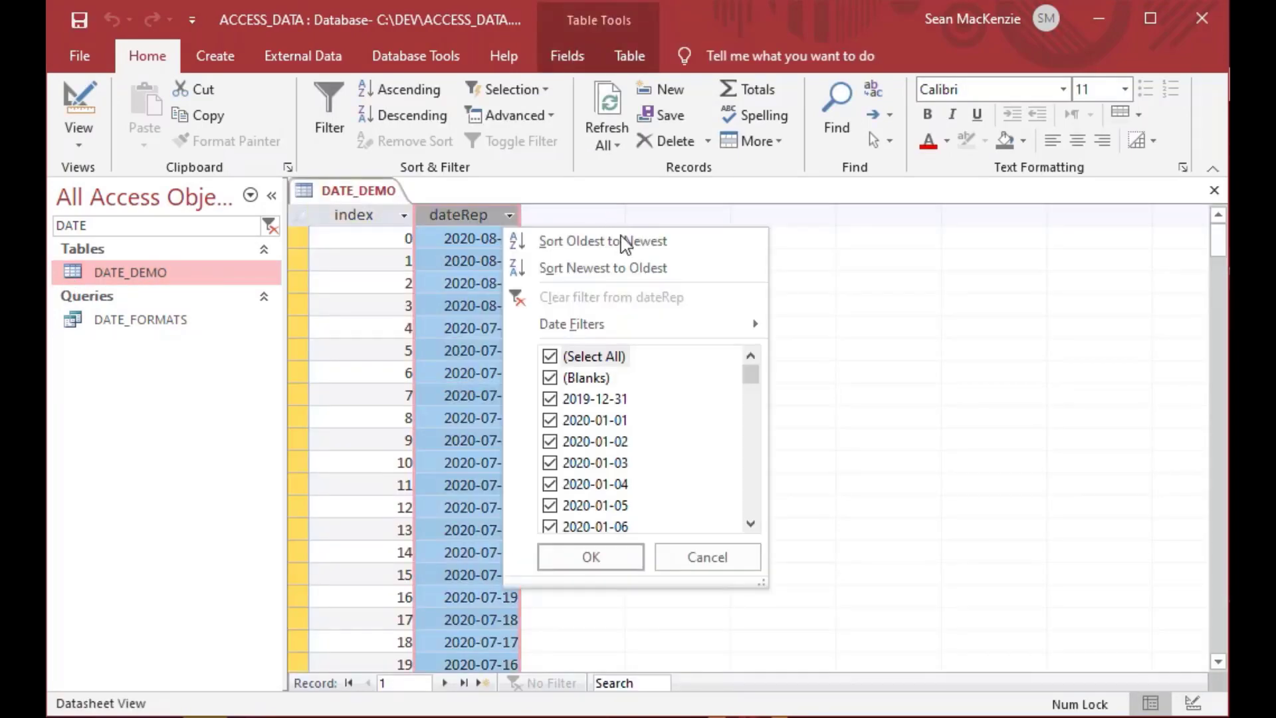
click(720, 549)
click(506, 238)
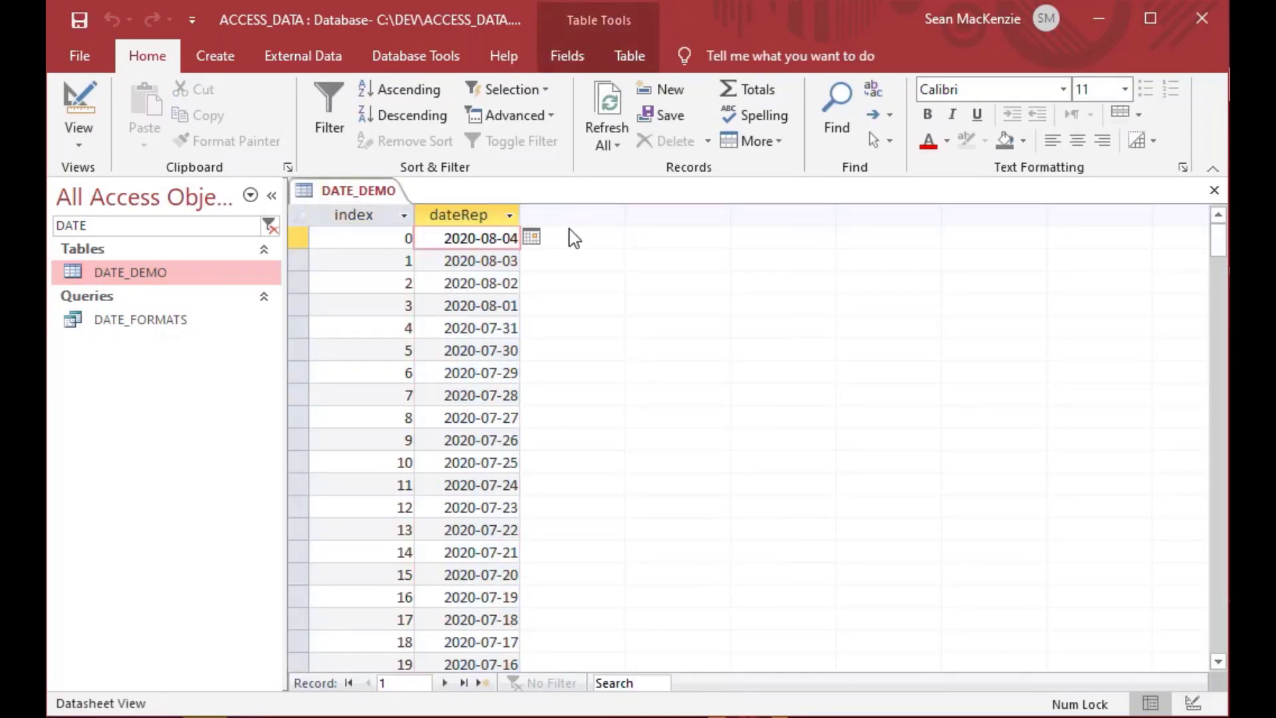
key(Right)
key(Right)
key(Right)
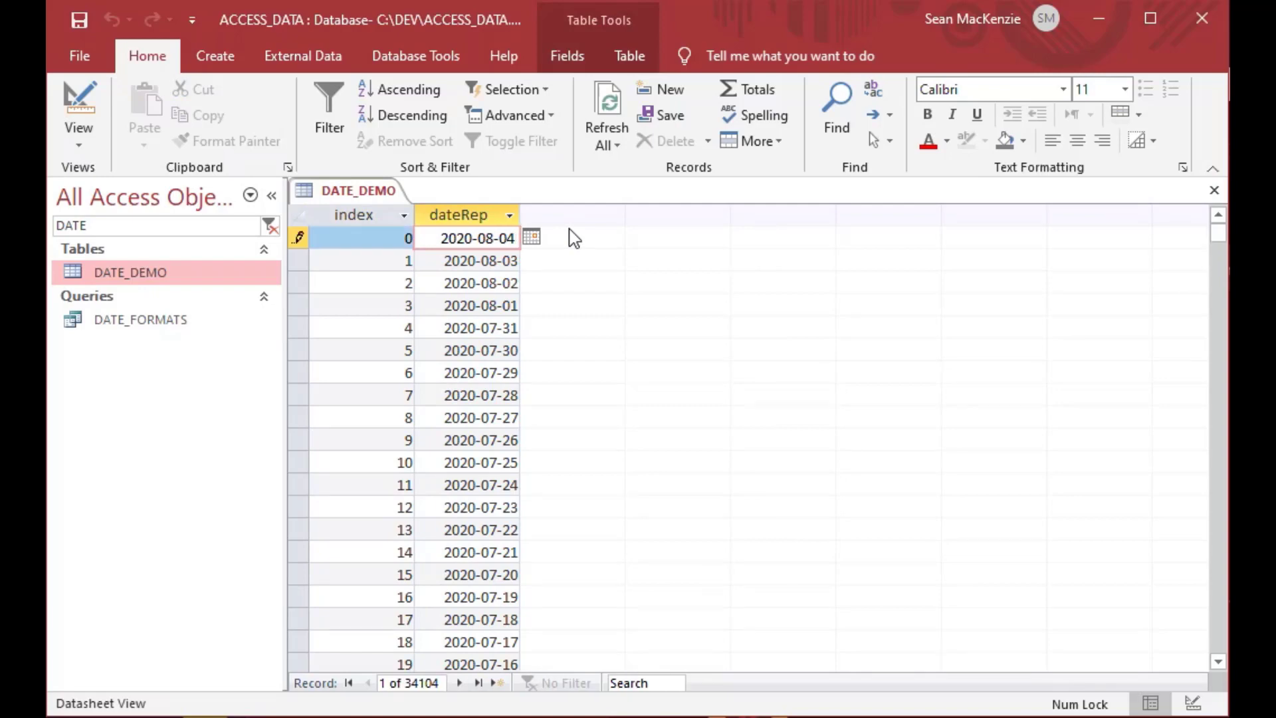
text(15)
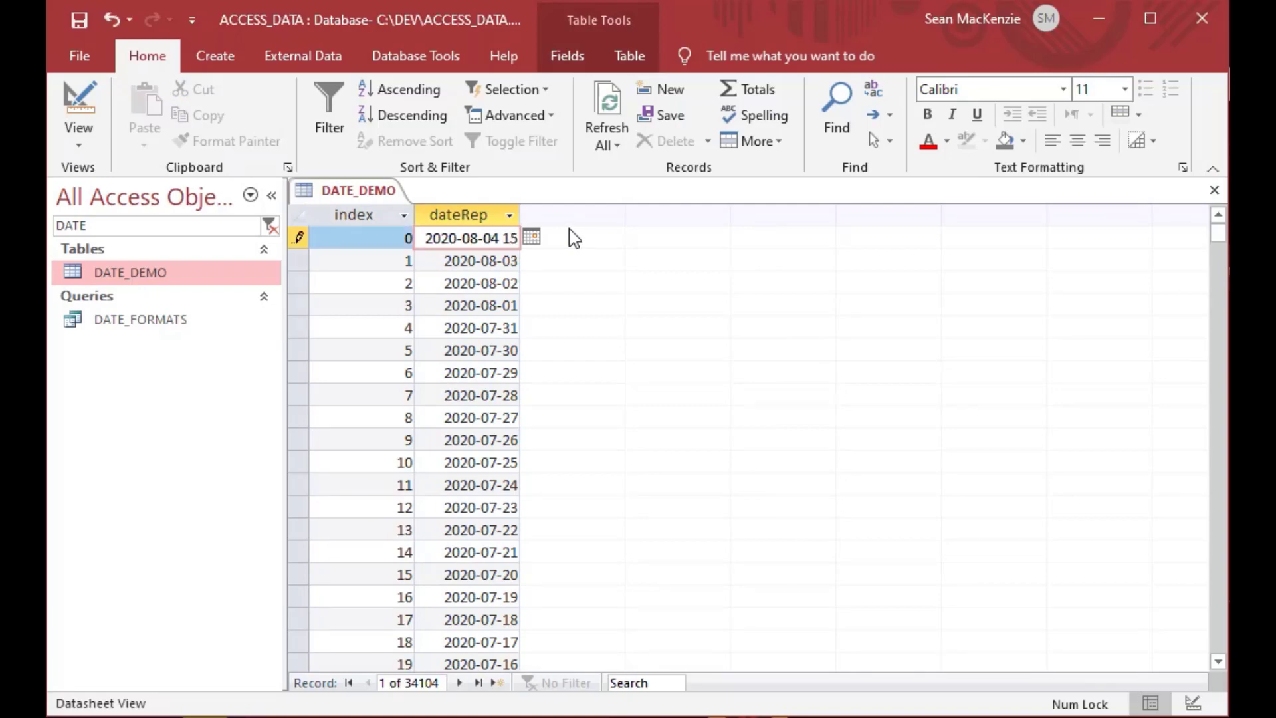
text(:40)
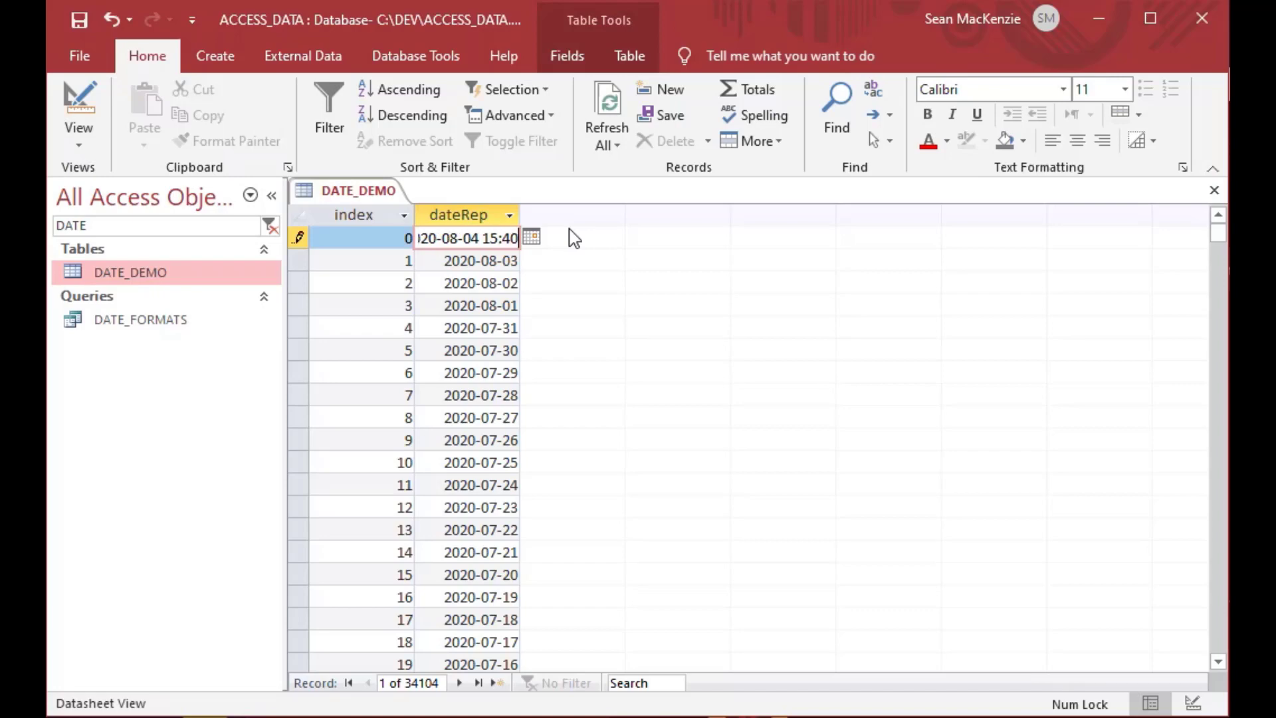
key(Return)
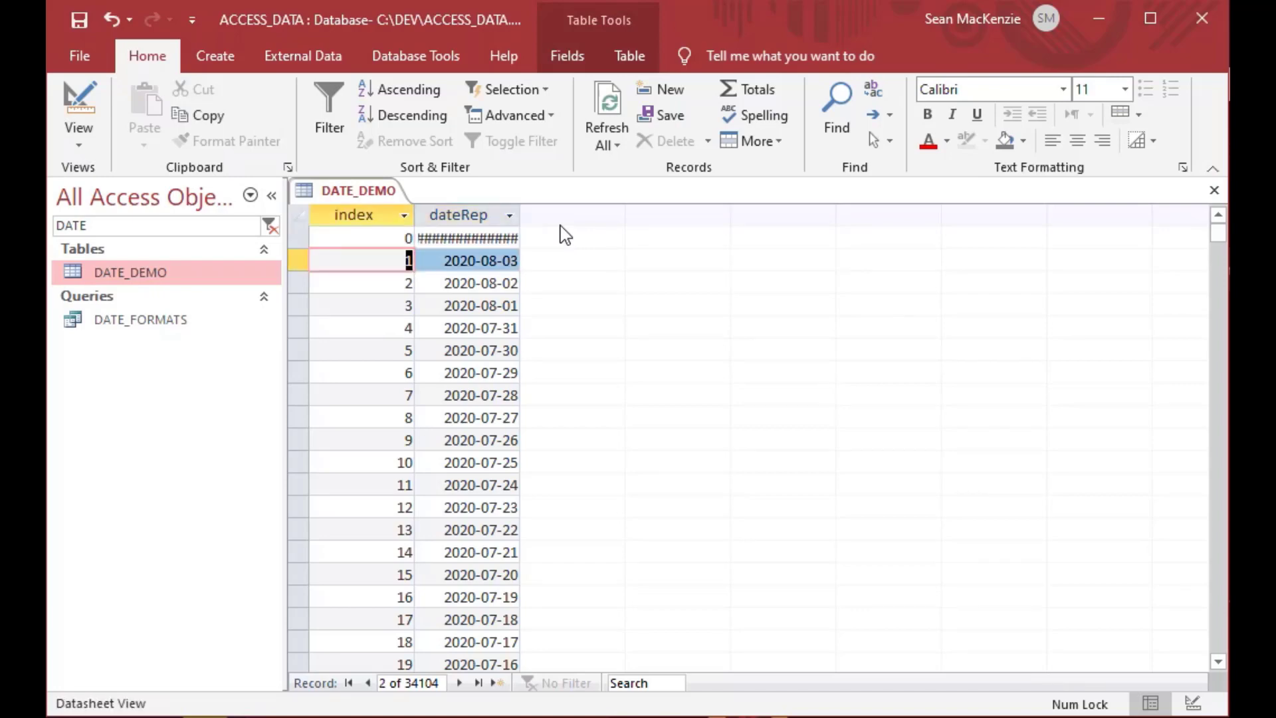
Step: Widen the dateRep column to fit its full date and time, and close the DATE_DEMO table
double_click(520, 214)
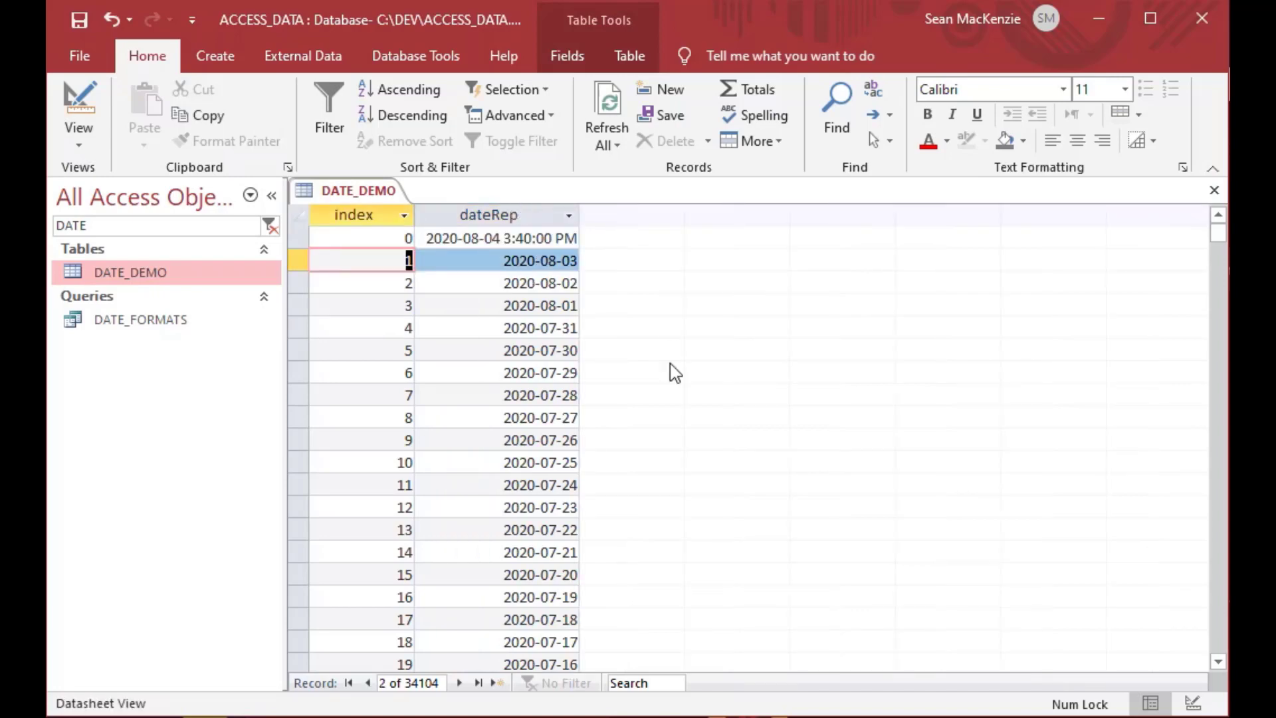
drag(495, 238, 579, 239)
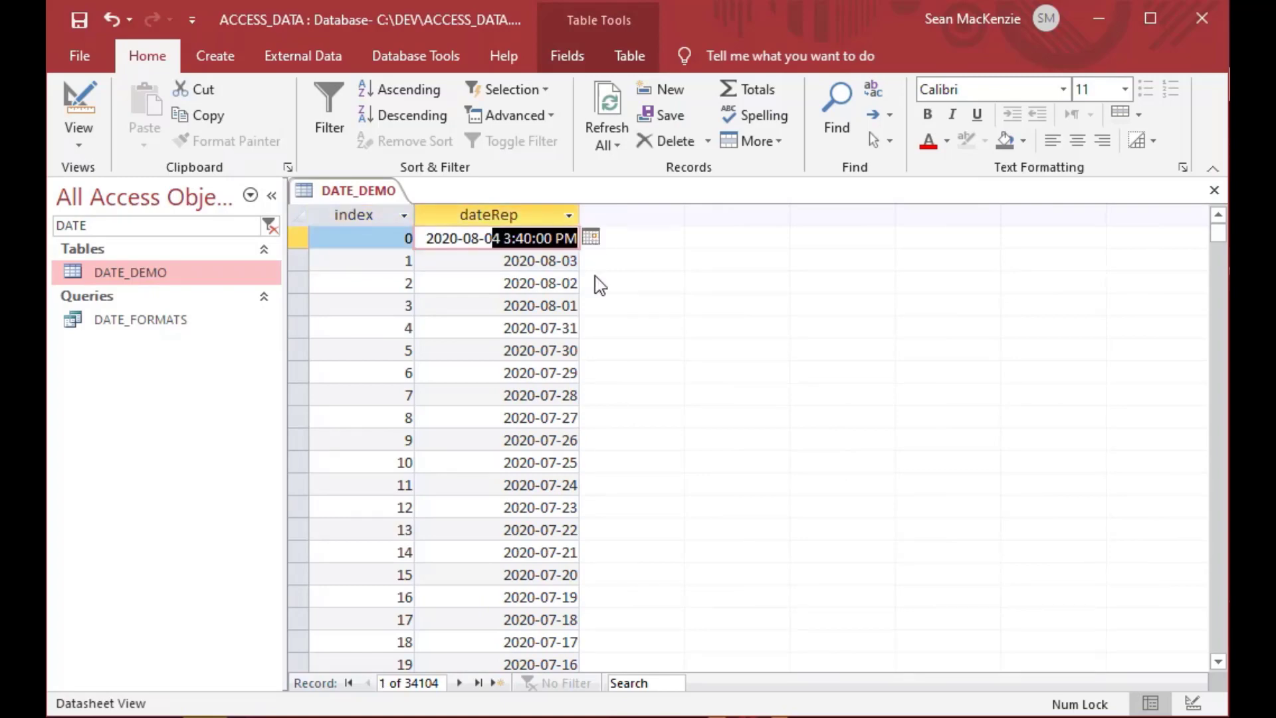
click(476, 262)
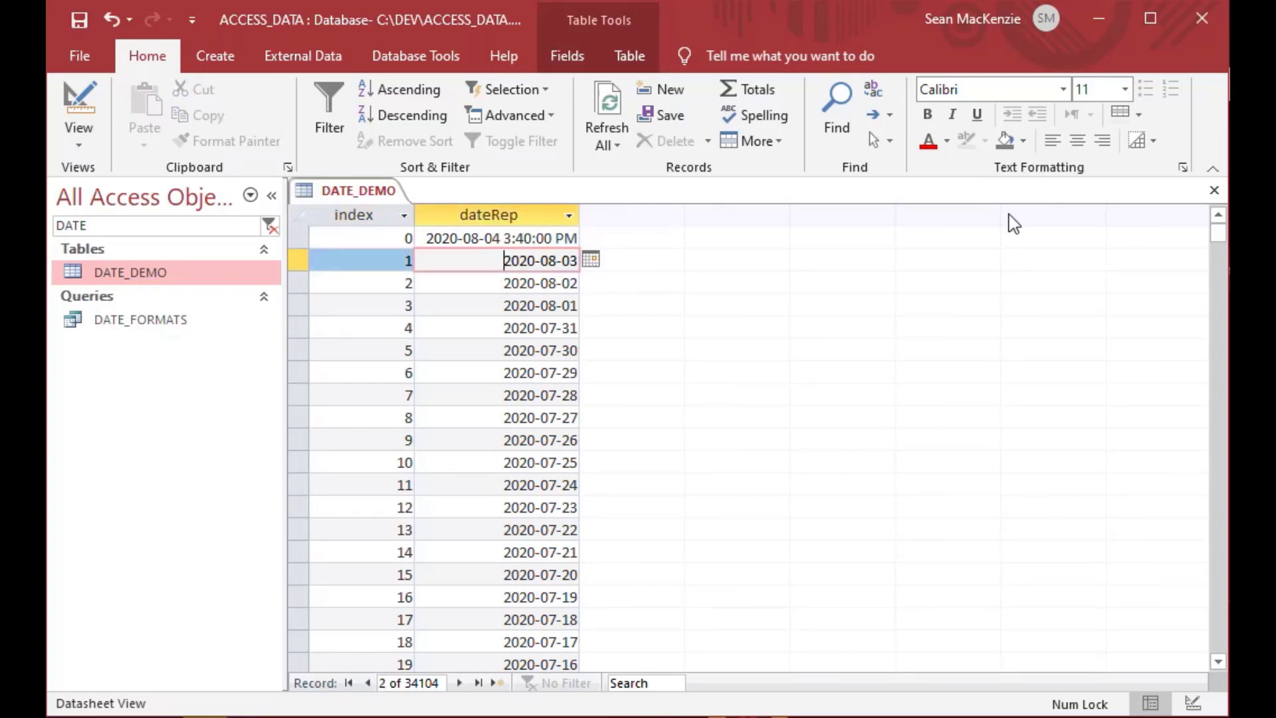
click(1212, 194)
click(734, 566)
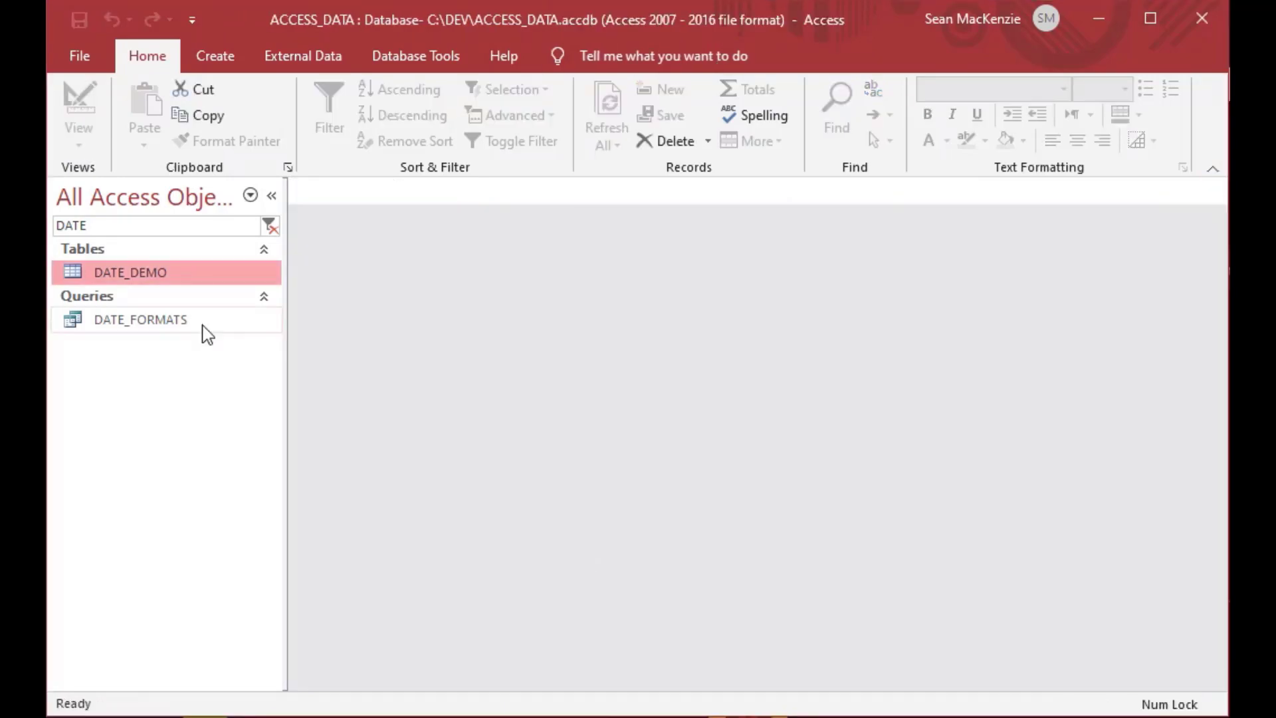
Step: Open the DATE_FORMATS query and examine the time portion of Date_Custom2 in the first two records
click(113, 321)
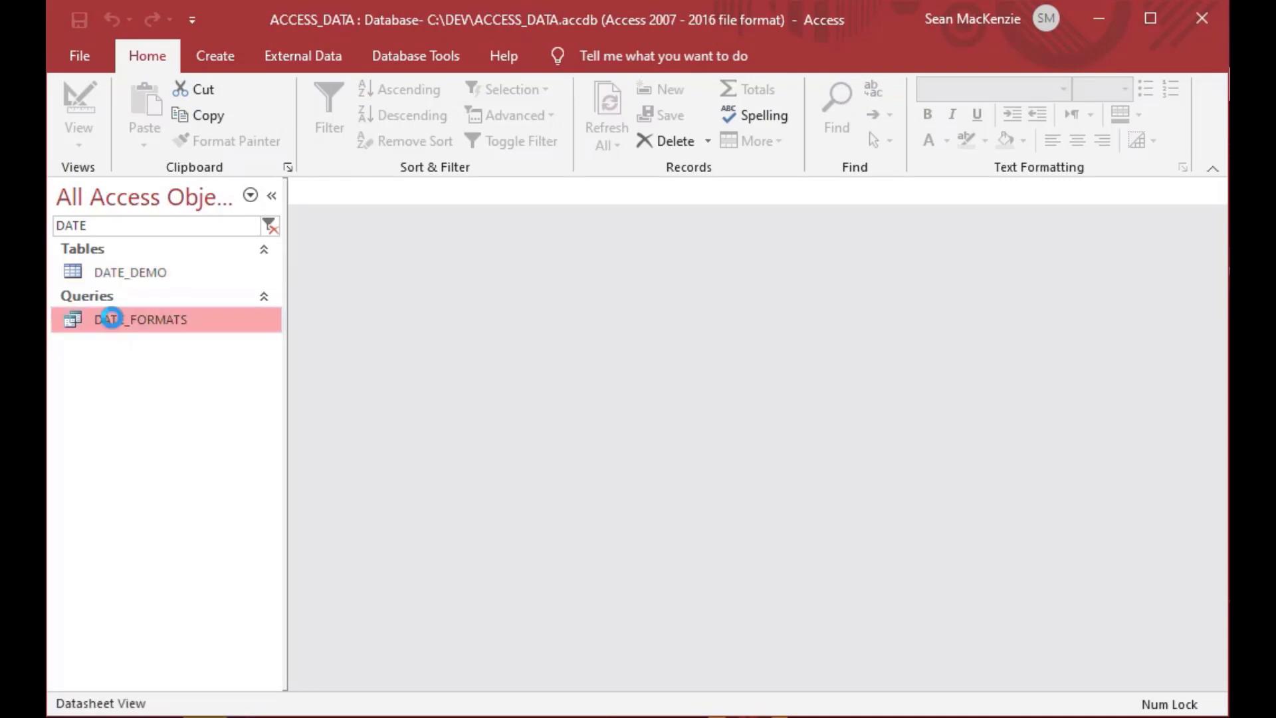
double_click(111, 319)
click(1026, 241)
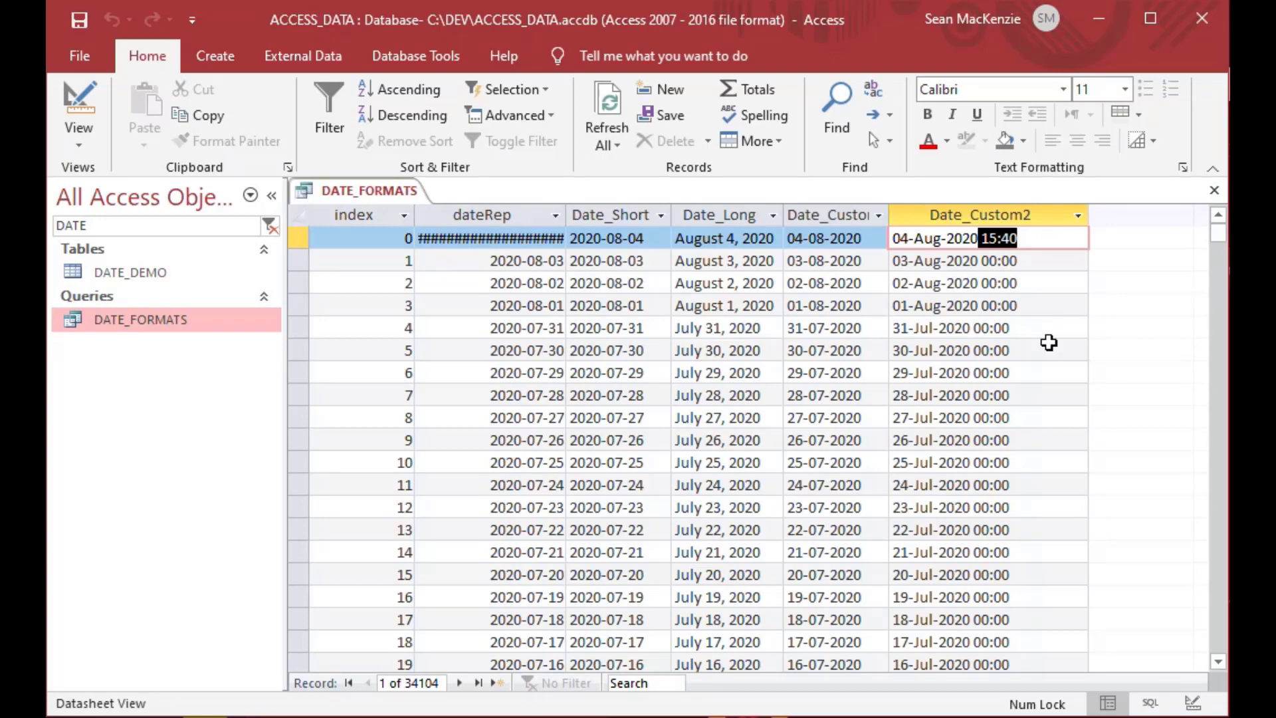
click(1032, 269)
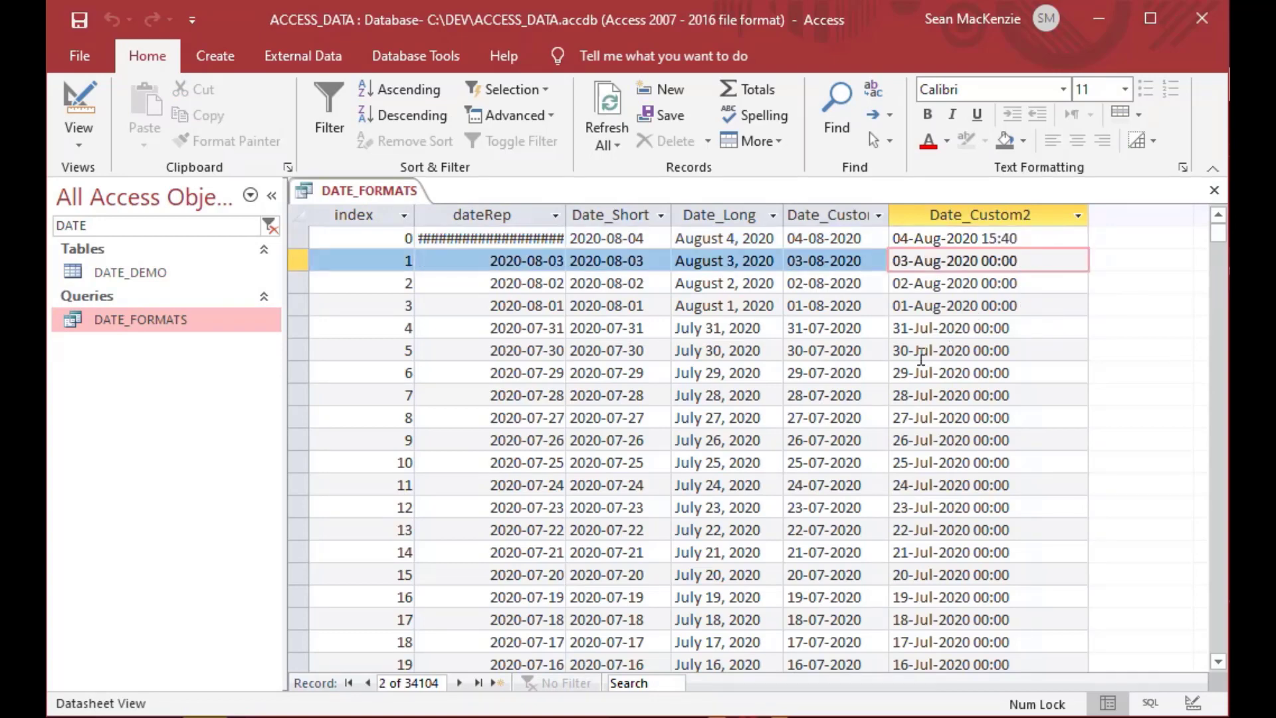
Step: Fit the query's dateRep column to its contents and compare the first record's time with its Date_Custom2 value
double_click(565, 216)
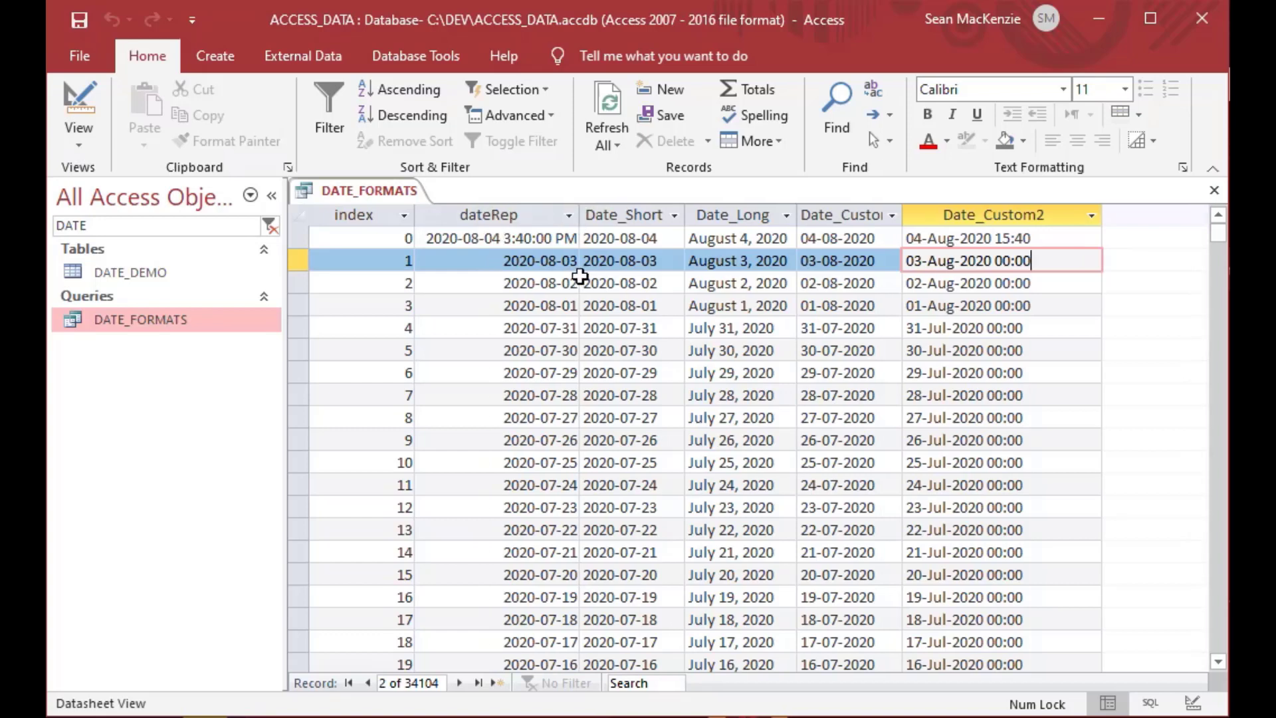
drag(509, 237, 578, 238)
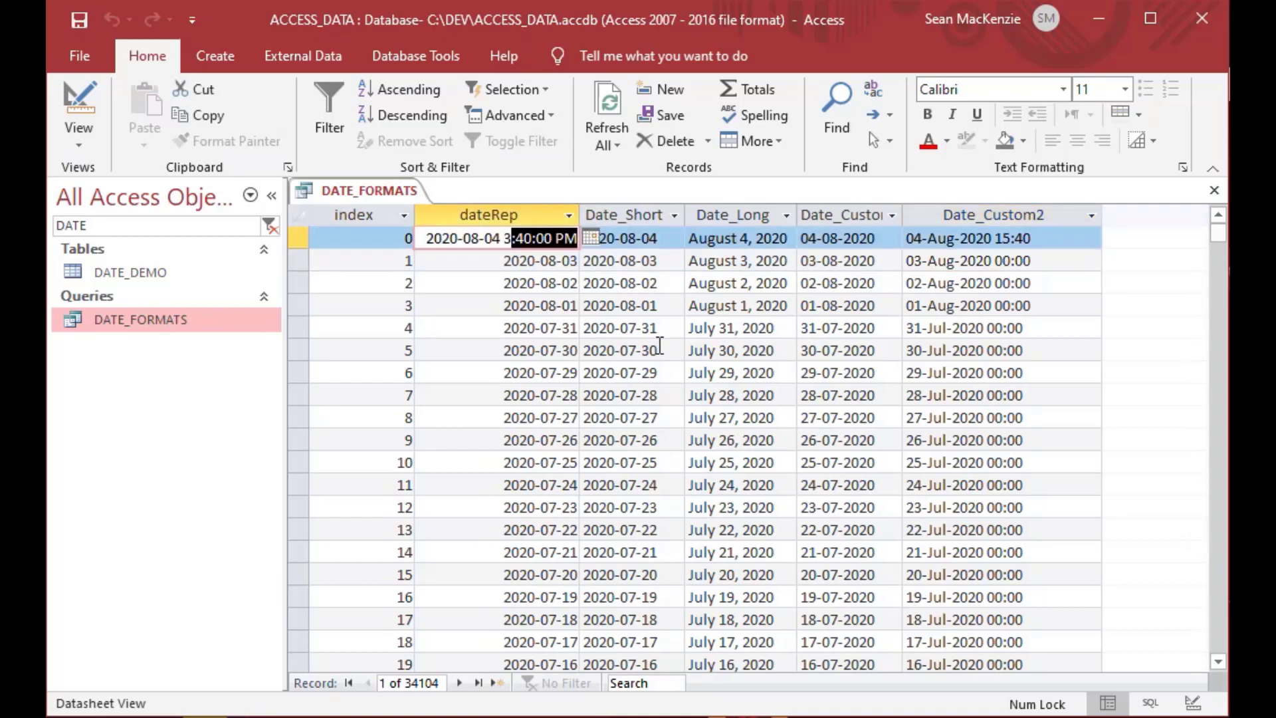
click(1066, 240)
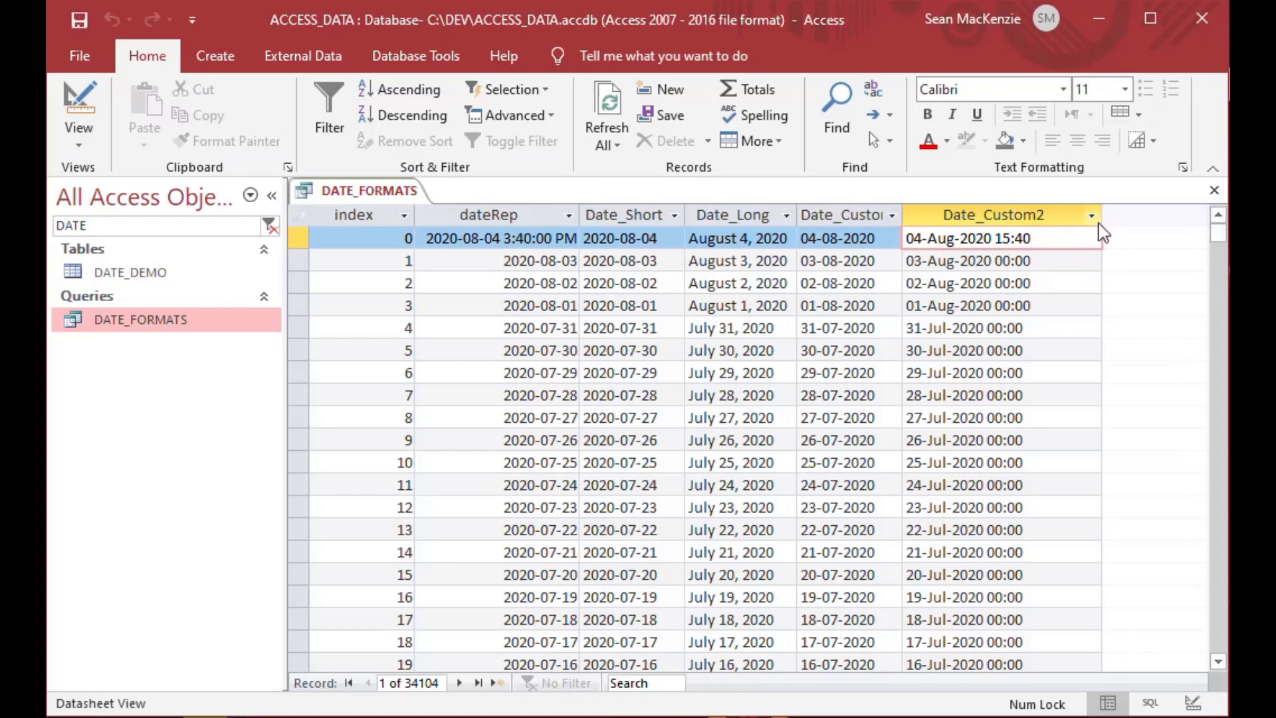
Step: Switch the DATE_FORMATS query to design view and open a new, empty module in the Visual Basic editor
click(78, 93)
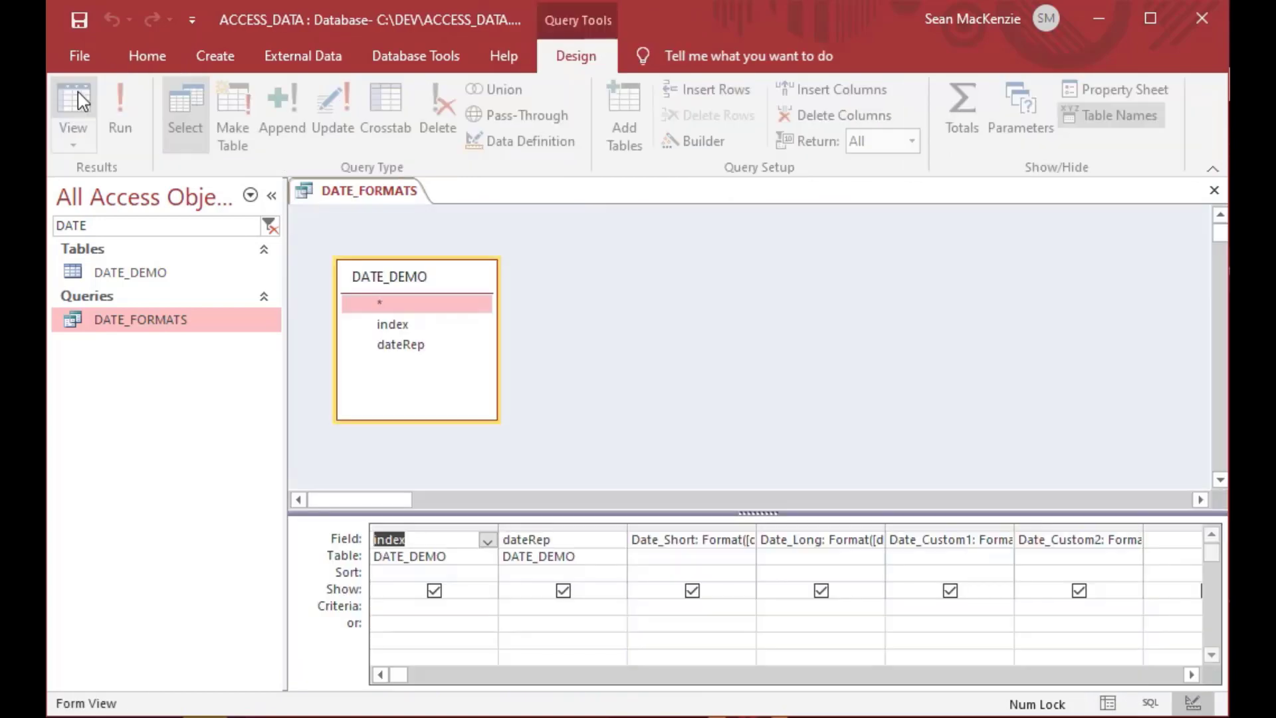
click(1192, 675)
click(1192, 674)
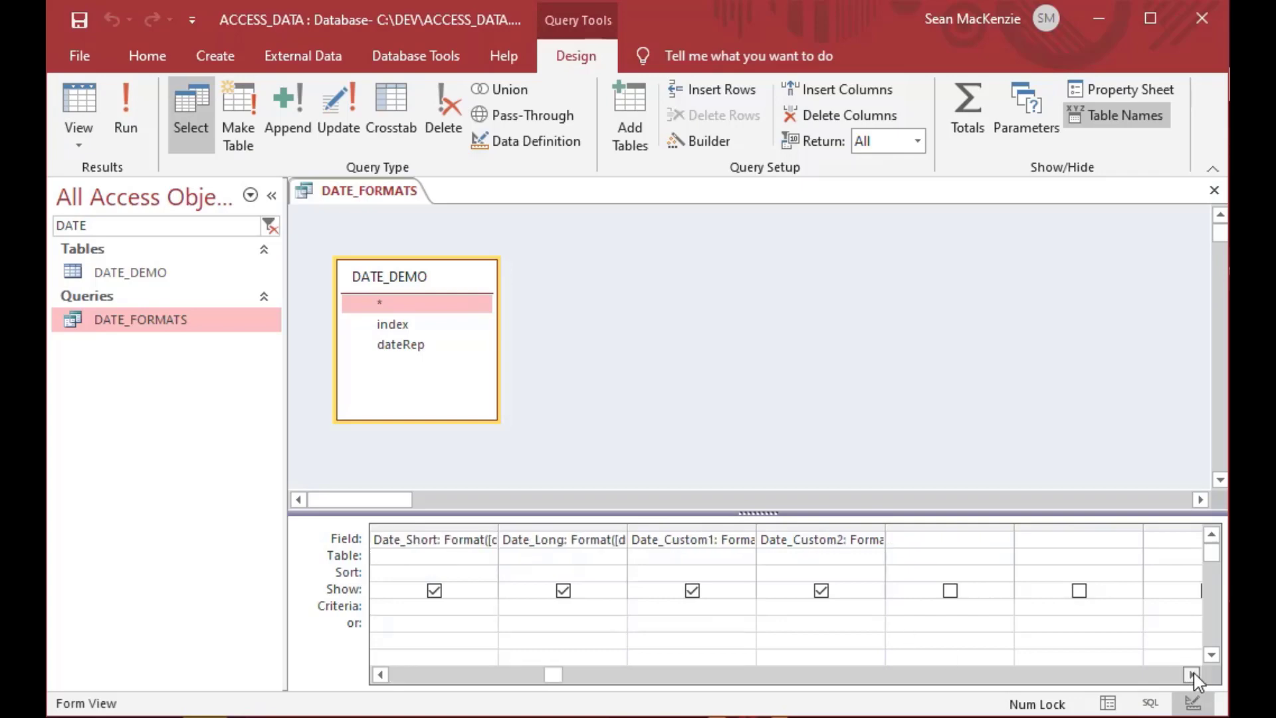
click(910, 540)
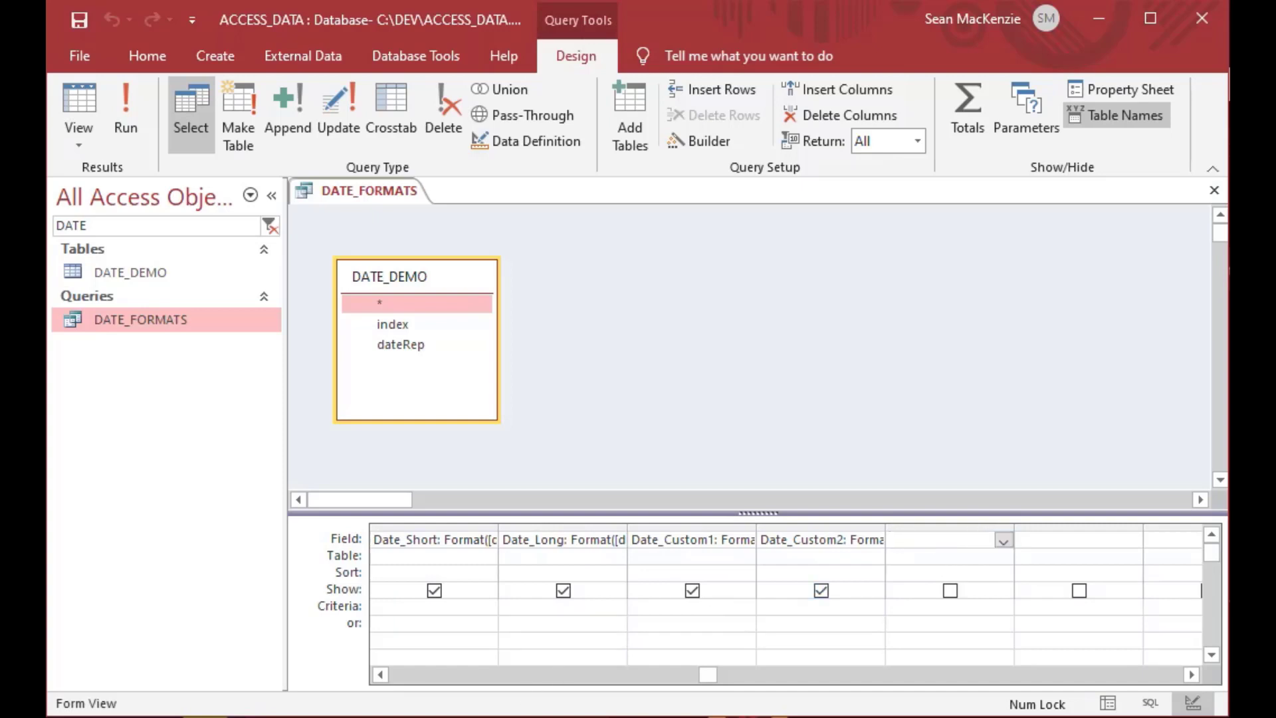
key(alt+c)
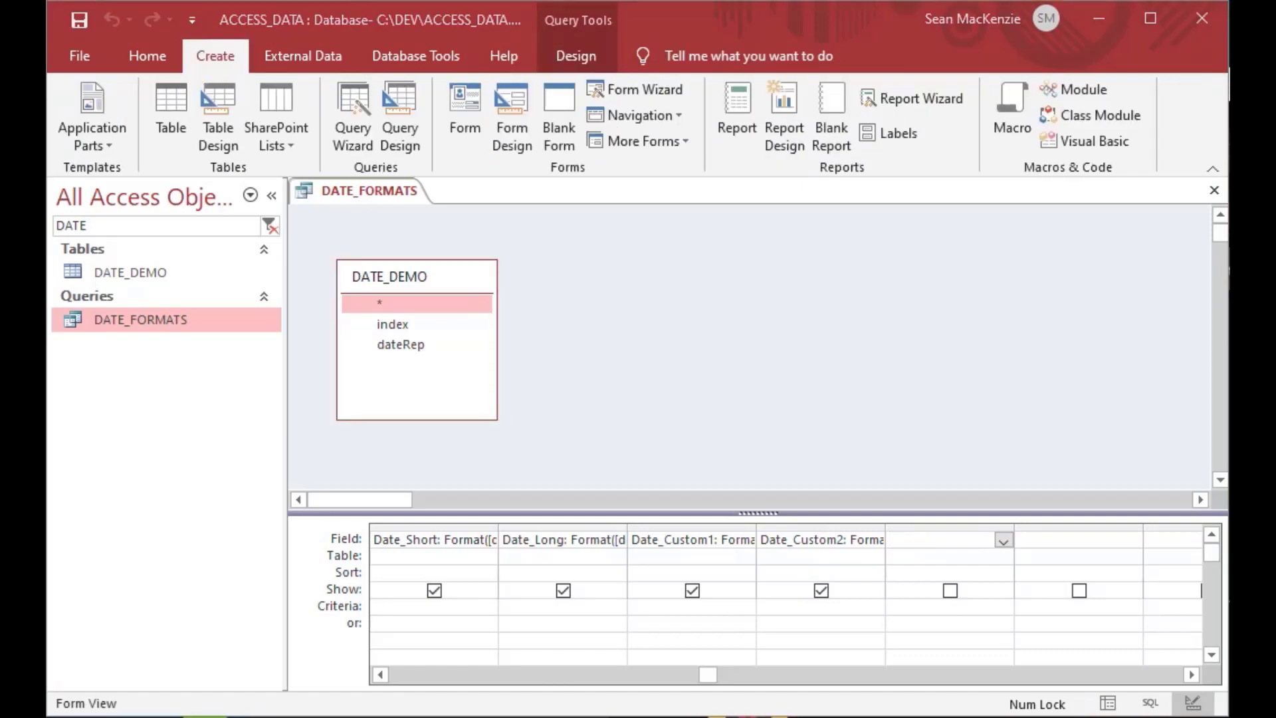
key(alt+F11)
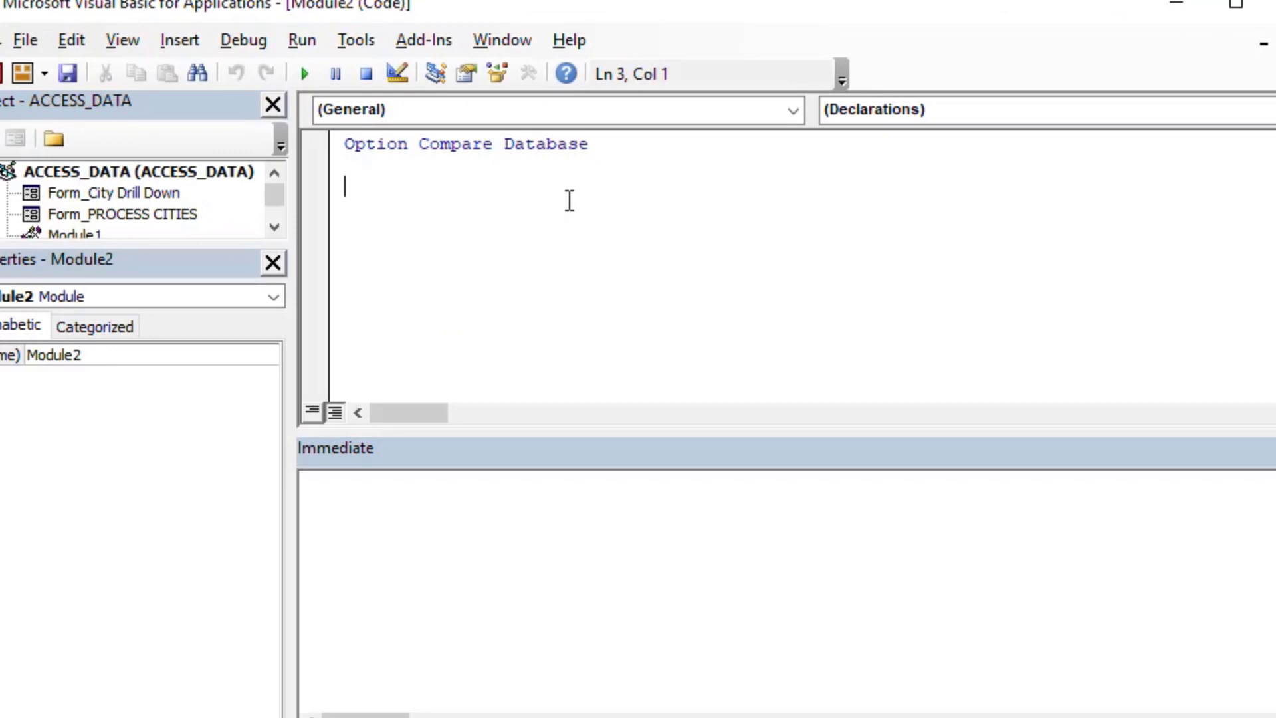
Step: Declare an empty procedure named ShowDates in the Module2 code
text(Sub ShowDate)
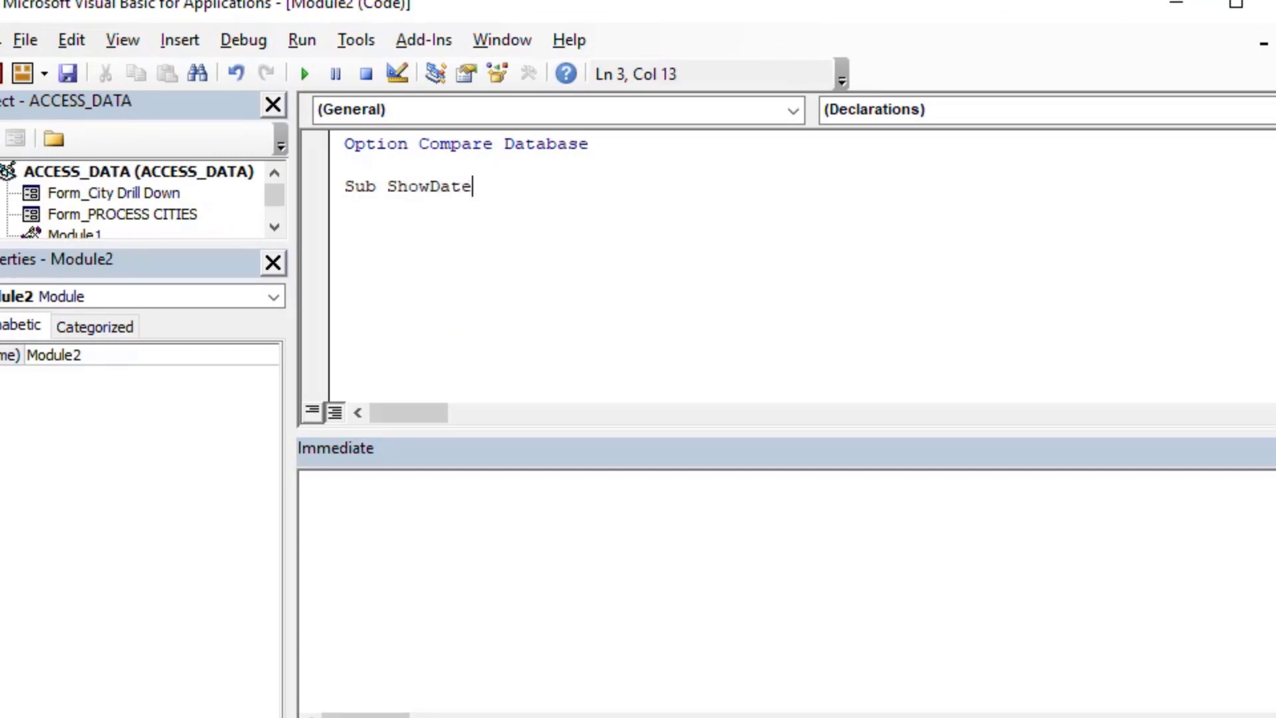
text(s()
key(Return)
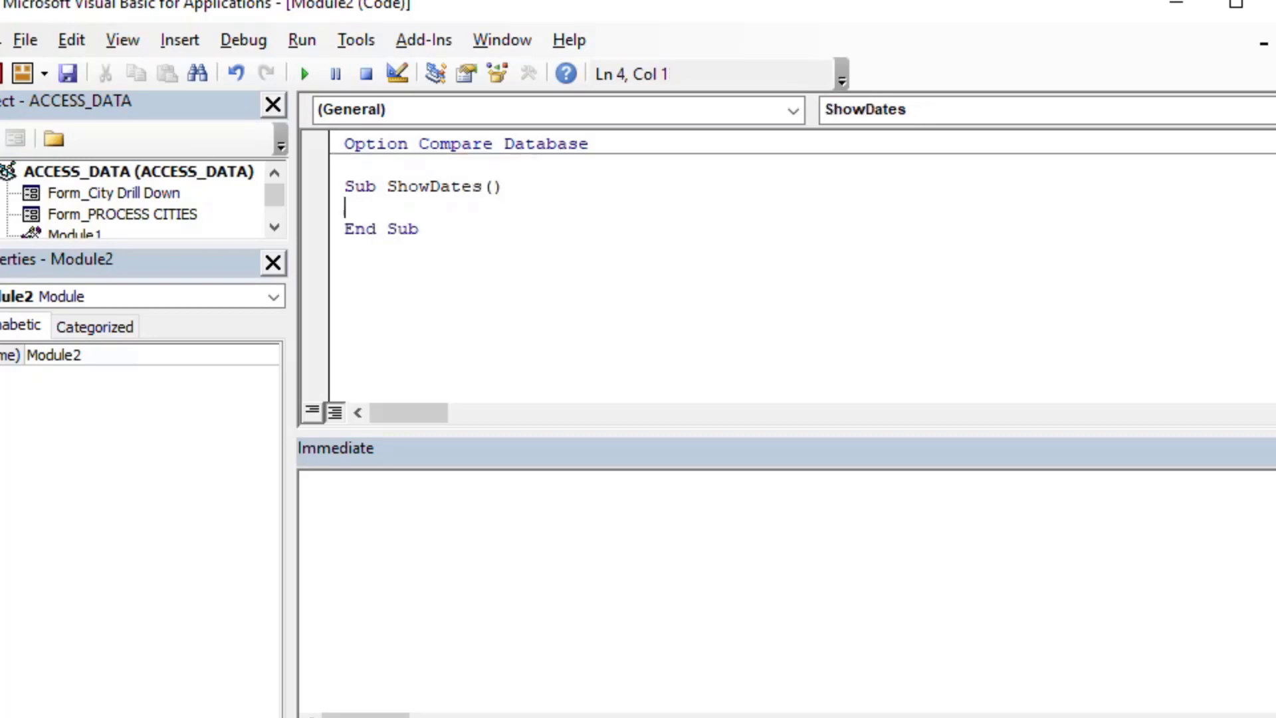
Step: Inside ShowDates, write the line Debug.Print Format("1/1/2020", "dd-mmm-yyyy")
key(Tab)
text(Debug.Print )
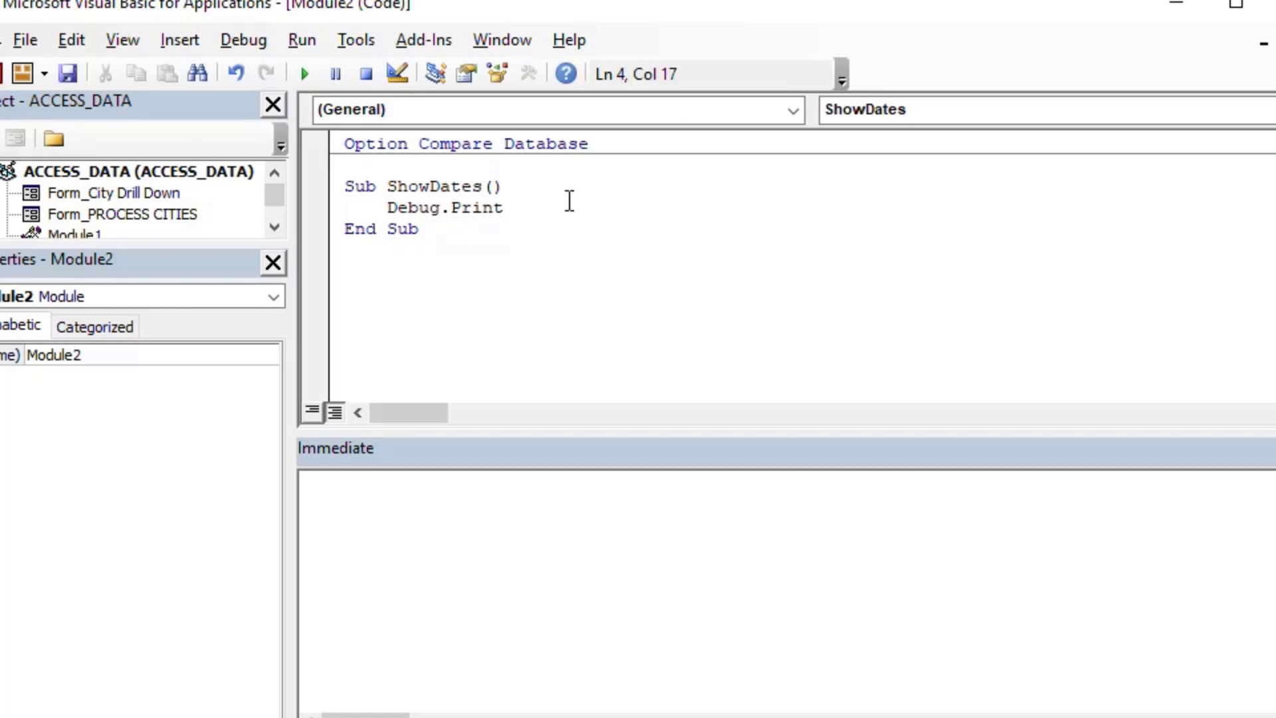
text(Format()
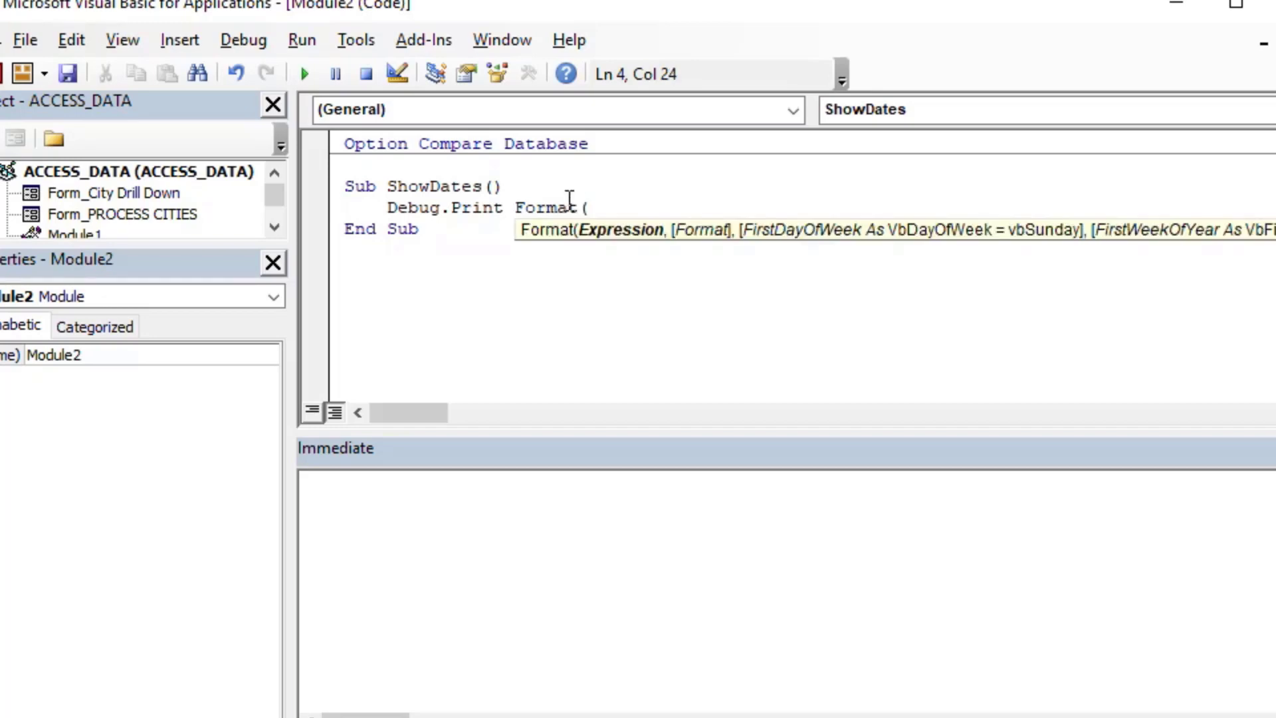
text("1/1/2020)
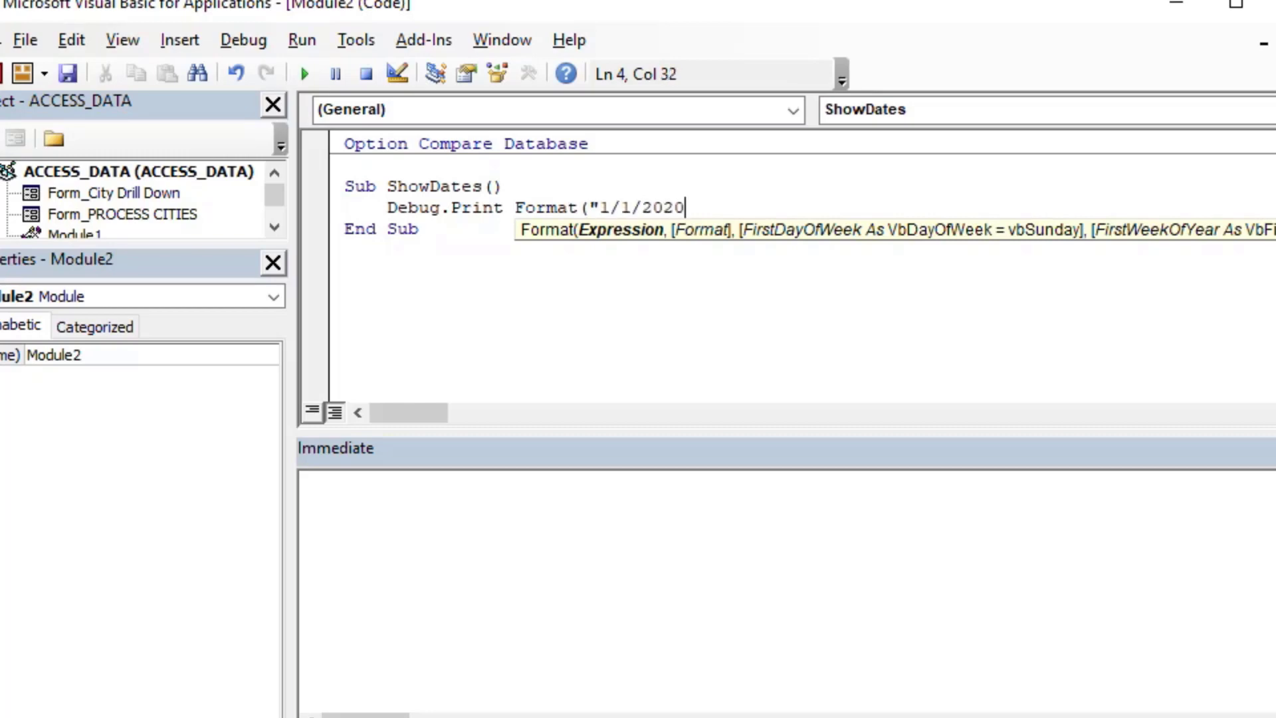
text(", )
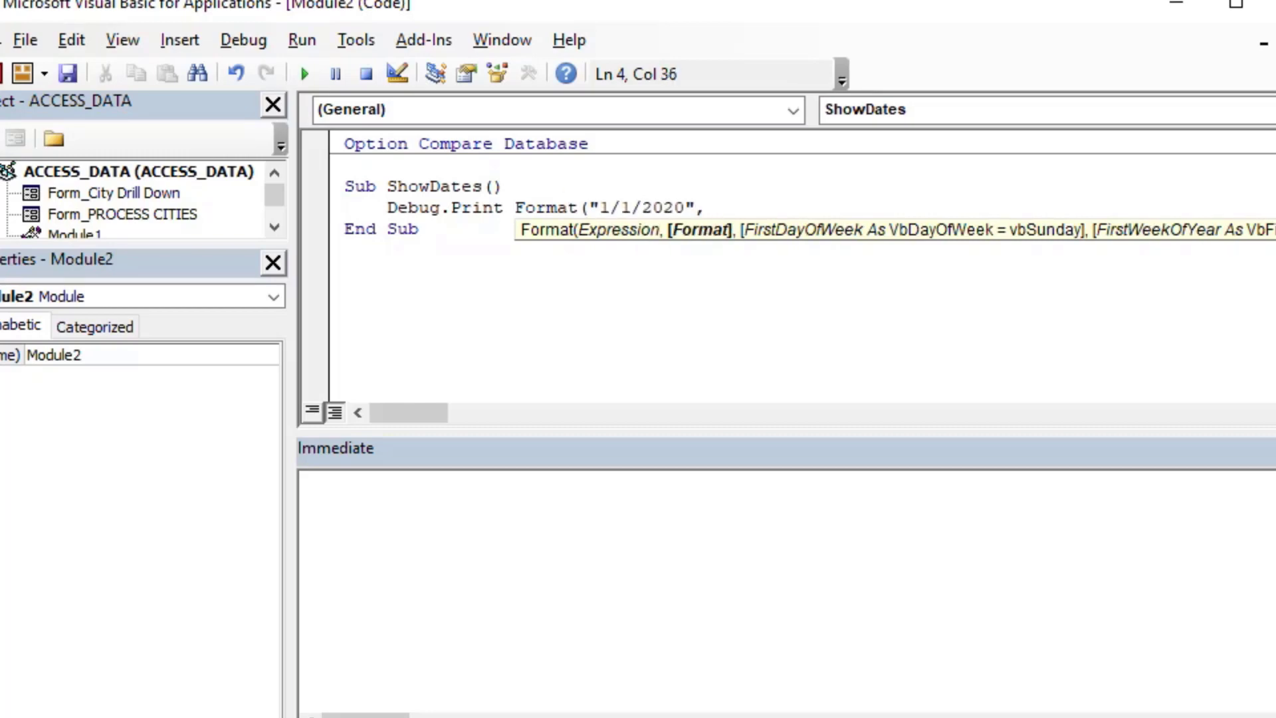
text("dd-mmm)
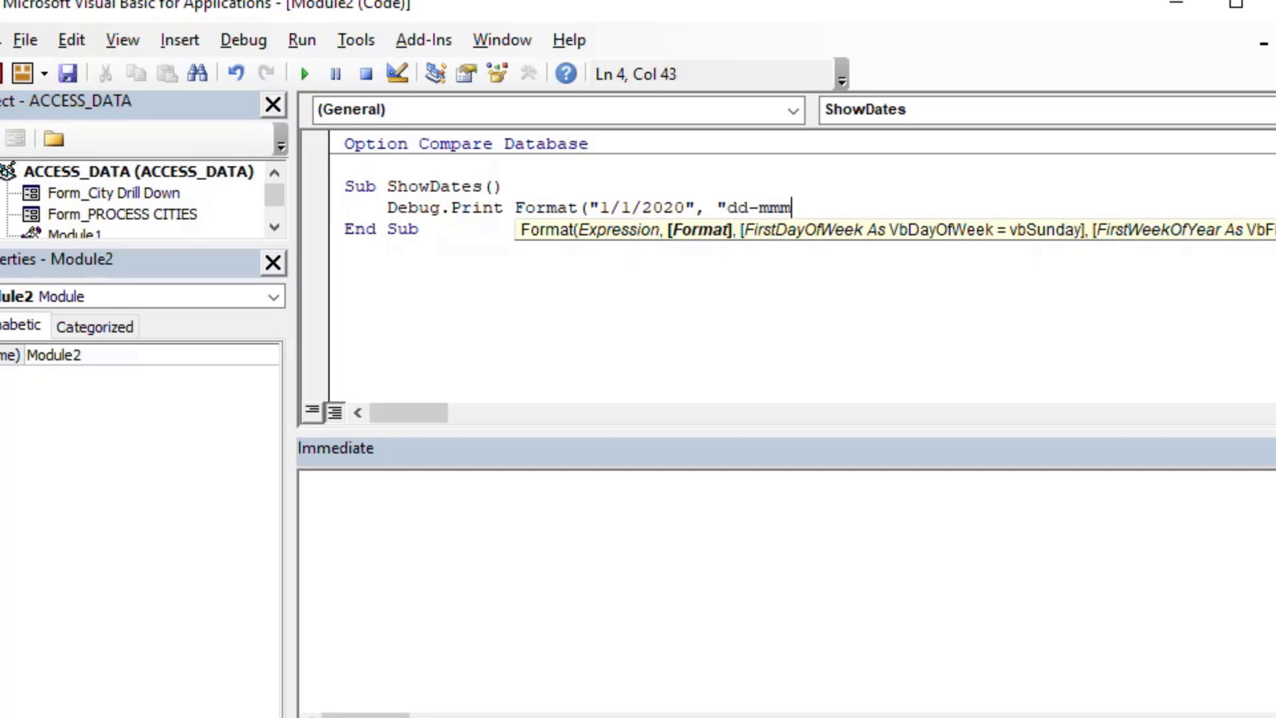
text(-yyyy"))
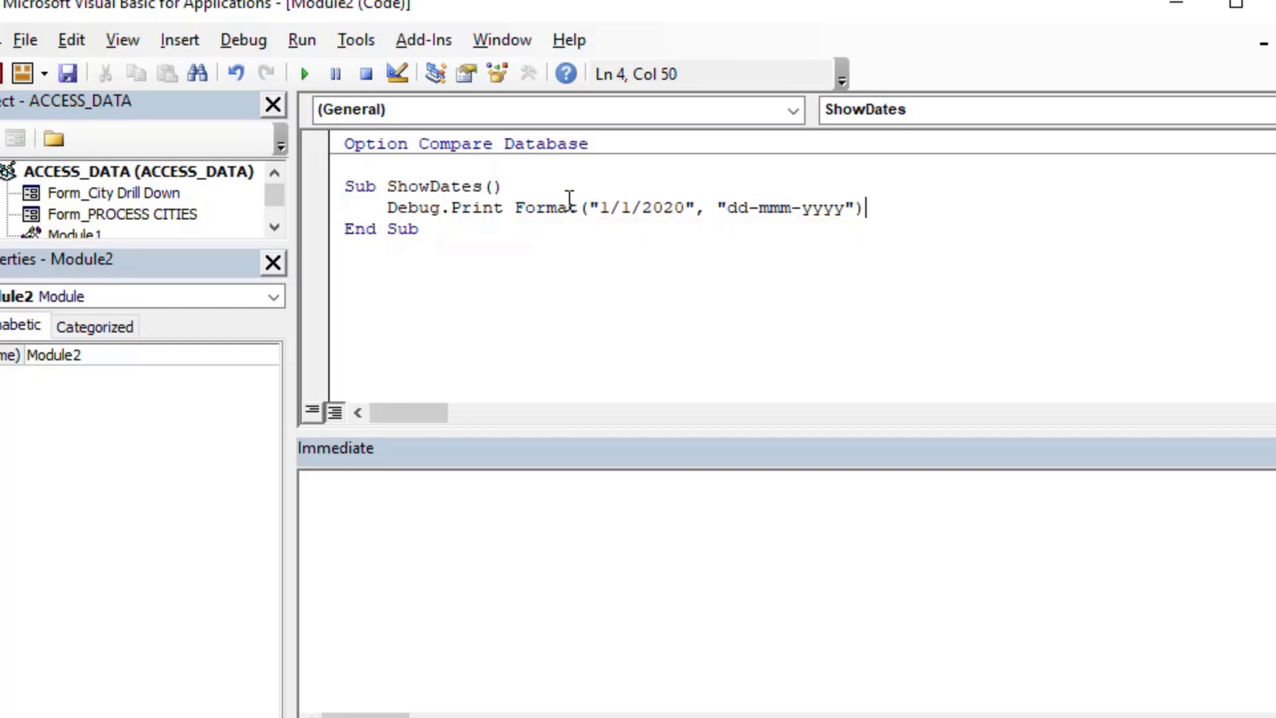
Step: Save the changes to the module, keeping the name Module2, and to the DATE_FORMATS query
key(ctrl+s)
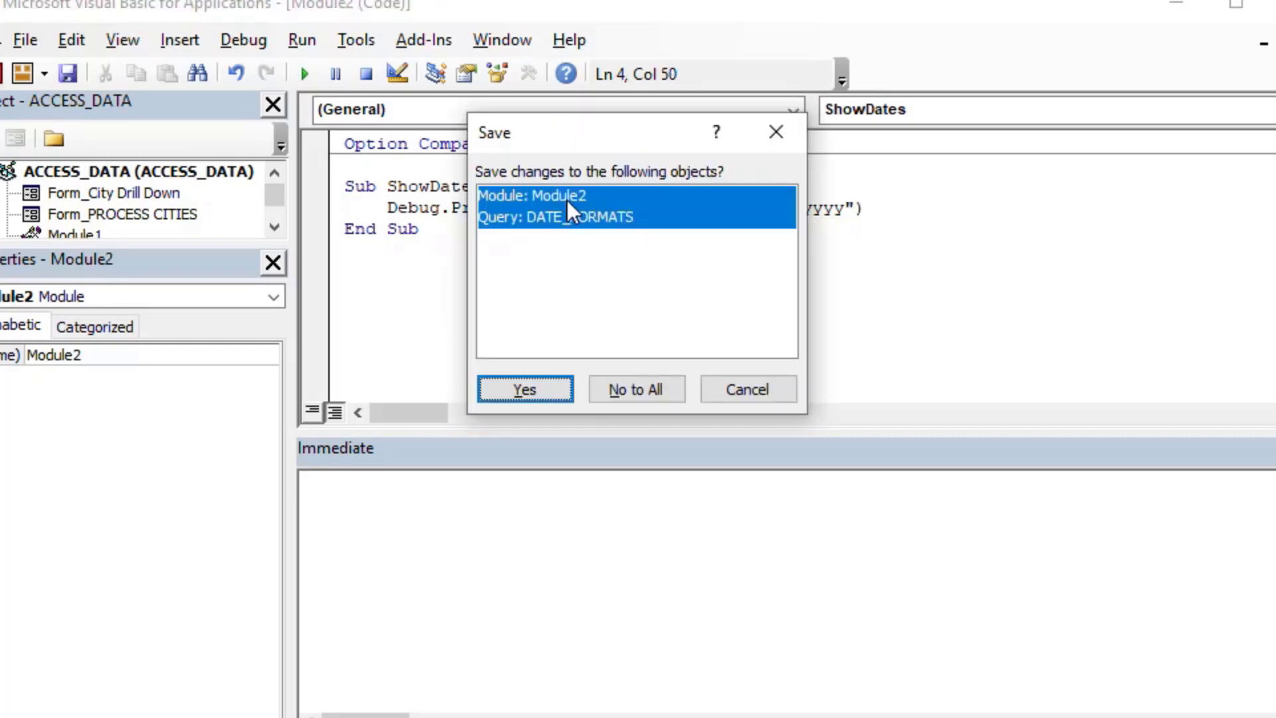
key(Return)
key(Return)
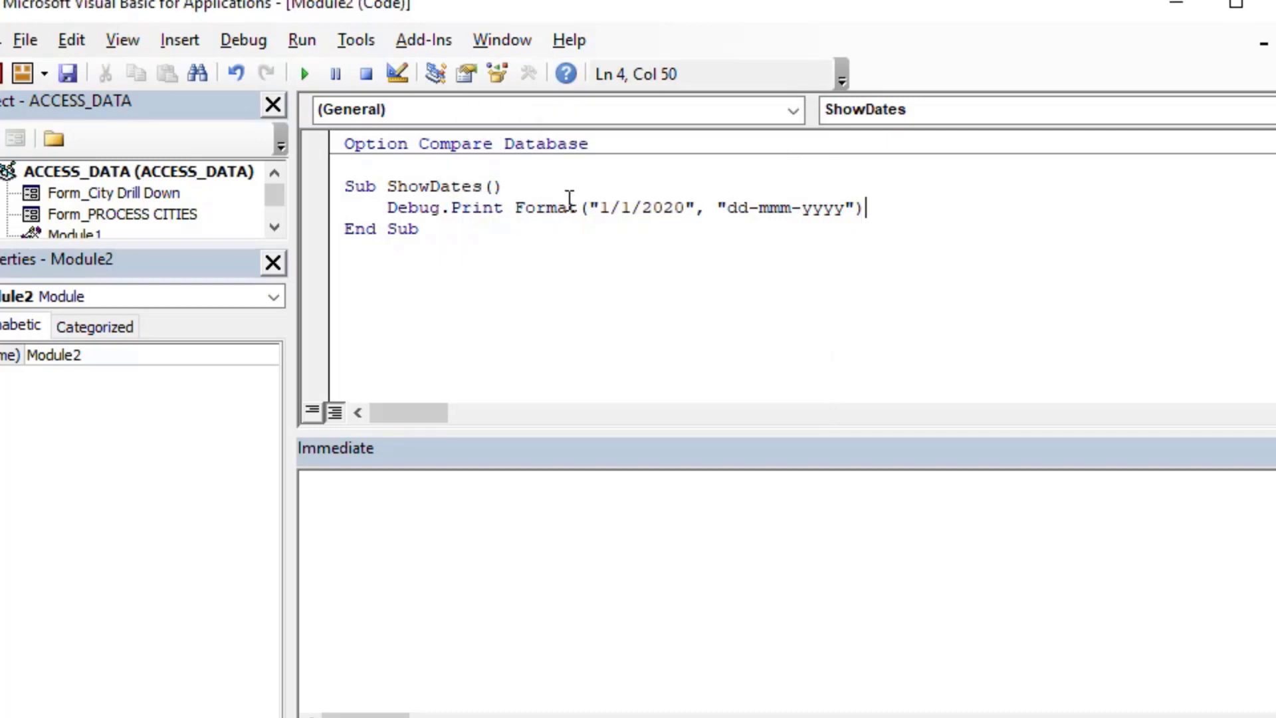
Step: Run the ShowDates procedure and examine the formatted date printed in the Immediate window
click(305, 74)
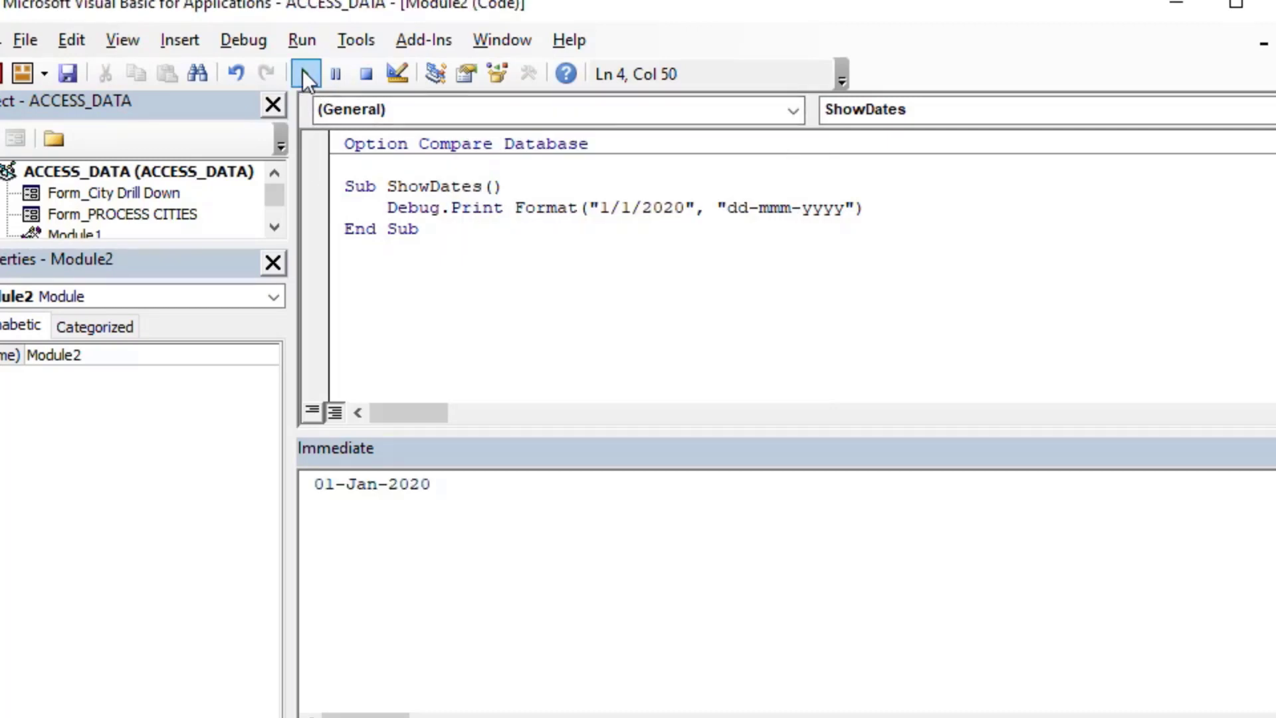
click(439, 484)
drag(439, 484, 313, 484)
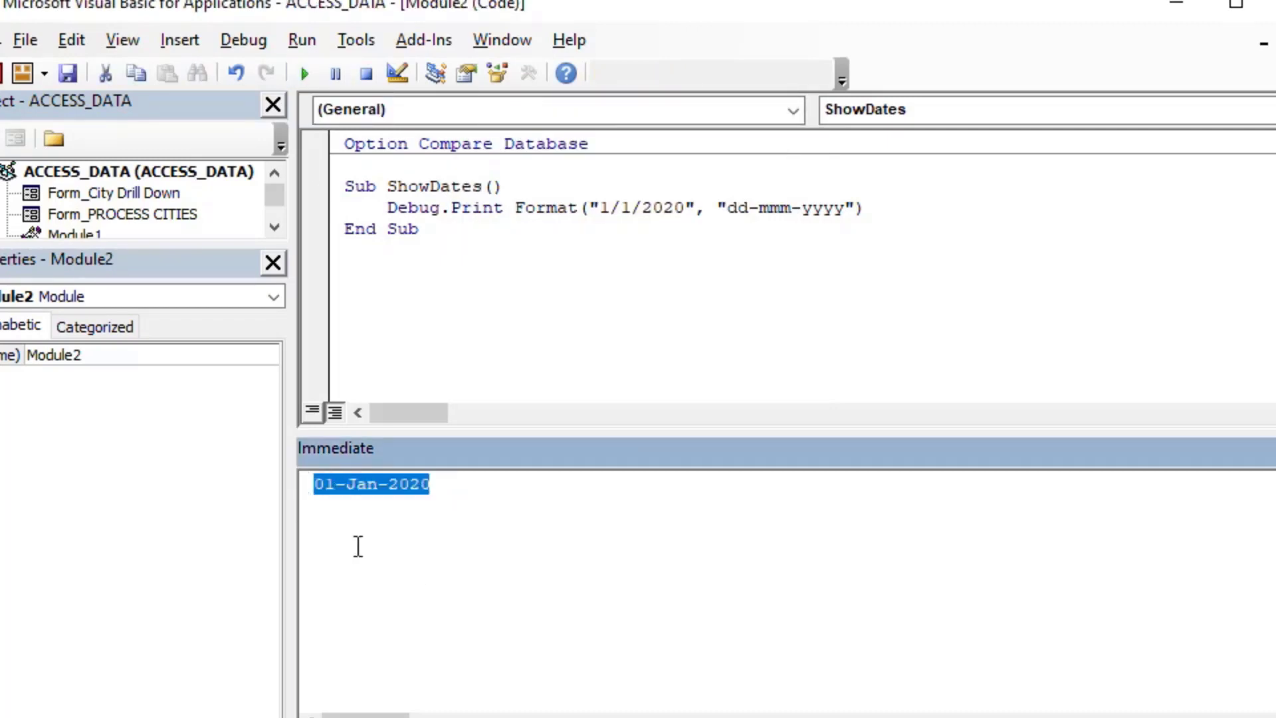
Step: Extend the format string in the Debug.Print line to "dd-mmm-yyyy HH:nn"
click(941, 212)
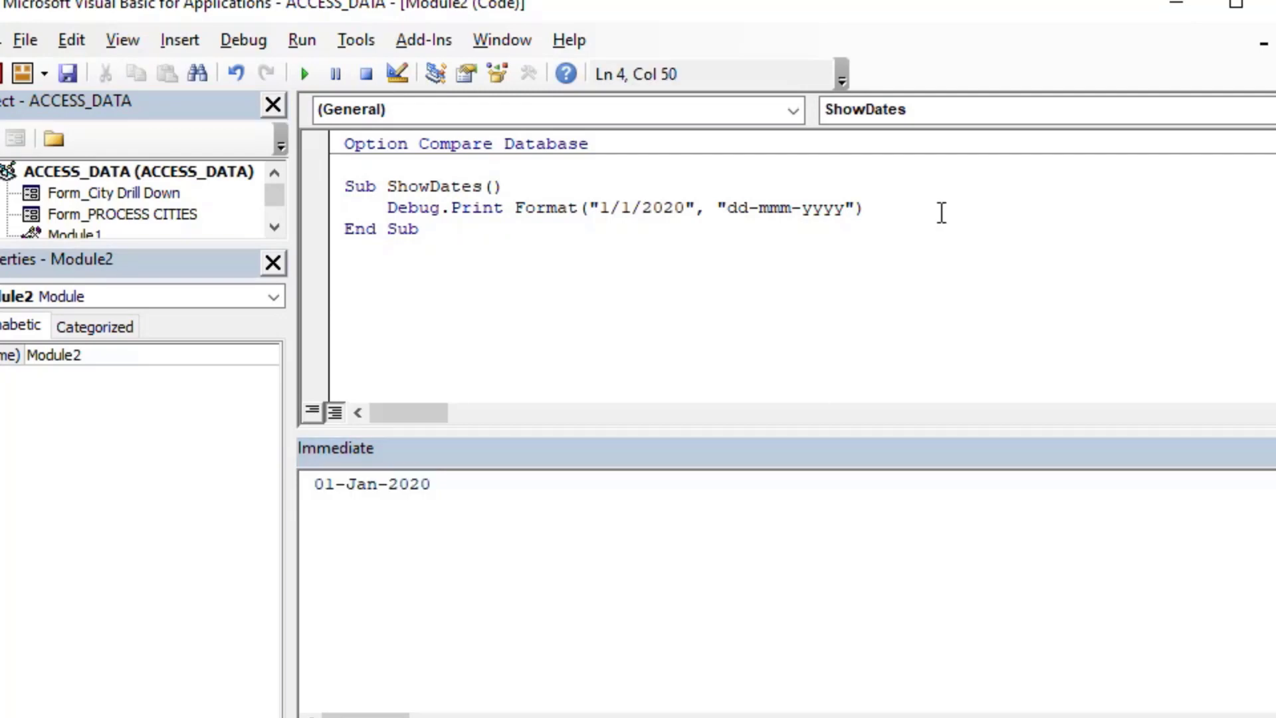
key(Left)
key(Left)
text(HH:nn)
key(BackSpace)
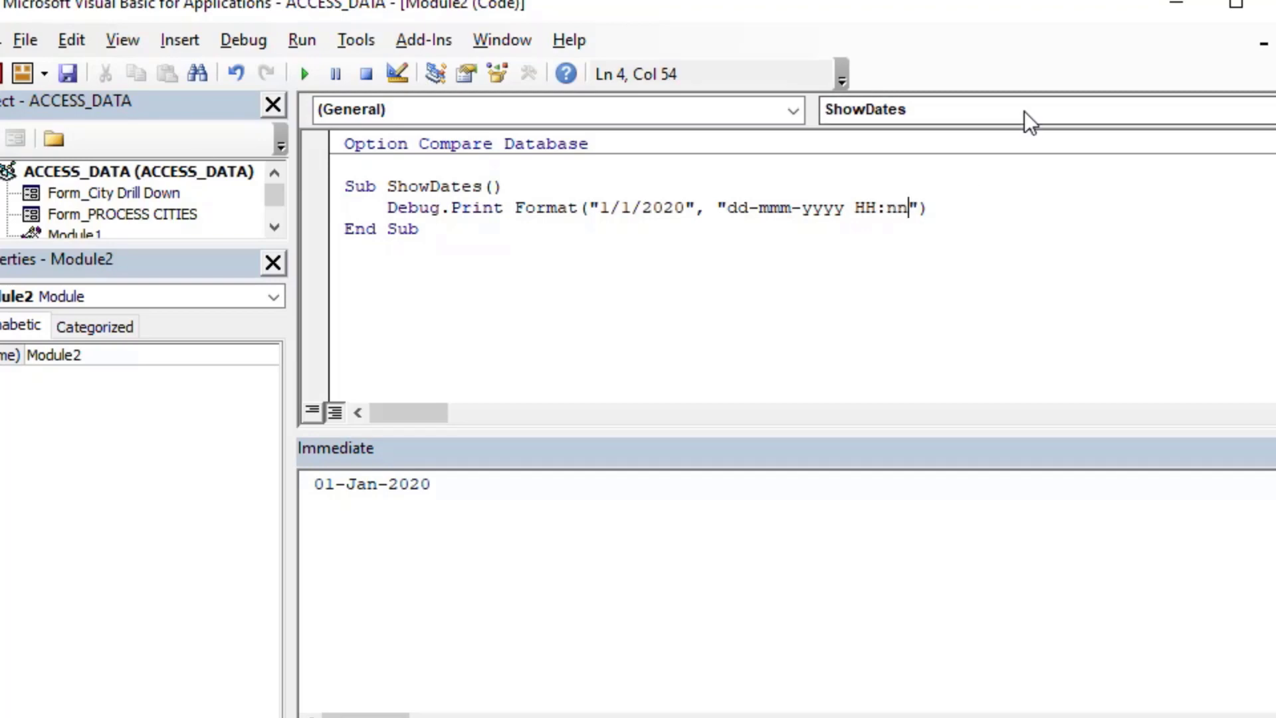
Step: Run the ShowDates procedure to print the date with the hours-and-minutes format
click(632, 208)
click(305, 74)
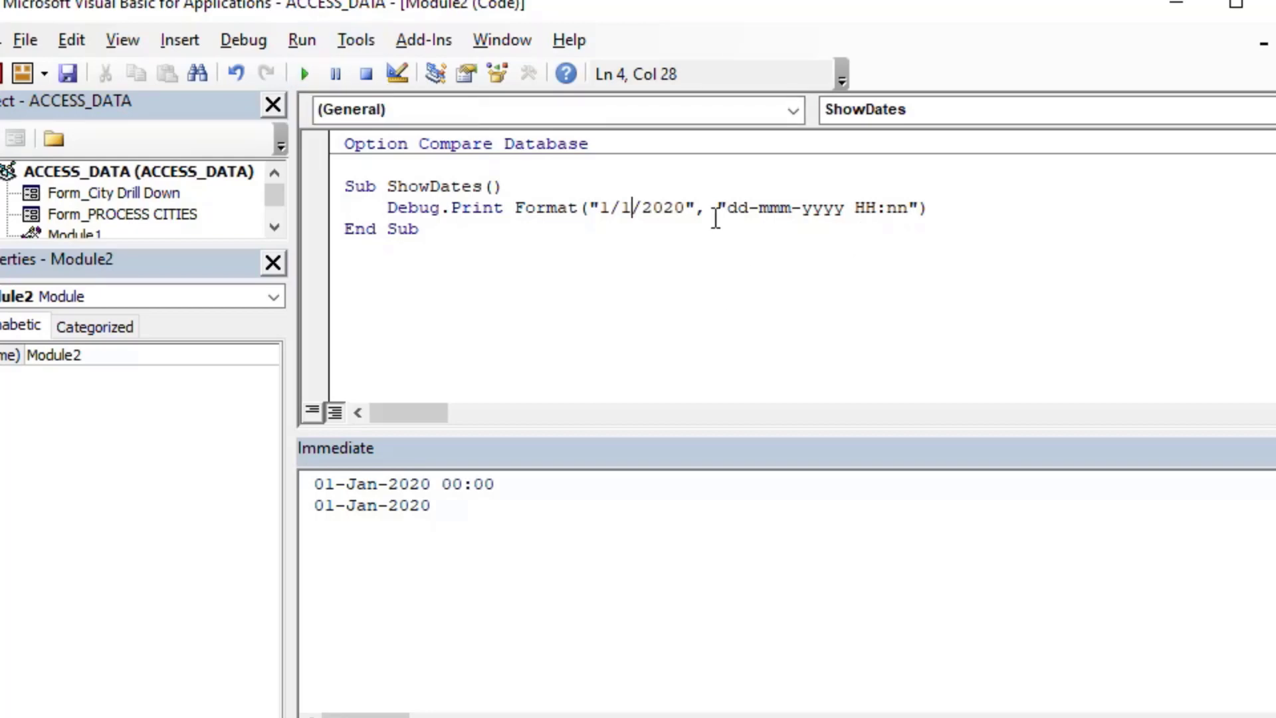
Step: Add the time 14:20 after 1/1/2020 in the Format expression and run ShowDates again
click(687, 209)
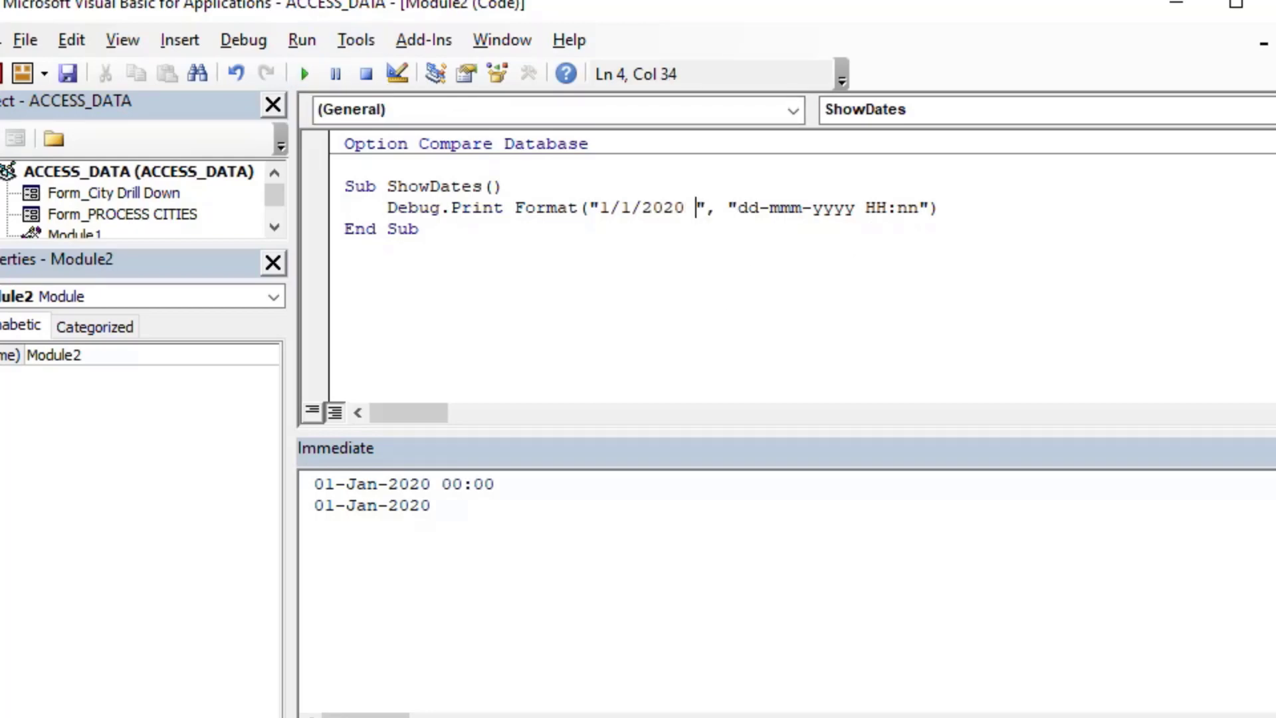
text(14:)
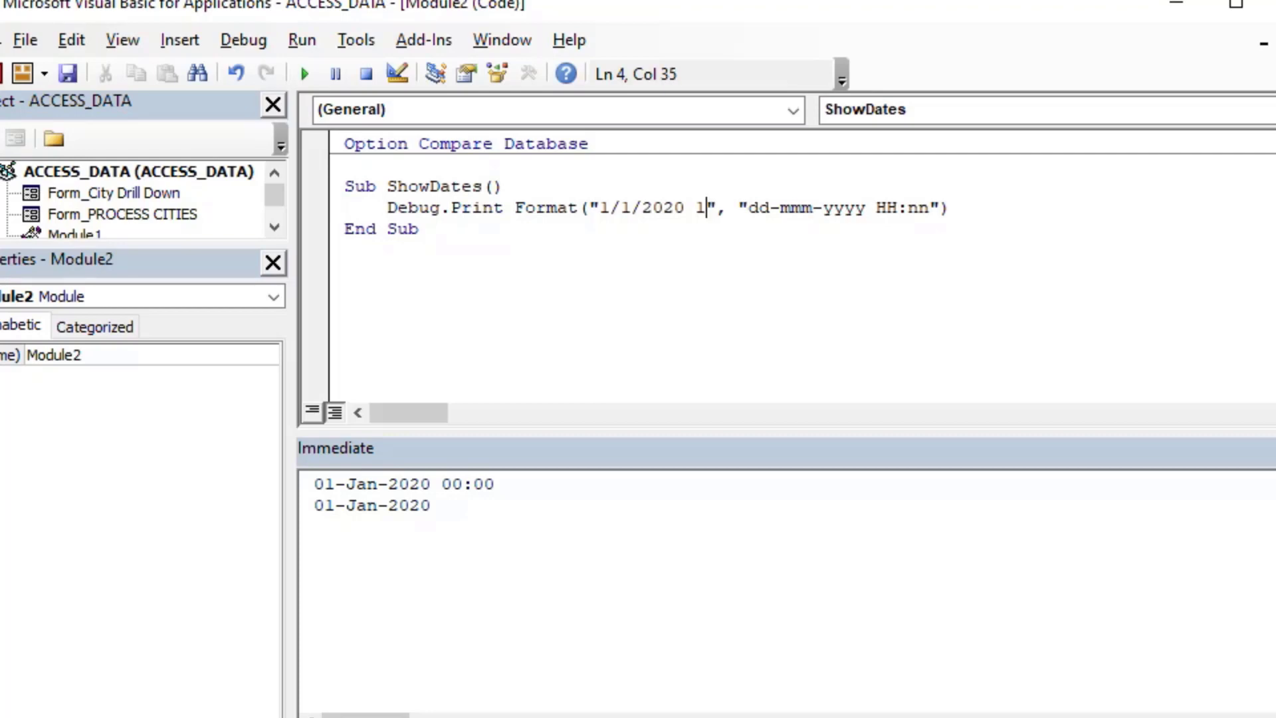
text(20)
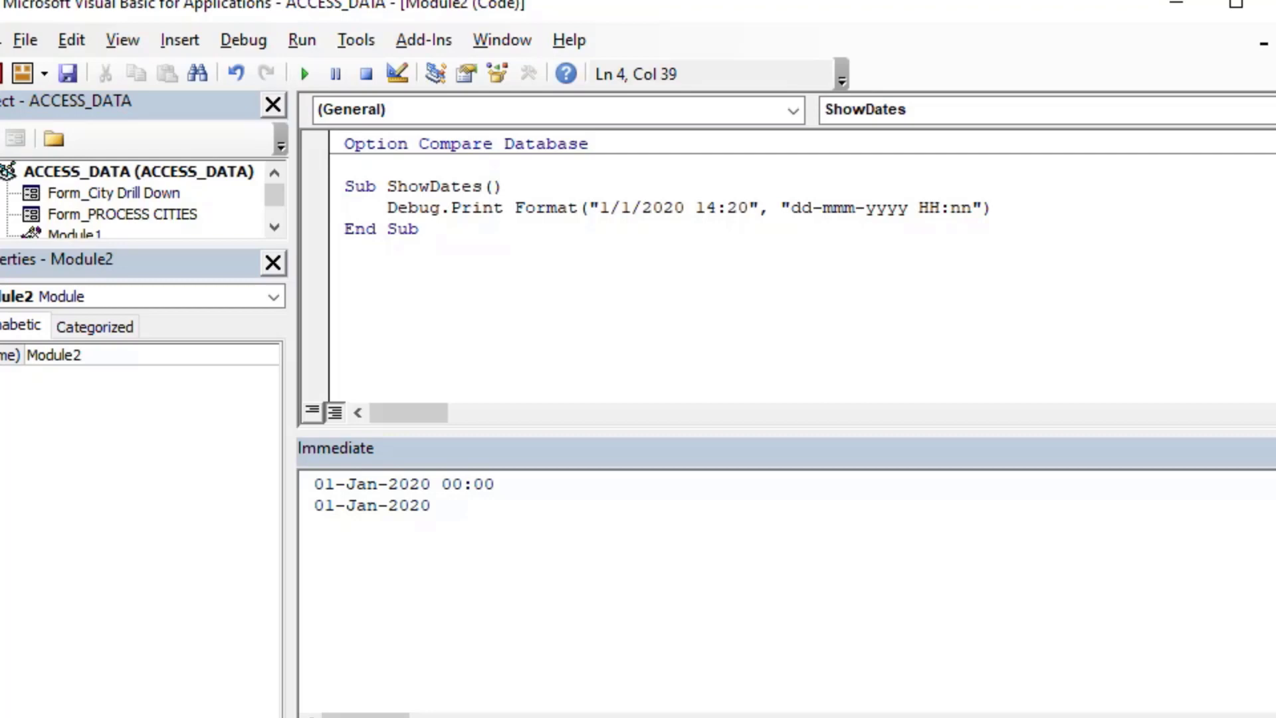
click(500, 224)
click(300, 73)
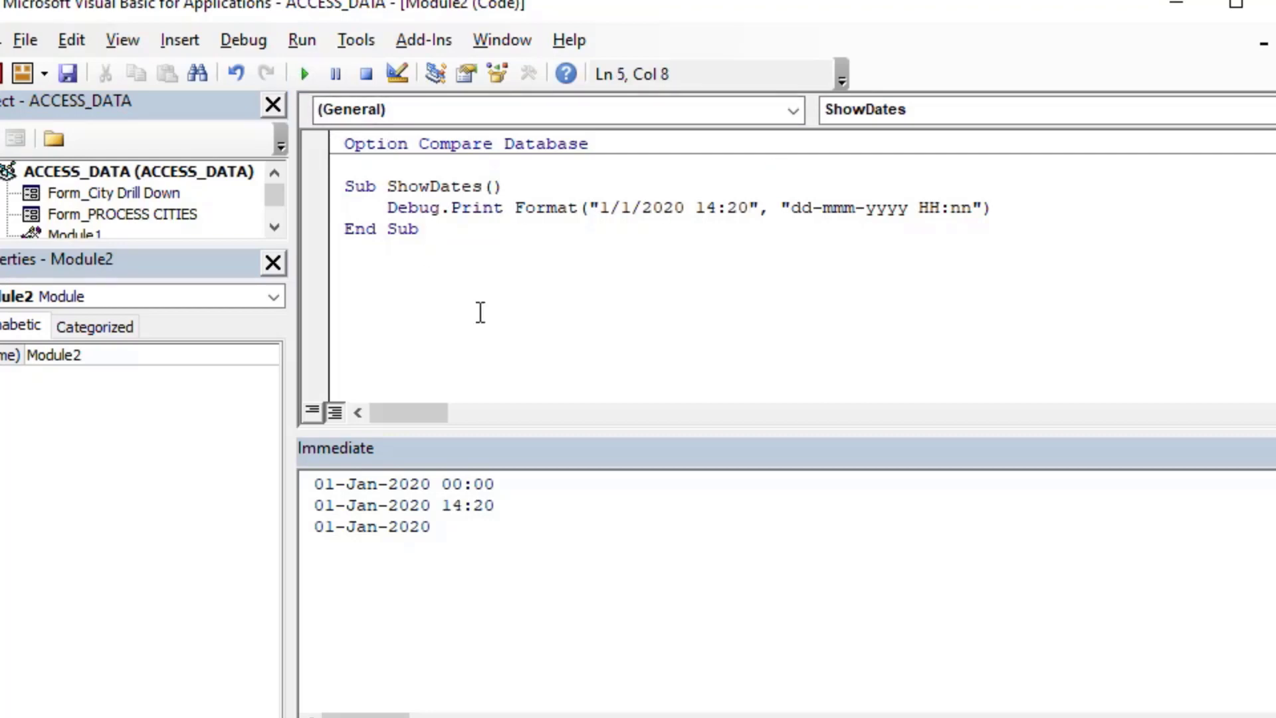
Step: Clear all earlier output from the Immediate window and rerun the ShowDates procedure
drag(433, 530, 265, 504)
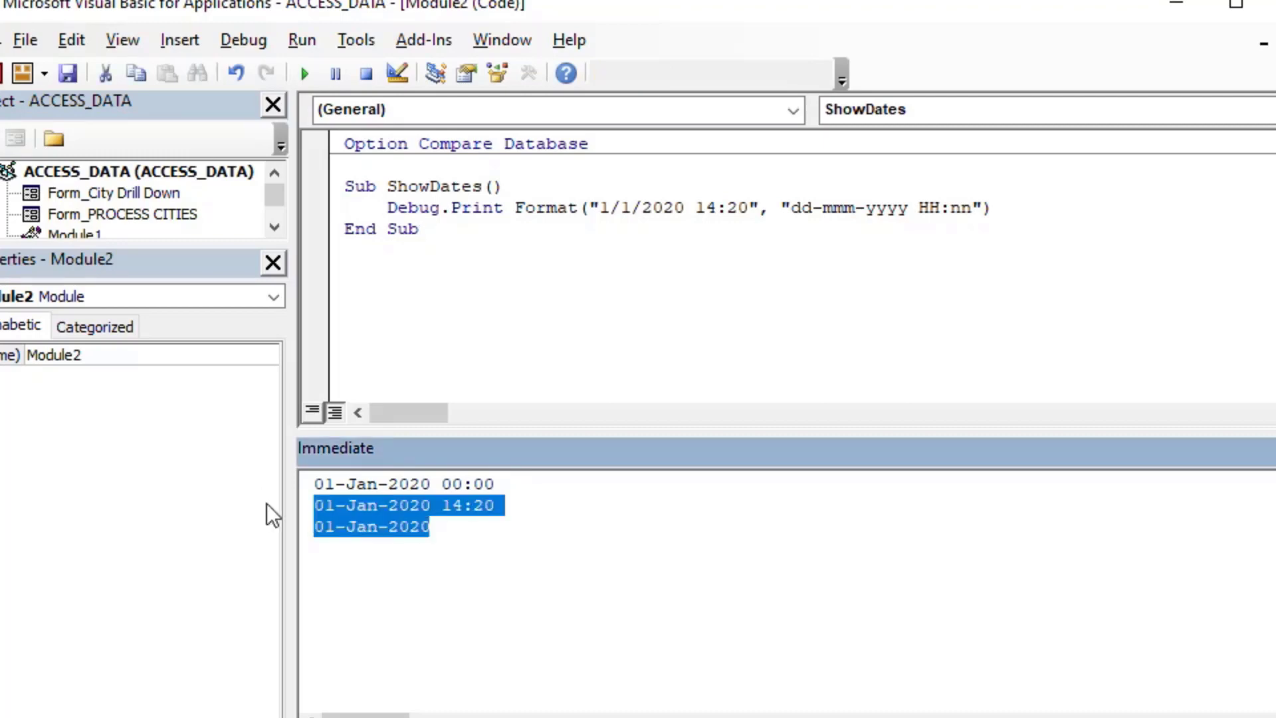
click(470, 570)
key(ctrl+a)
key(Delete)
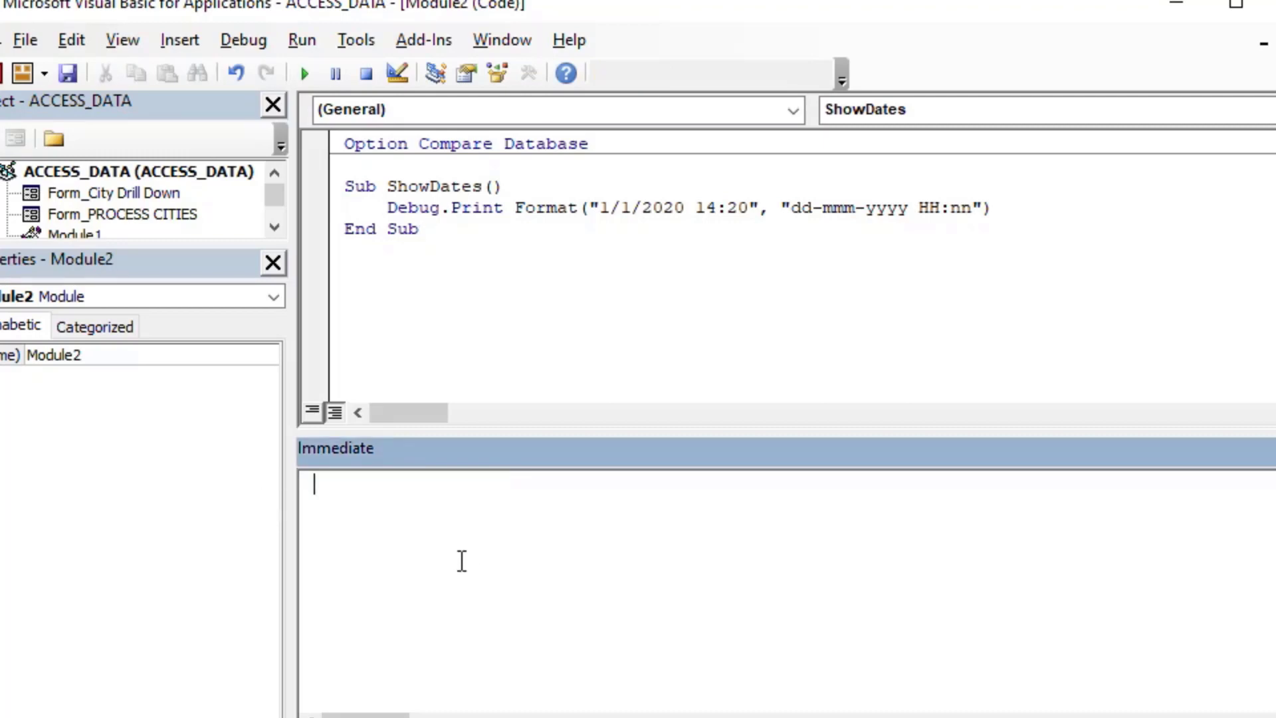
click(495, 208)
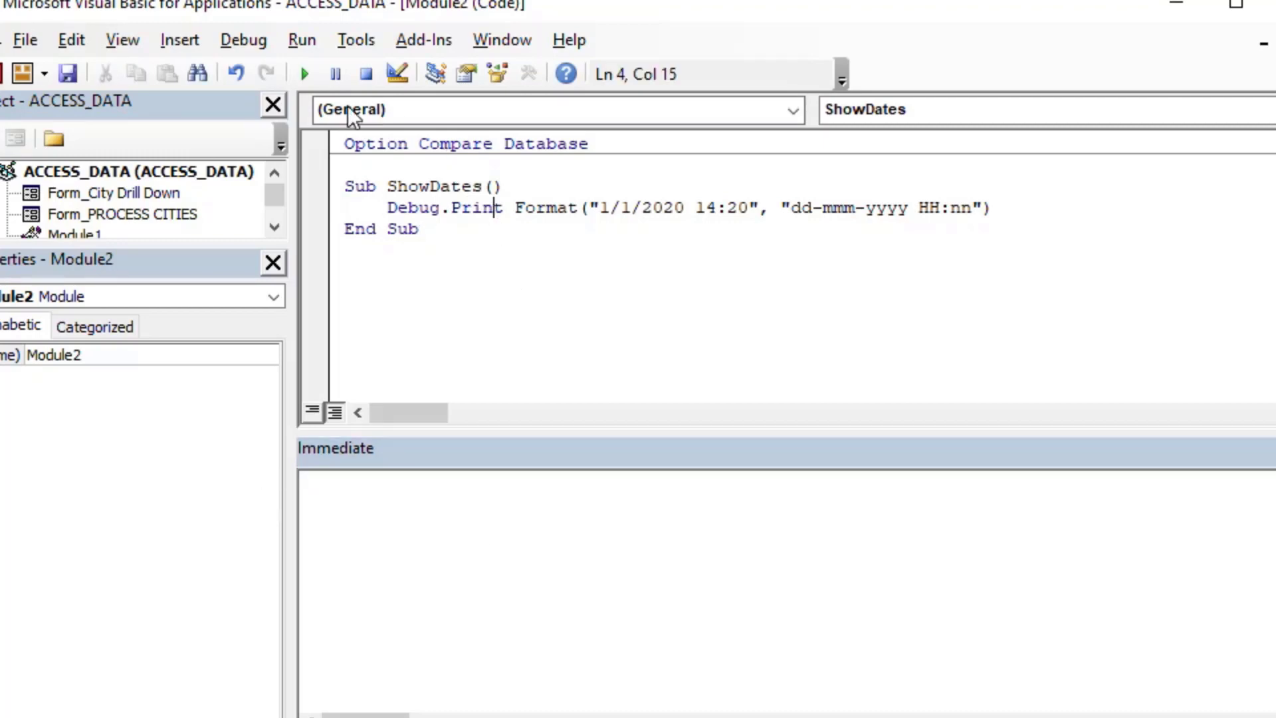
click(305, 74)
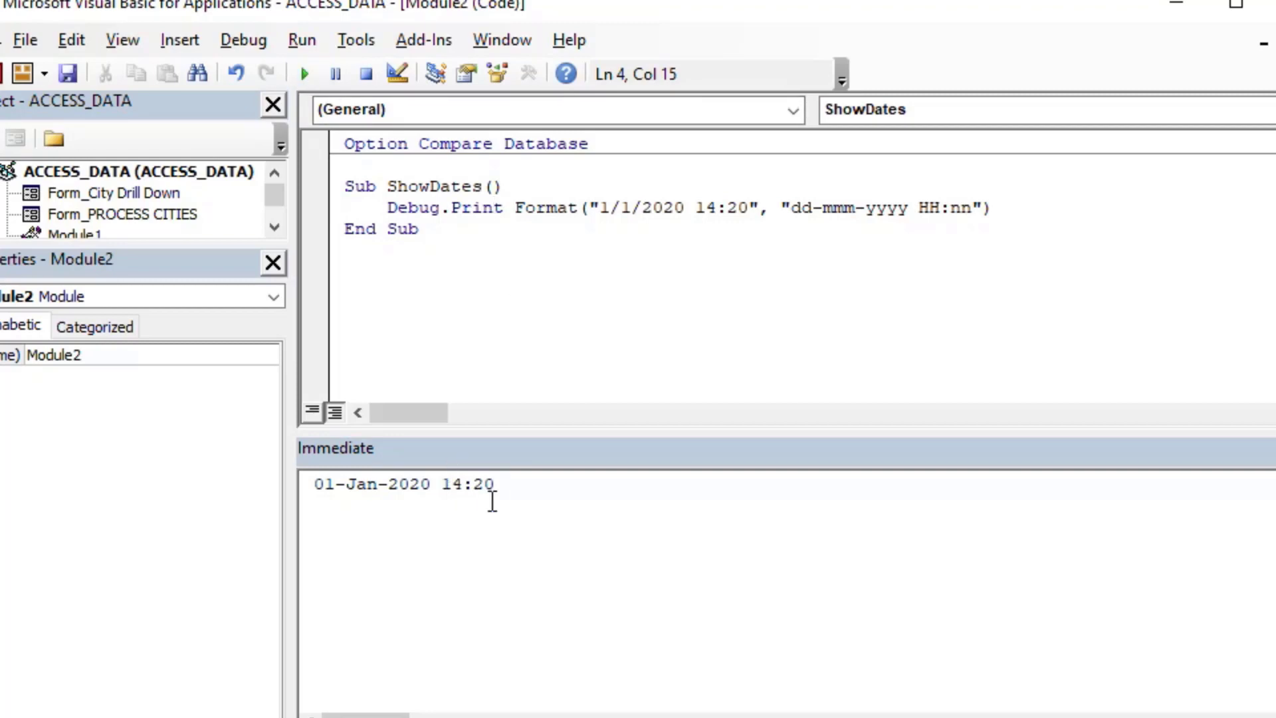
Step: Change the format string to "dd-mmm-yyyy hh:nn AM/PM" for a 12-hour clock and run ShowDates
click(986, 214)
click(943, 208)
key(BackSpace)
key(BackSpace)
text(hh)
key(Right)
key(Right)
key(Right)
text(AM/P)
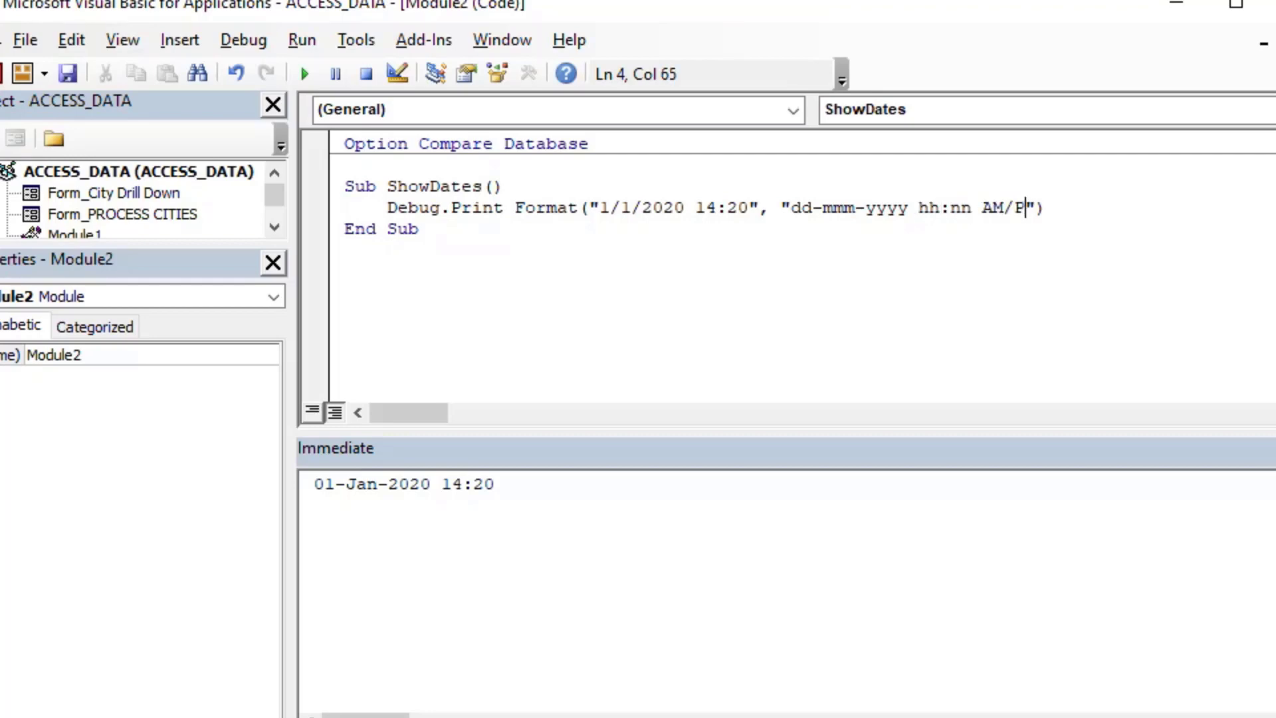
text(M)
click(307, 73)
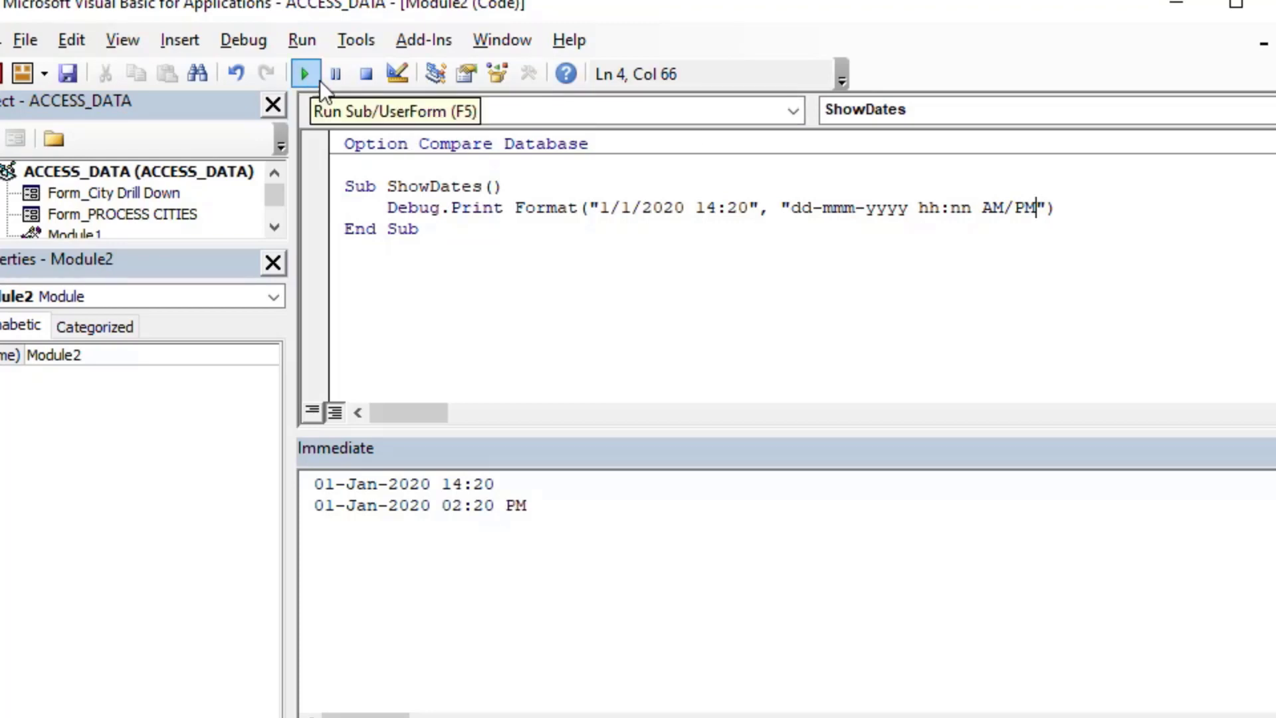
Step: Shorten the hour code in the format string from hh to h and run ShowDates
click(931, 207)
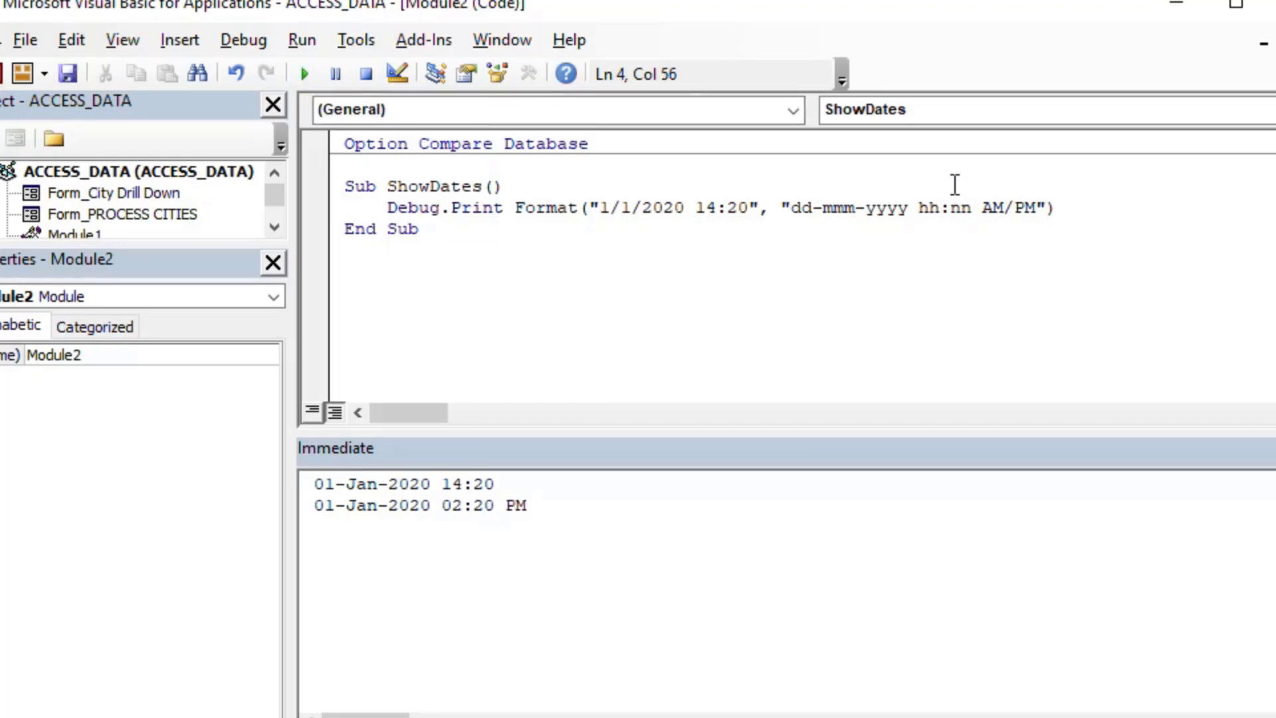
key(BackSpace)
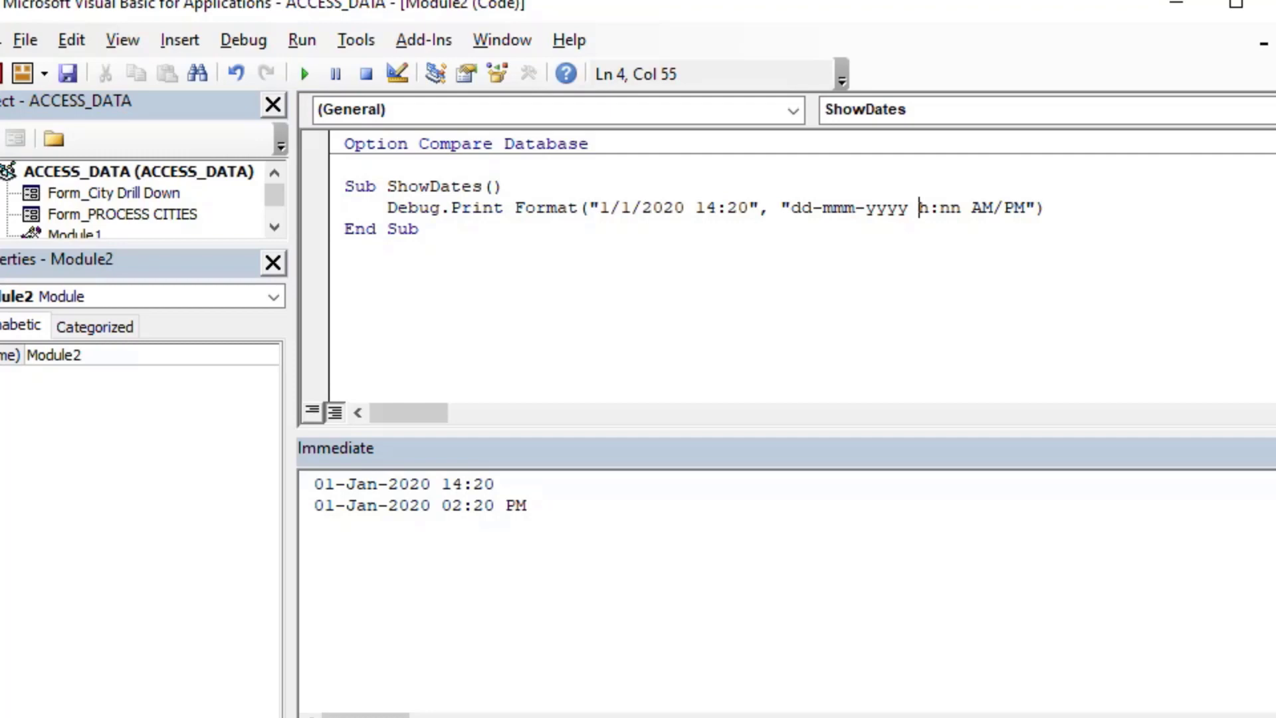
click(305, 74)
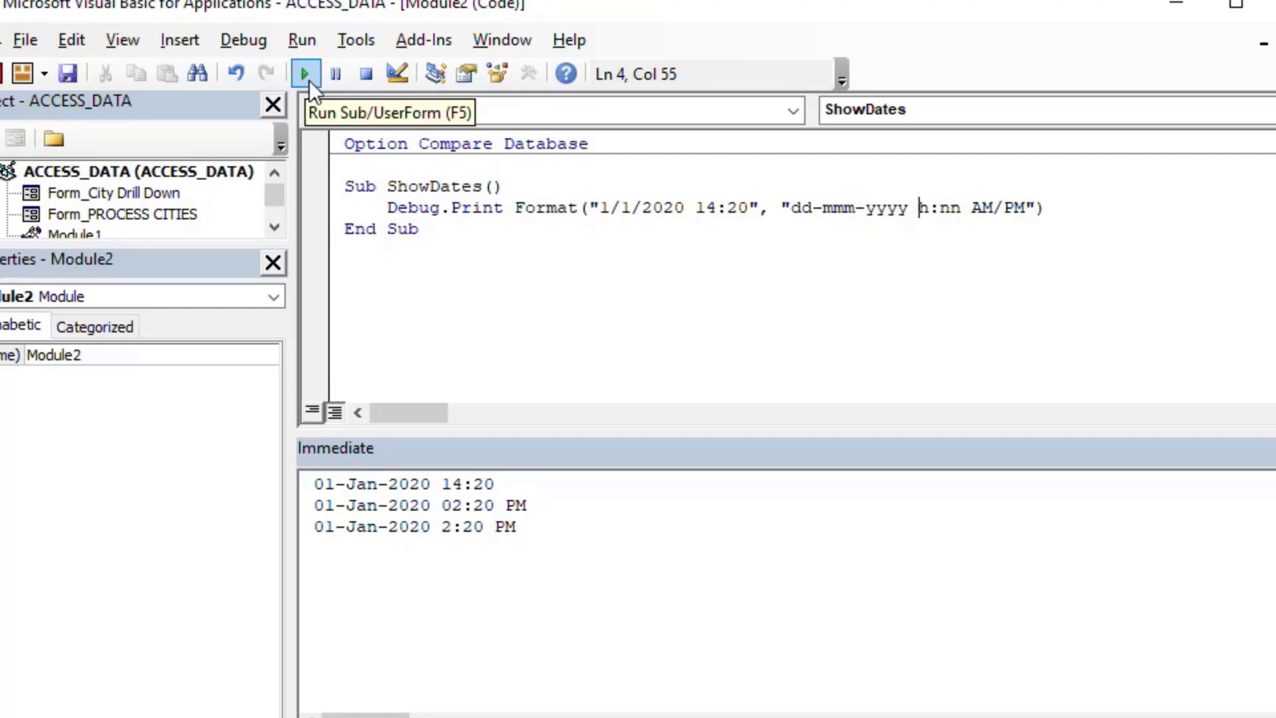
Step: Set the time in the date literal to 12:20 and run ShowDates
click(706, 208)
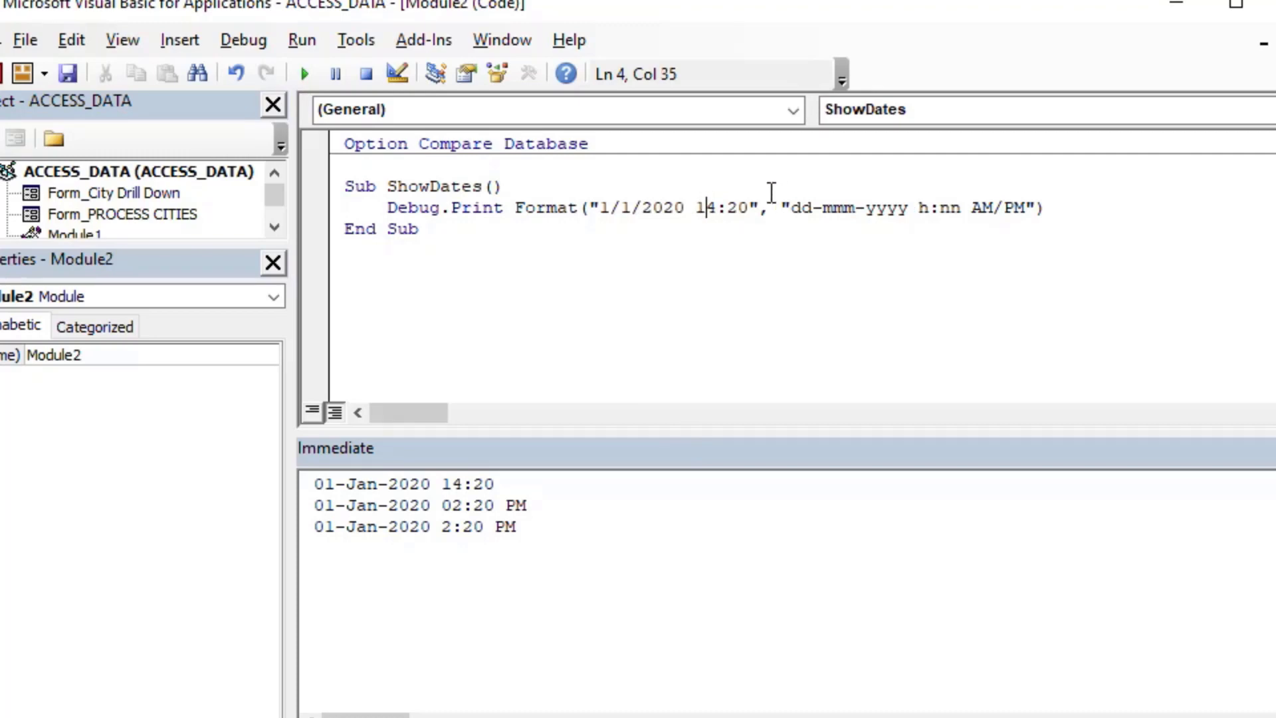
key(Delete)
text(2)
click(305, 74)
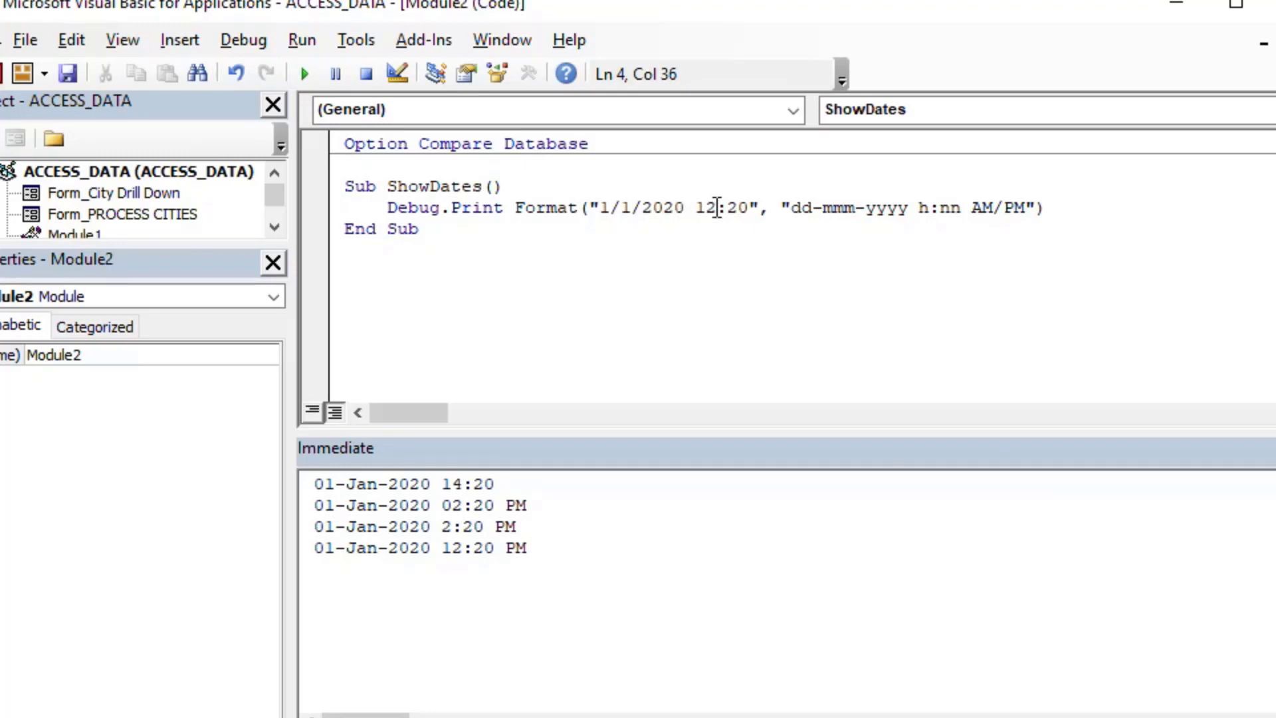
Step: Set the time in the date literal to 8:20 and run ShowDates to print a morning time
key(BackSpace)
key(BackSpace)
key(BackSpace)
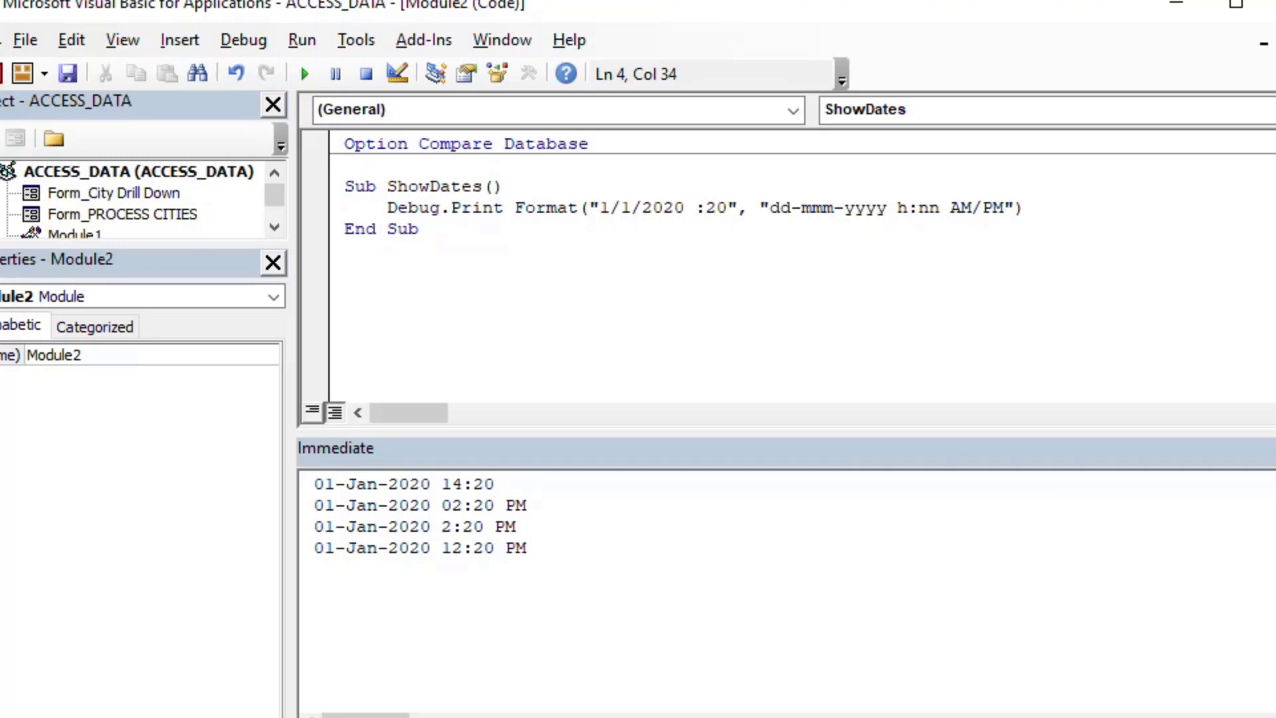
text(8)
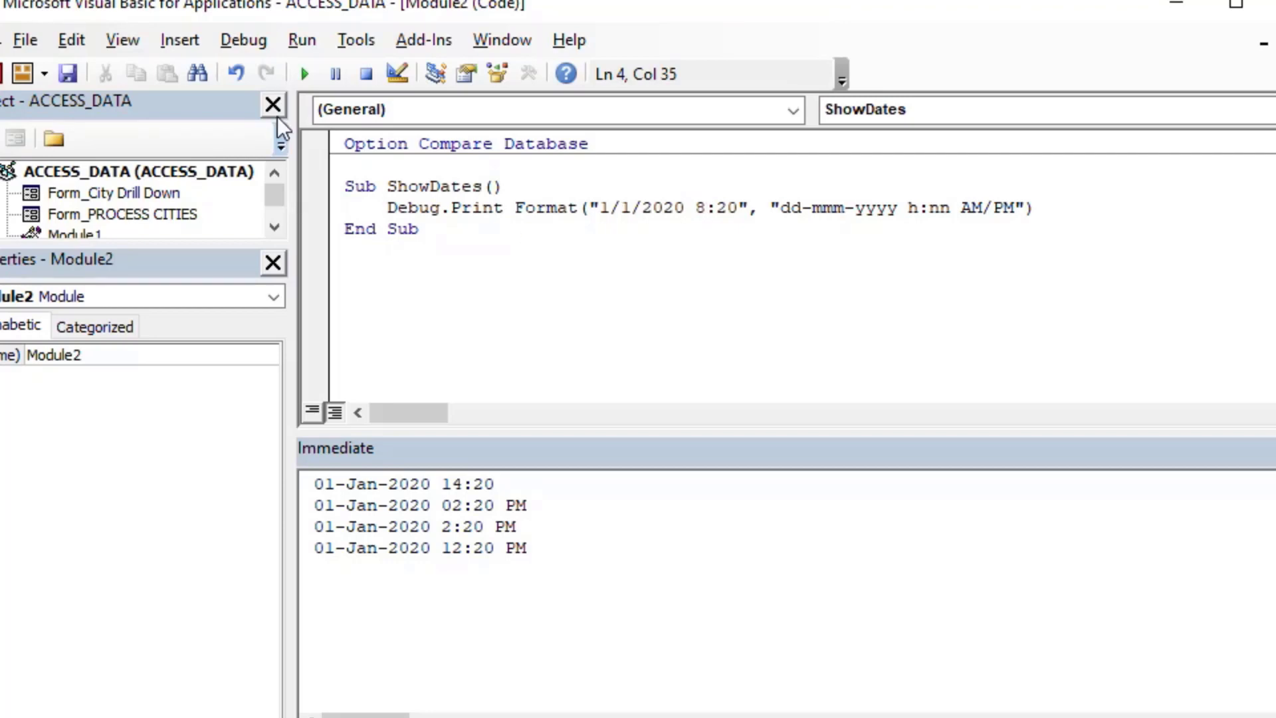
click(302, 73)
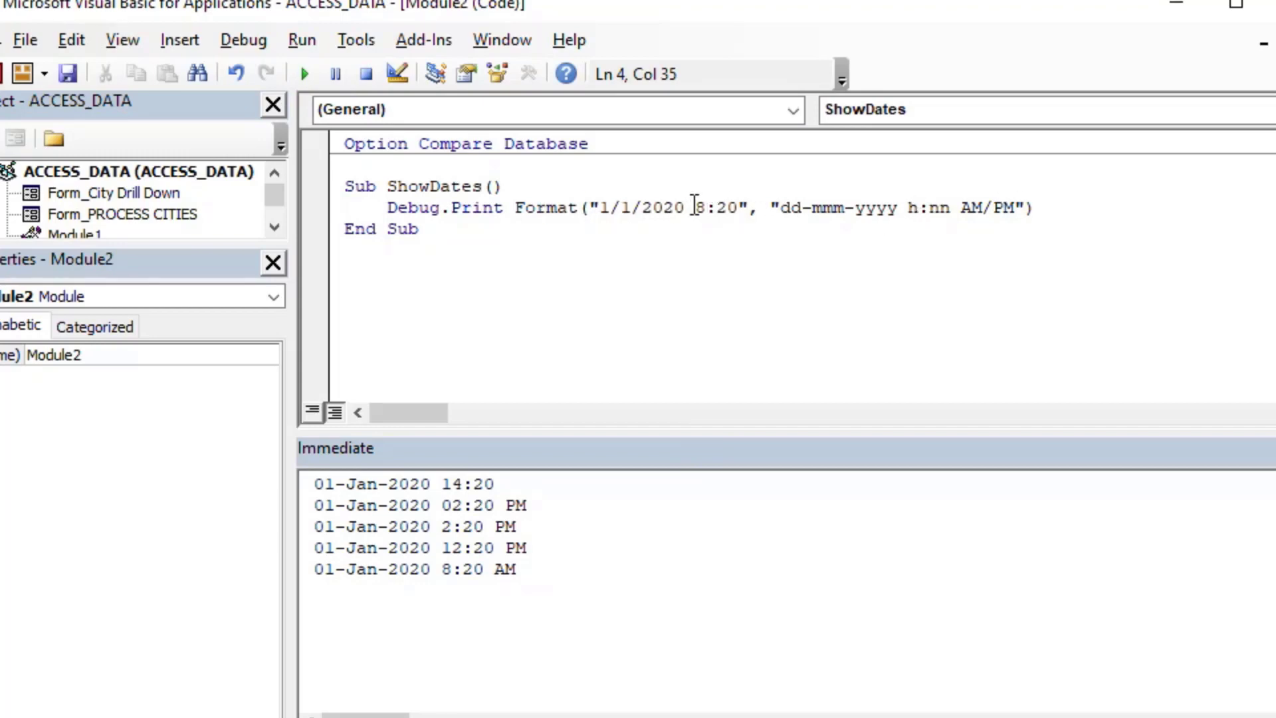
Step: Clear the printed dates from the Immediate window
click(749, 541)
key(ctrl+a)
key(Delete)
Step: Below the existing print line in ShowDates, add the line Debug.Print DLookup("dateRep", "DATE_DEMO")
click(1054, 208)
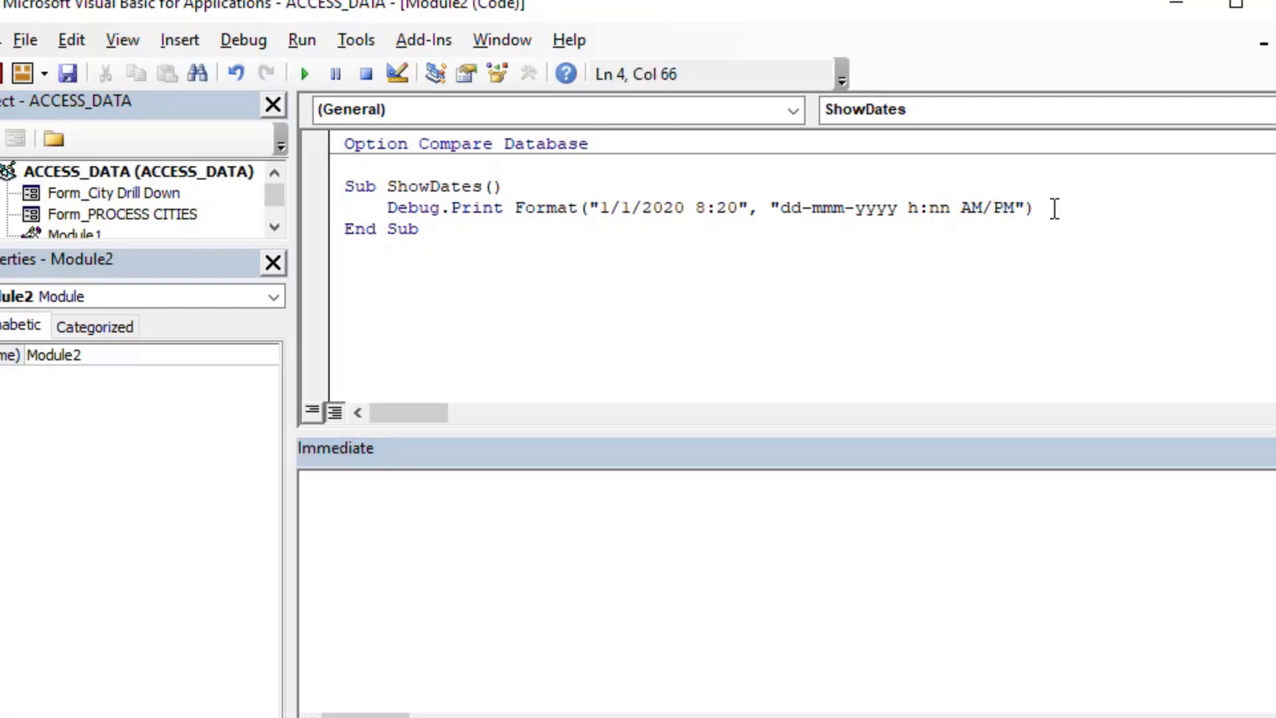
key(Return)
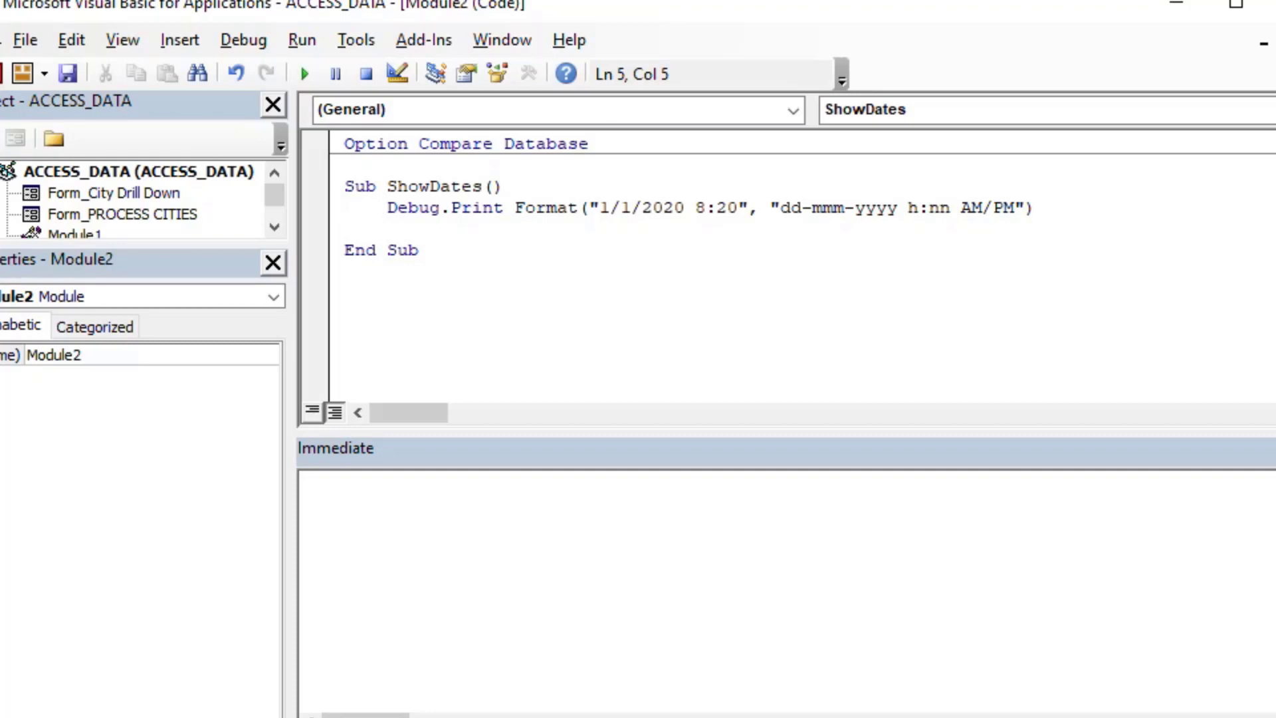
text(Debug.print)
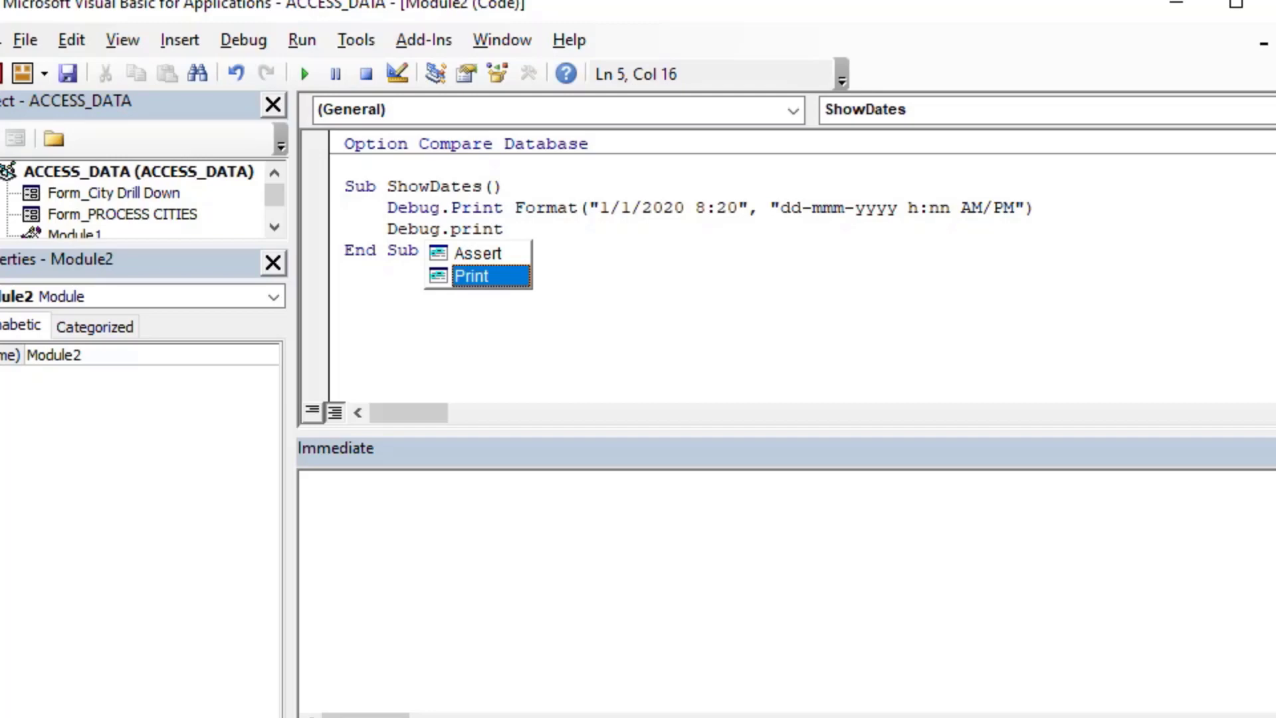
text( DLo)
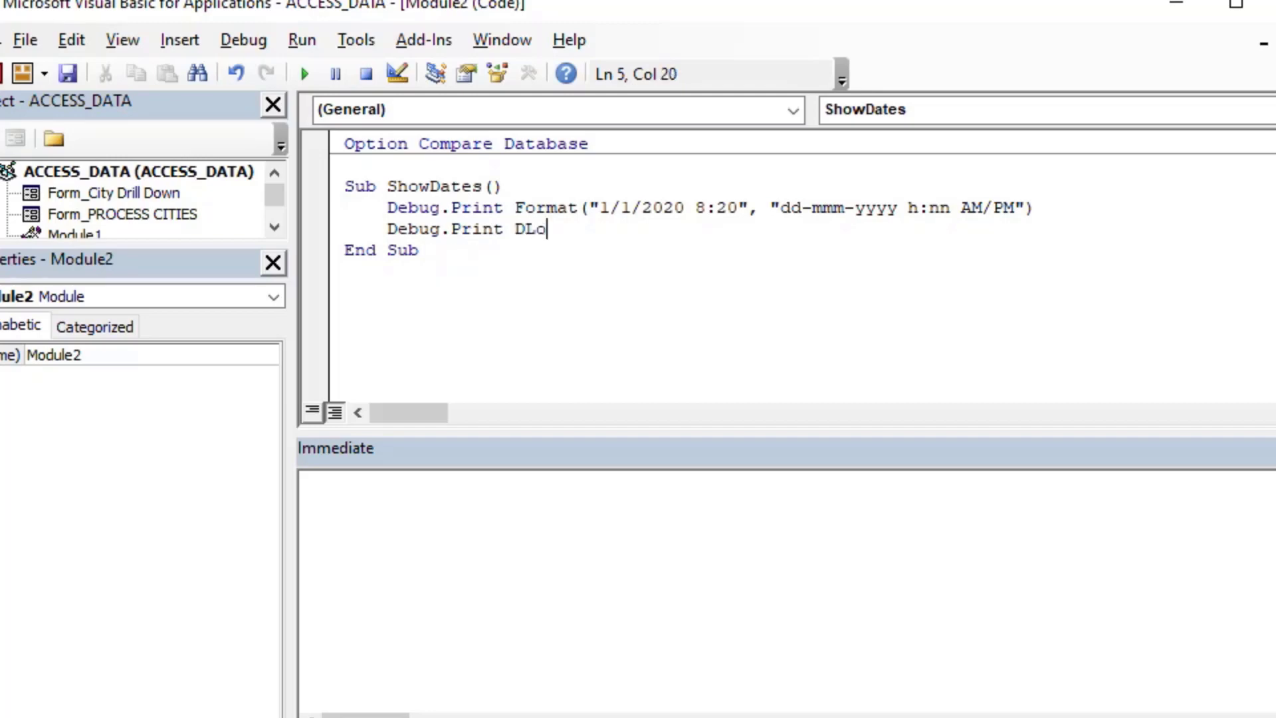
text(okup(")
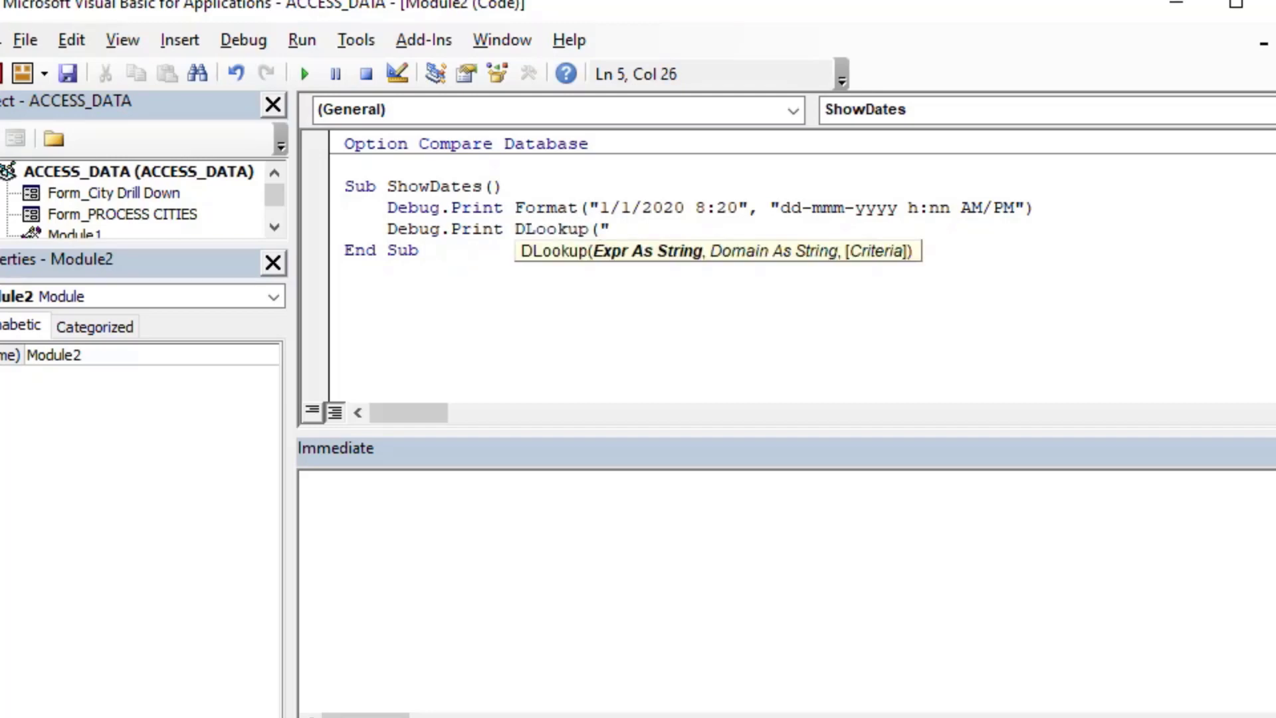
text(dateRep", )
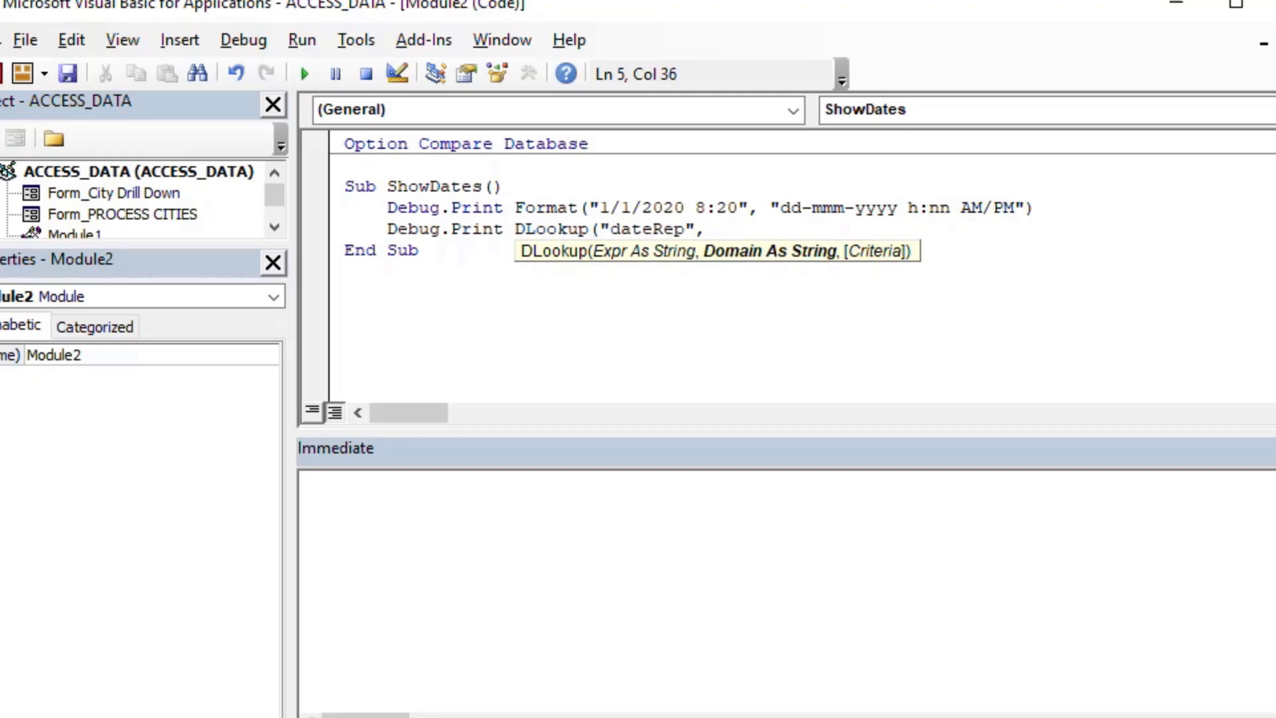
text("DATE_DEMO")
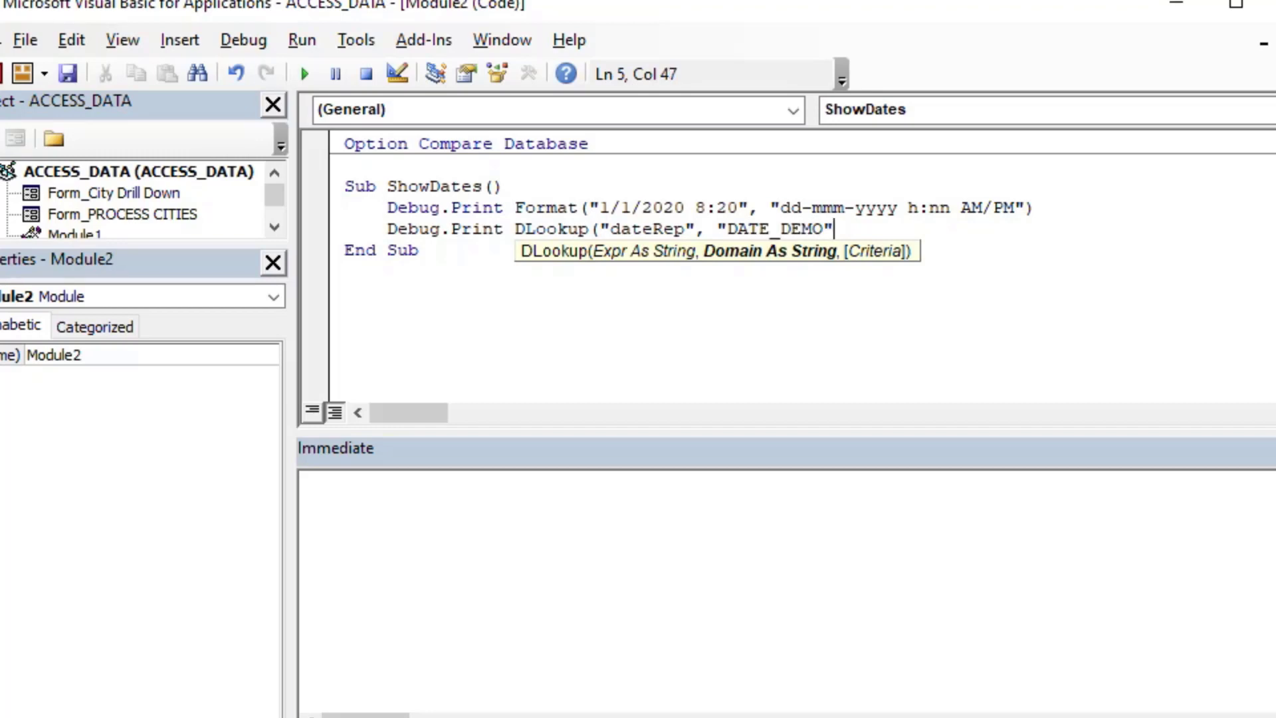
text())
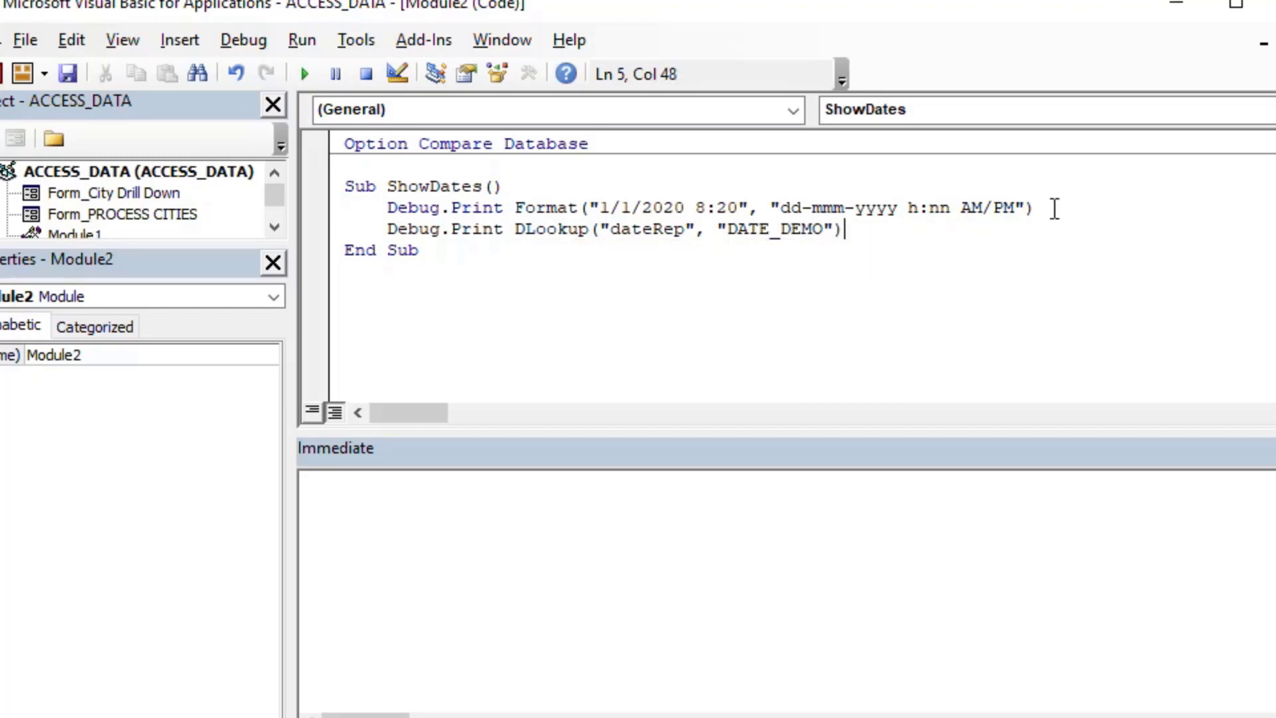
Step: Comment out the Debug.Print Format line and run ShowDates with only the DLookup line active
key(Up)
key(Home)
text(')
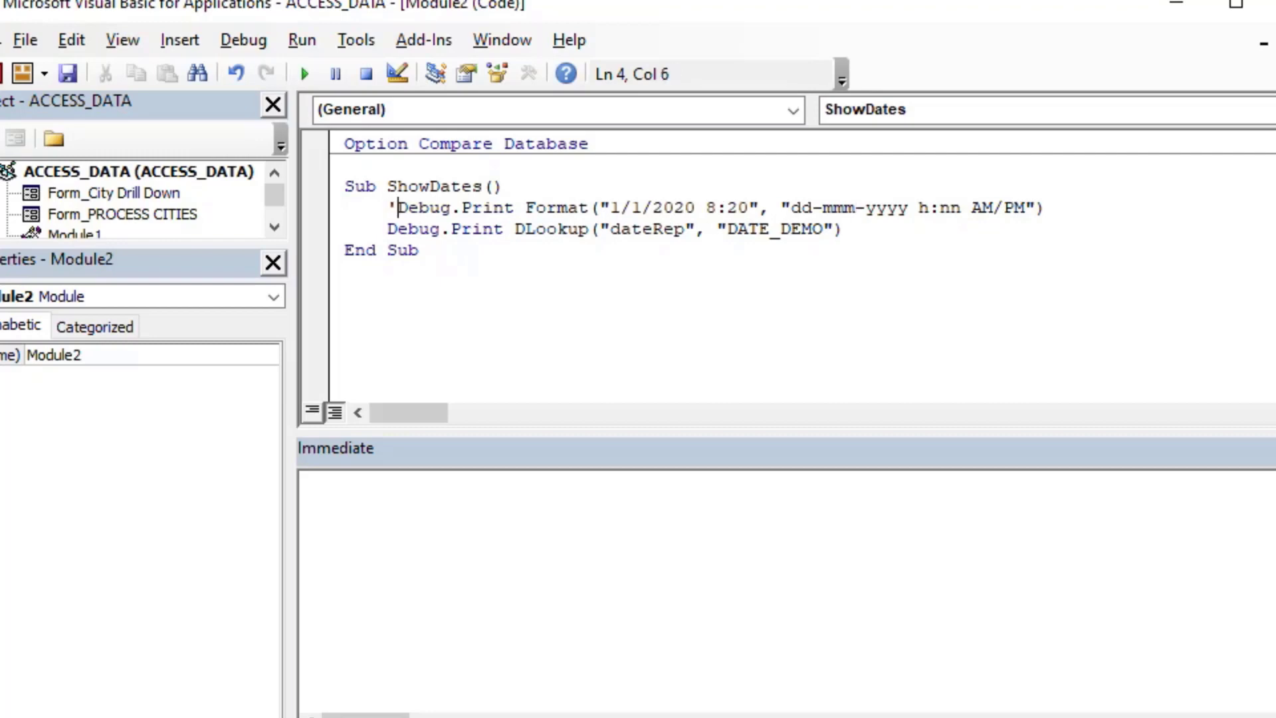
key(Down)
key(Left)
key(Left)
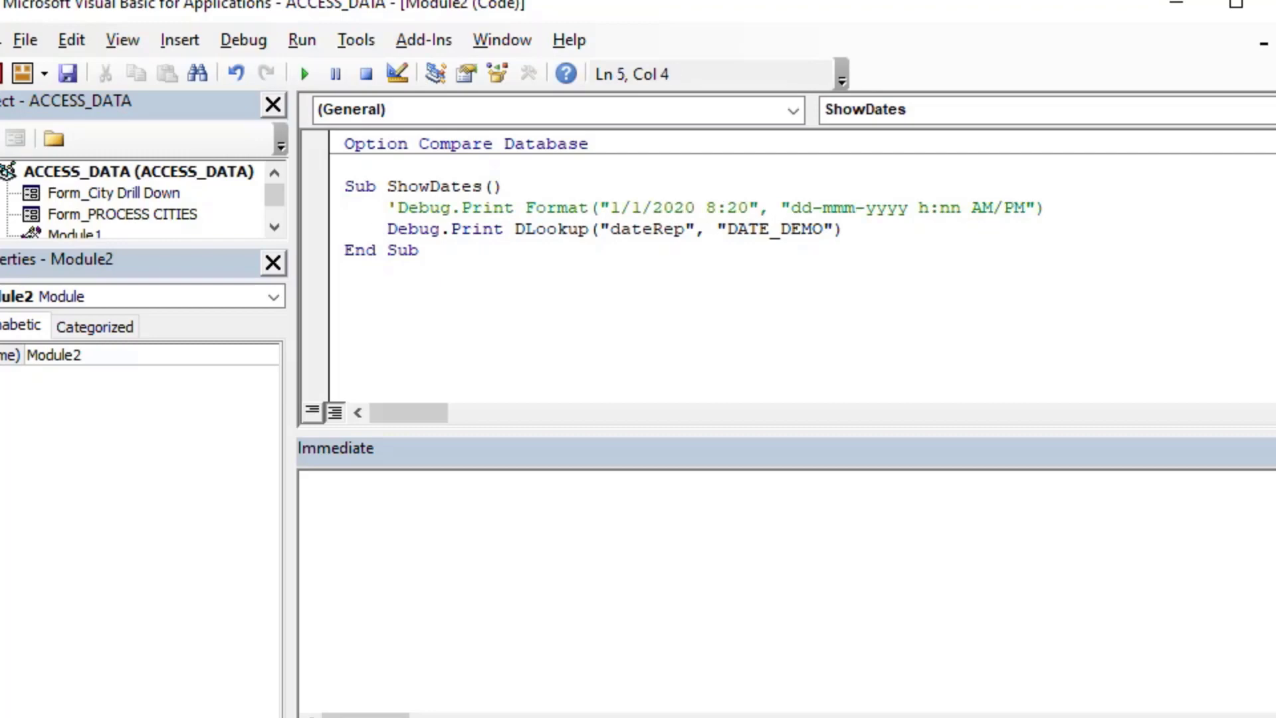
click(297, 74)
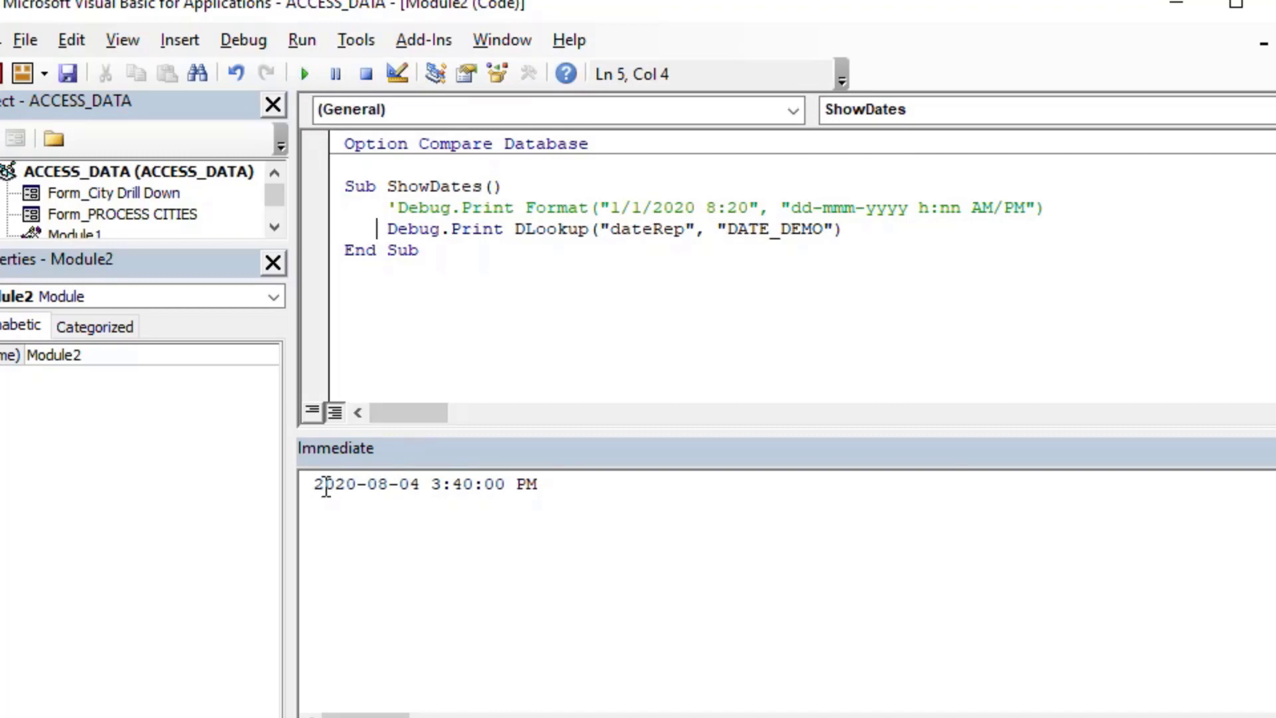
Step: Examine the date and time printed by DLookup, and clear the Immediate window
drag(322, 484, 585, 505)
click(593, 482)
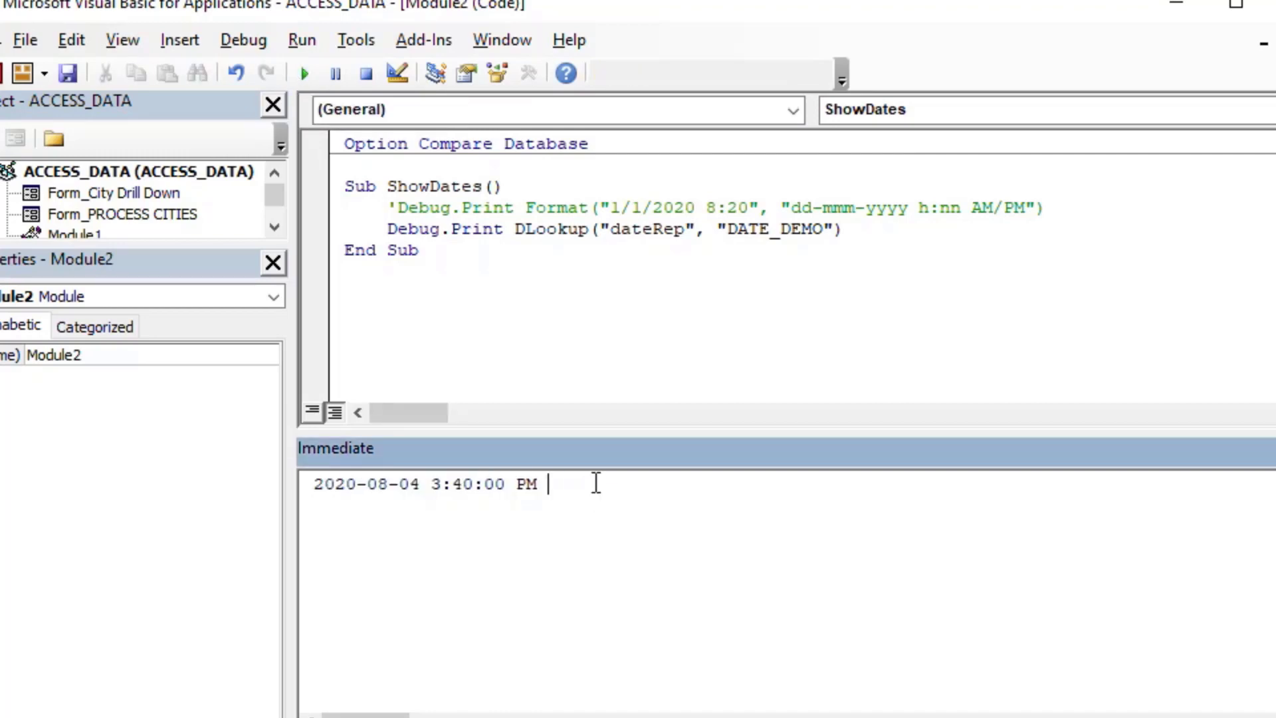
key(ctrl+a)
key(Delete)
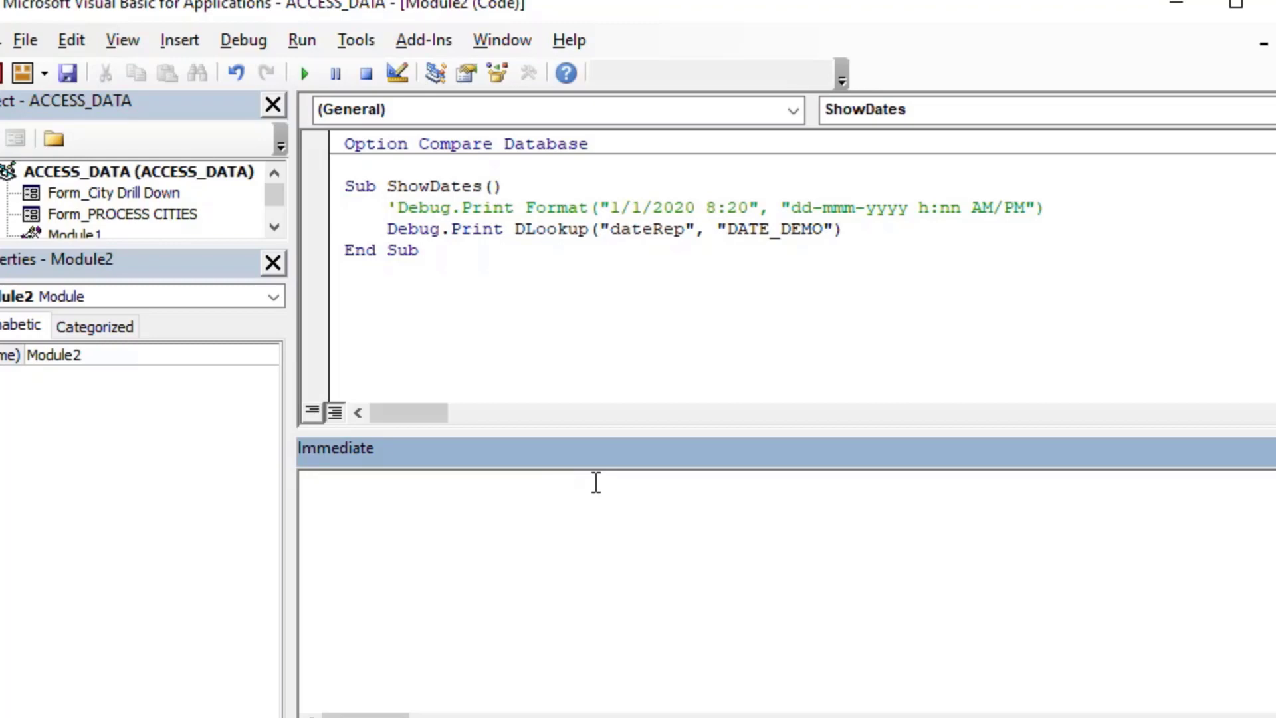
Step: Wrap the DLookup in ShowDates in a Format function with the format "dd-mmm-yyyy", and run the procedure
click(828, 229)
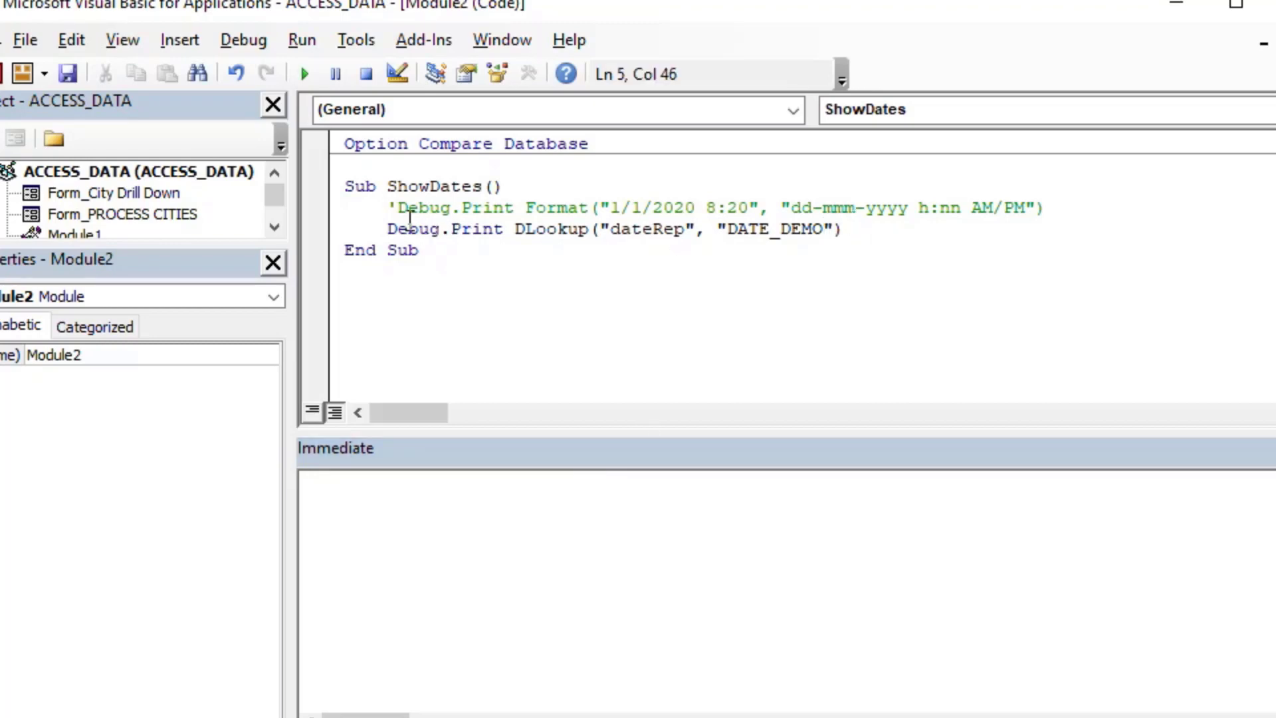
click(387, 229)
click(513, 228)
text(for)
key(BackSpace)
key(BackSpace)
text(Format()
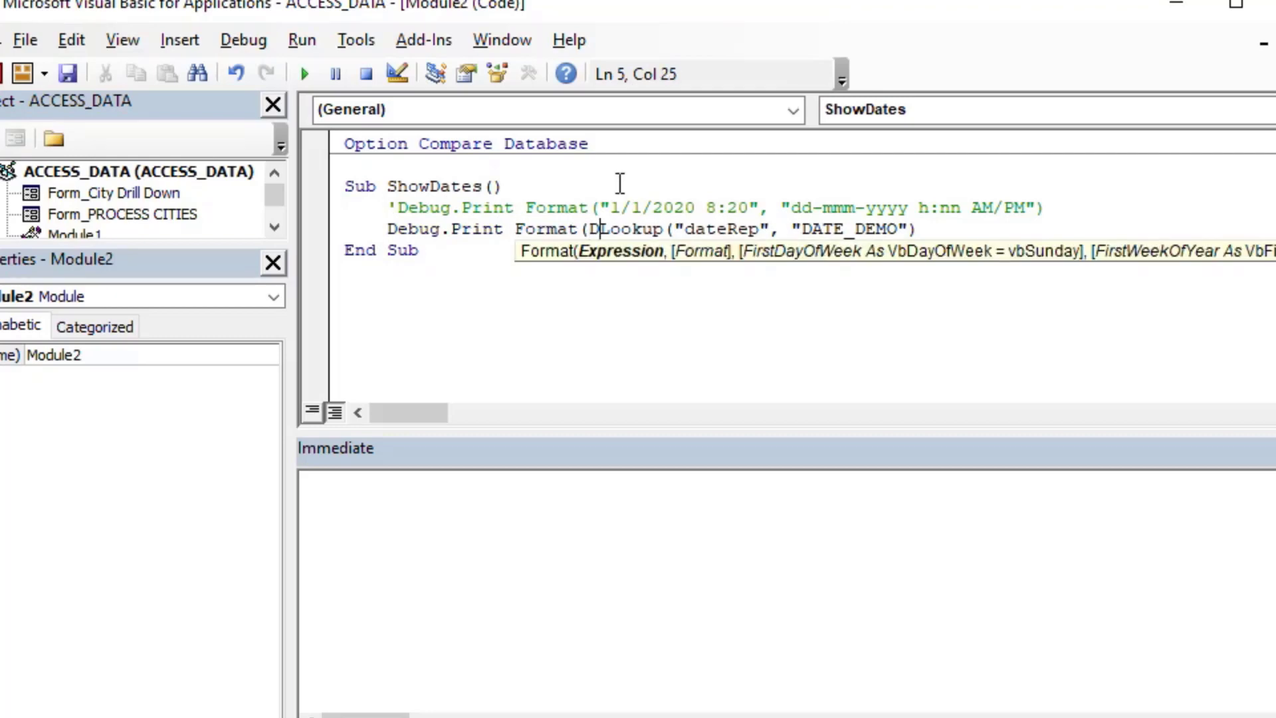
key(Right)
key(Right)
key(Right)
key(Right)
key(Right)
key(Right)
key(Right)
key(Right)
key(Right)
key(Right)
key(Right)
key(Right)
key(Right)
key(Right)
key(Right)
key(Right)
key(Right)
key(Right)
key(Right)
key(Right)
key(Right)
text(,)
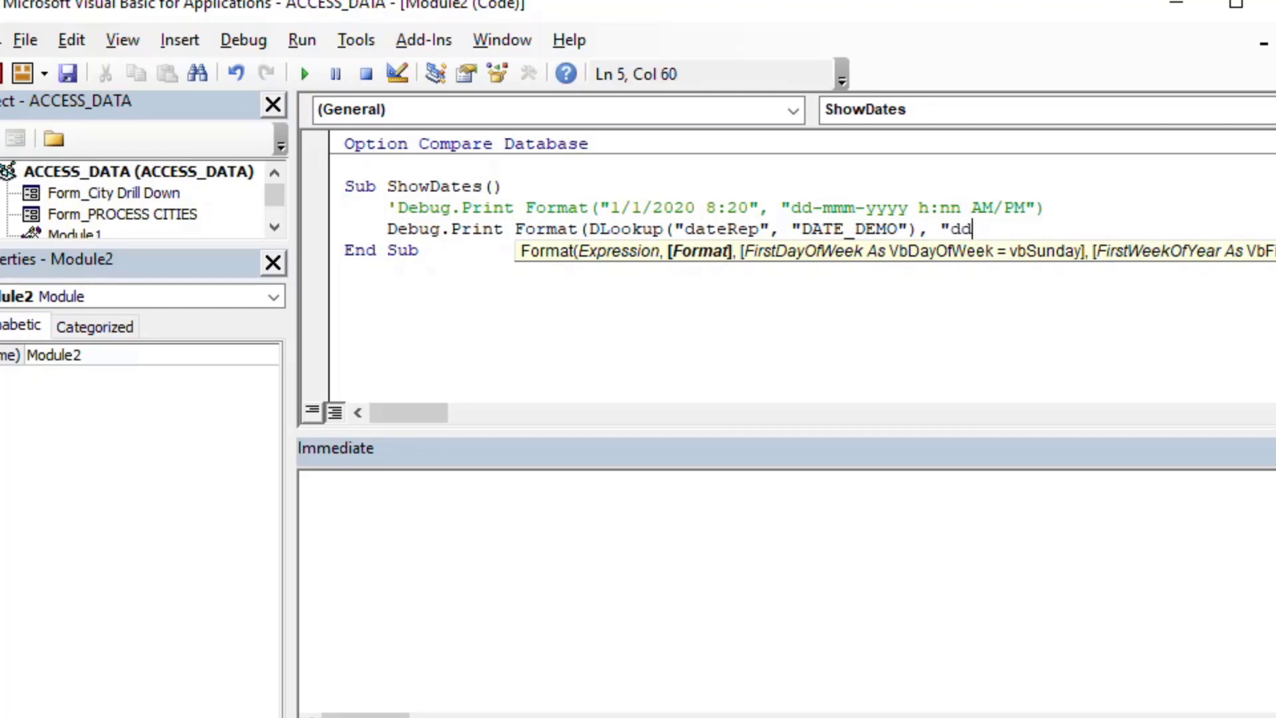
text("dd-mmm-yyyy"))
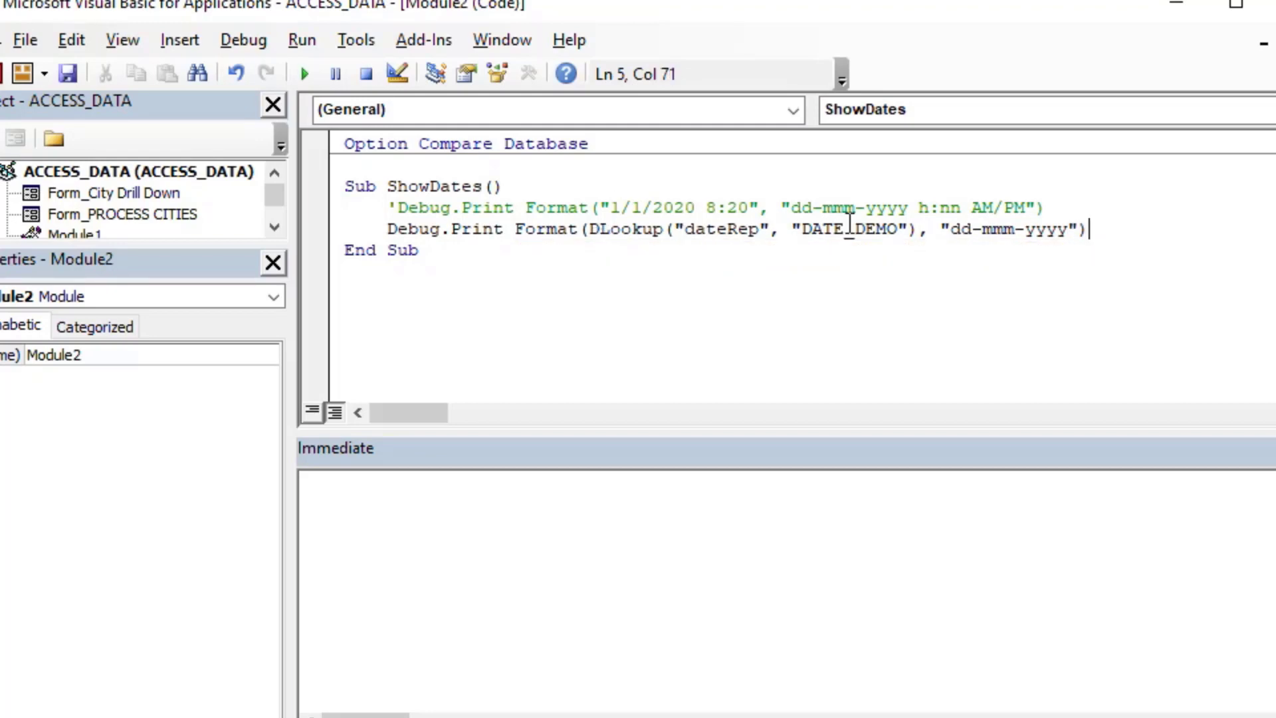
click(304, 72)
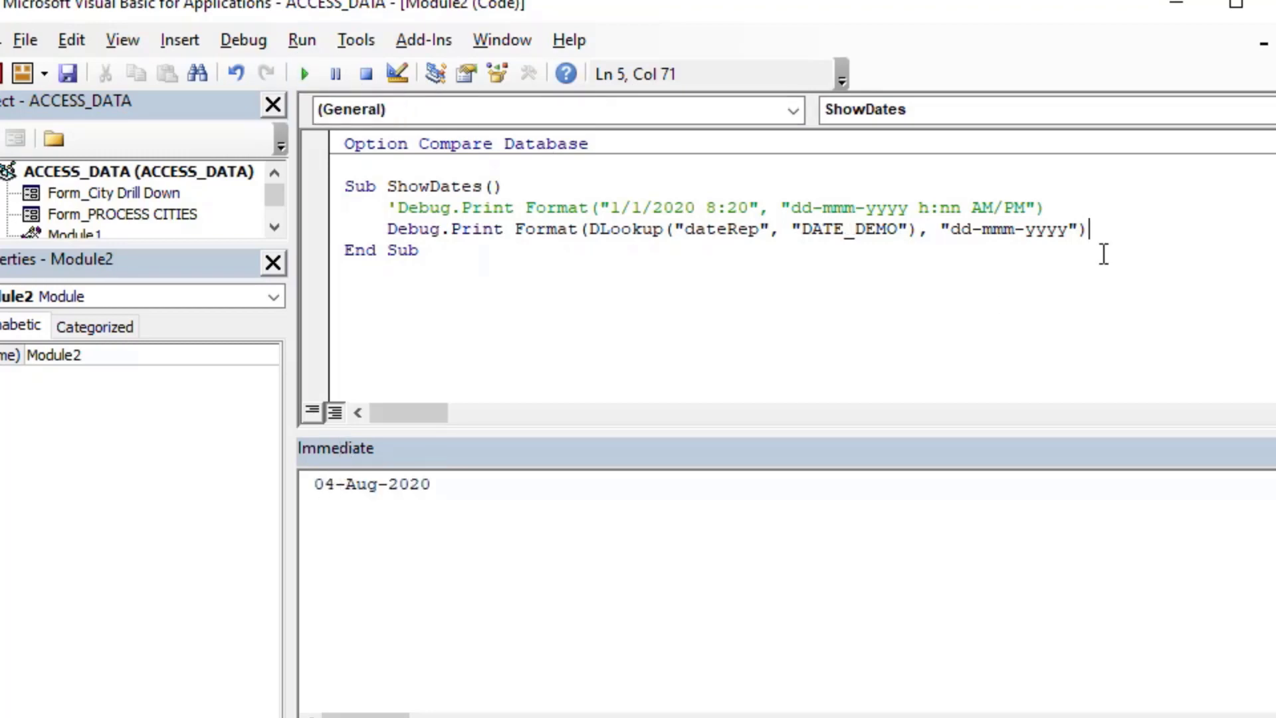
Step: Extend the DLookup line's format string to "dd-mmm-yyyy HH:nn" and run ShowDates again
click(1071, 232)
text(HH:nn)
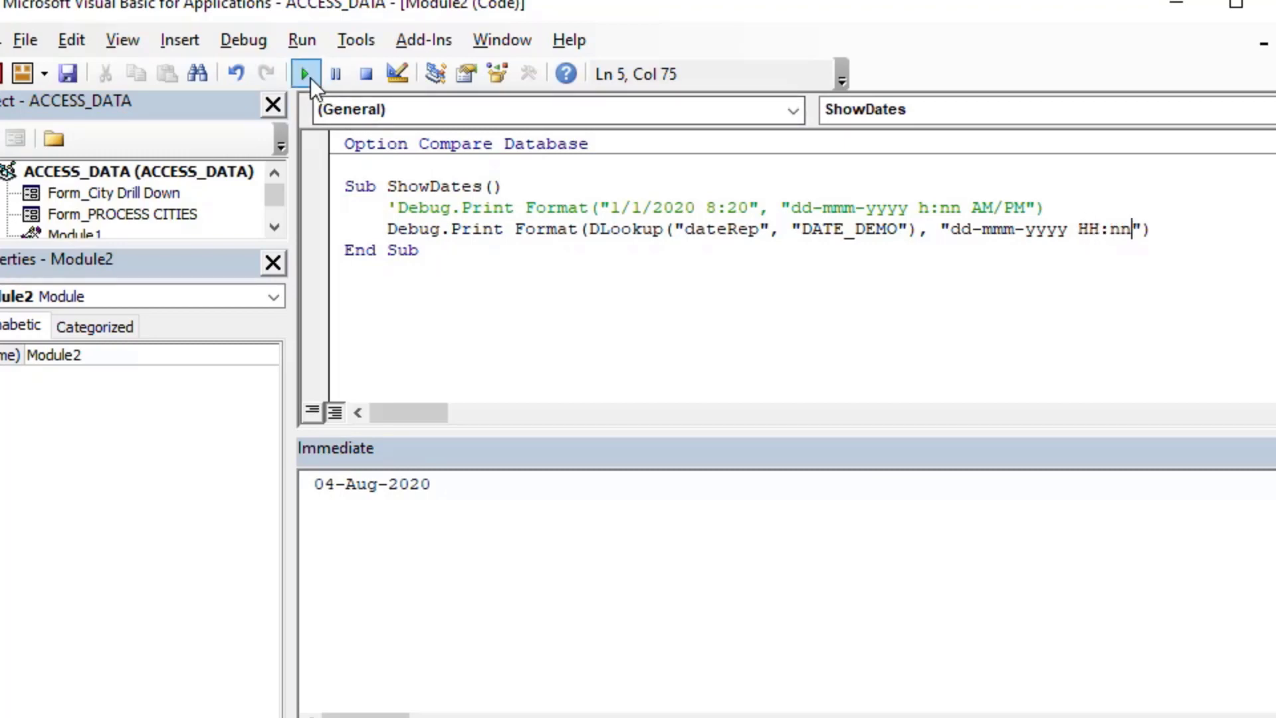
click(306, 74)
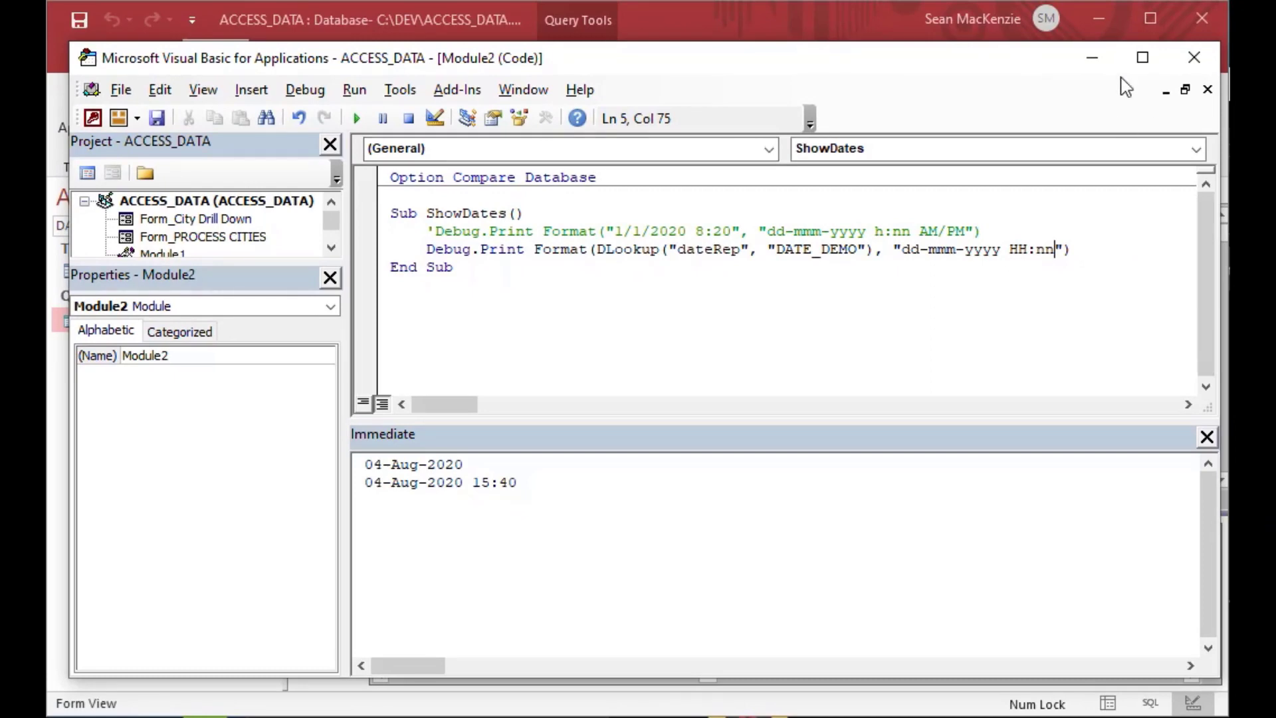
Step: Return to the Access window, close the DATE_FORMATS query and create a blank form in Design view
click(1092, 57)
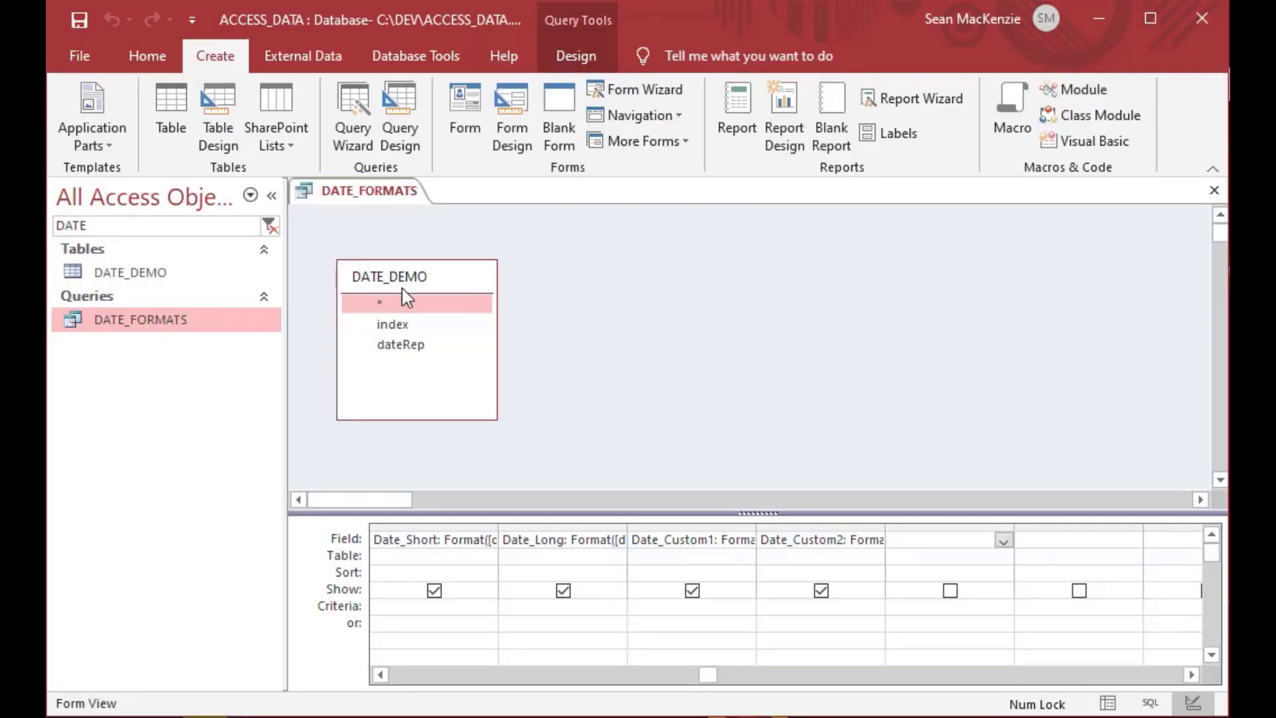
key(ctrl+w)
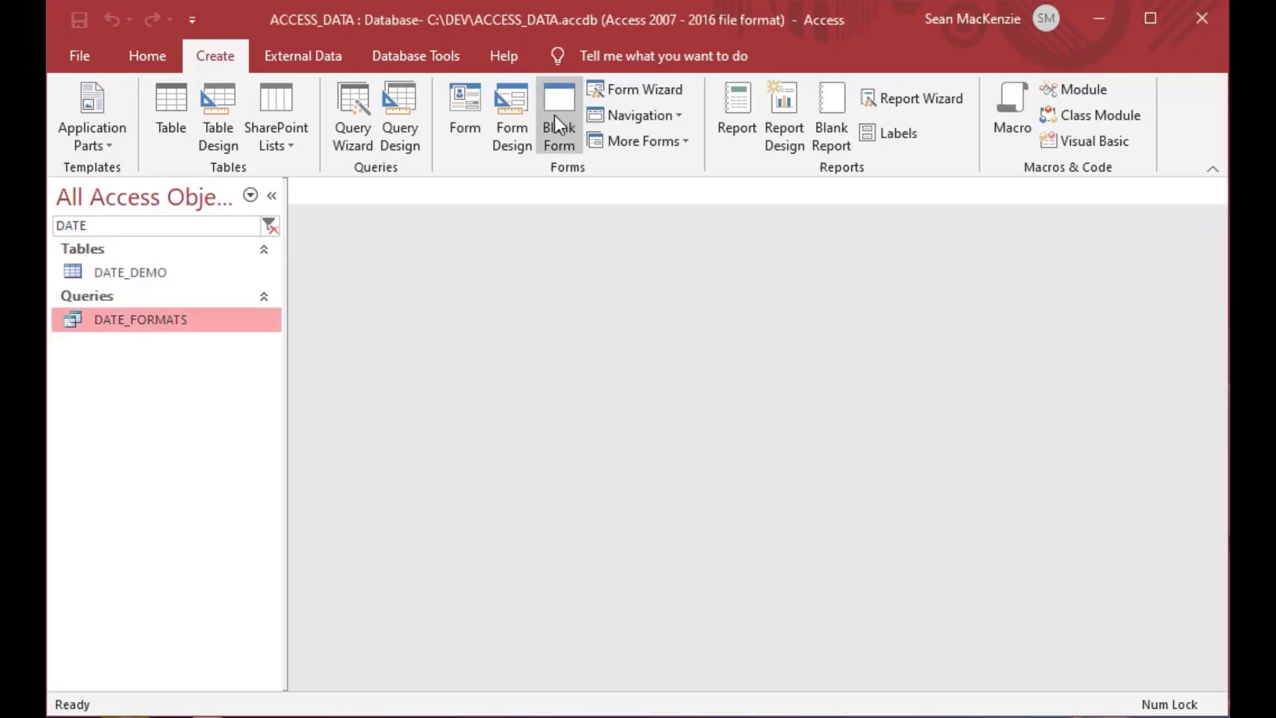
click(503, 114)
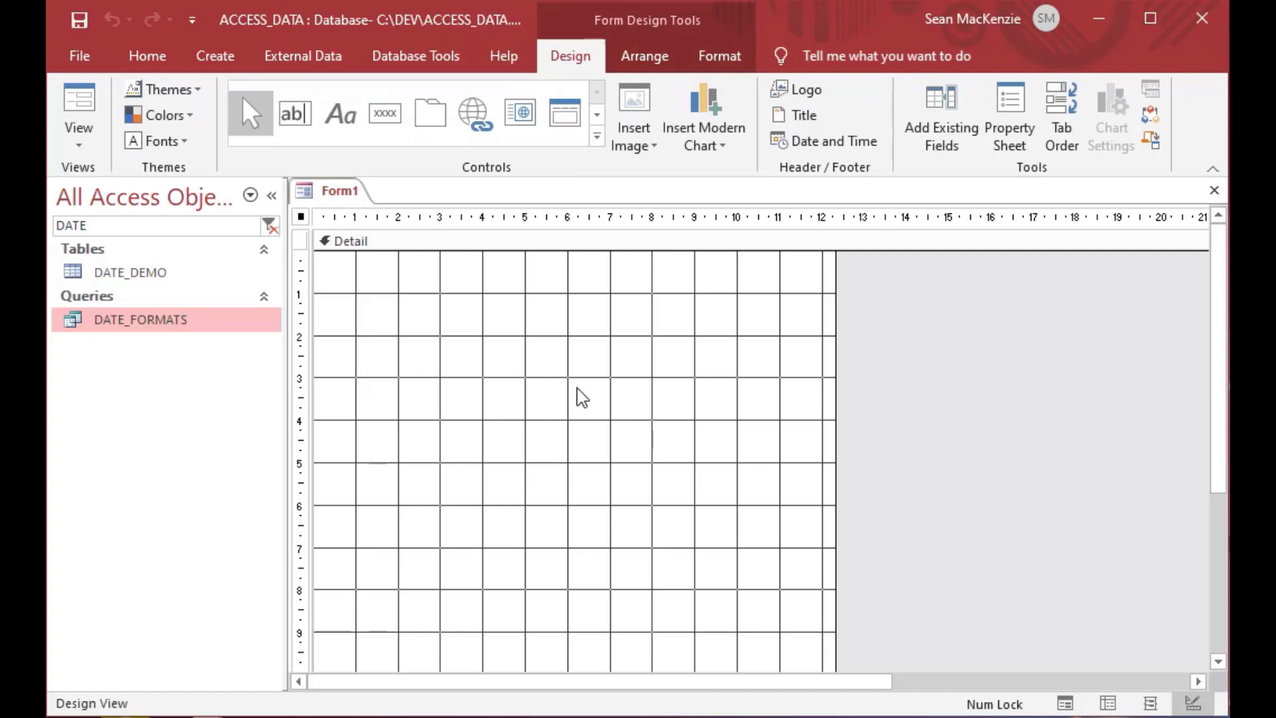
Step: Set the new form's Record Source property to the DATE_DEMO table
right_click(615, 383)
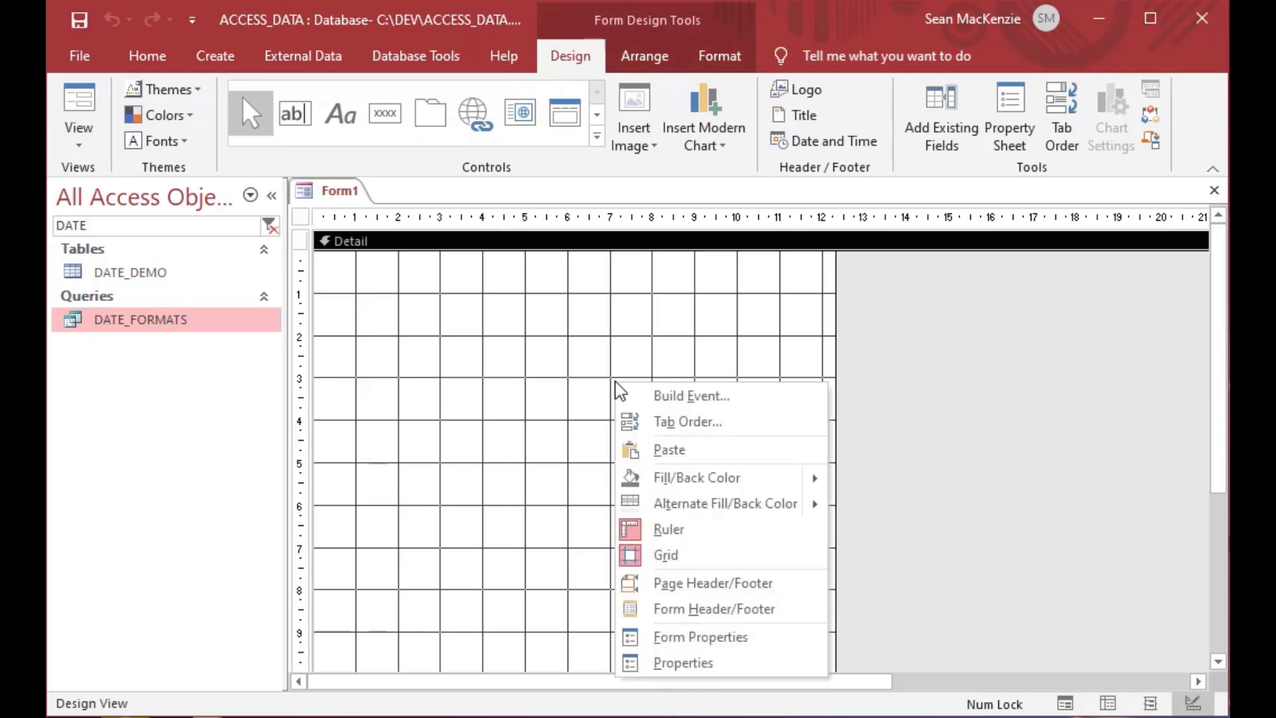
right_click(871, 526)
click(957, 694)
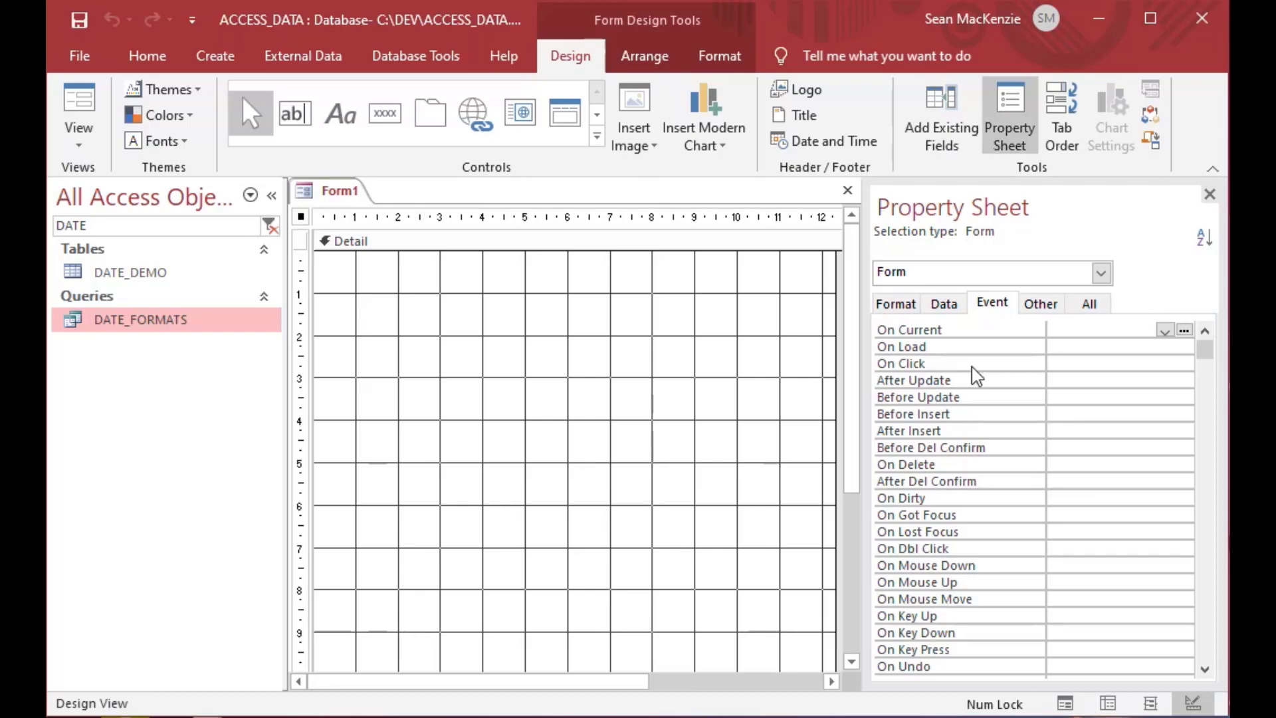
click(944, 303)
click(1089, 328)
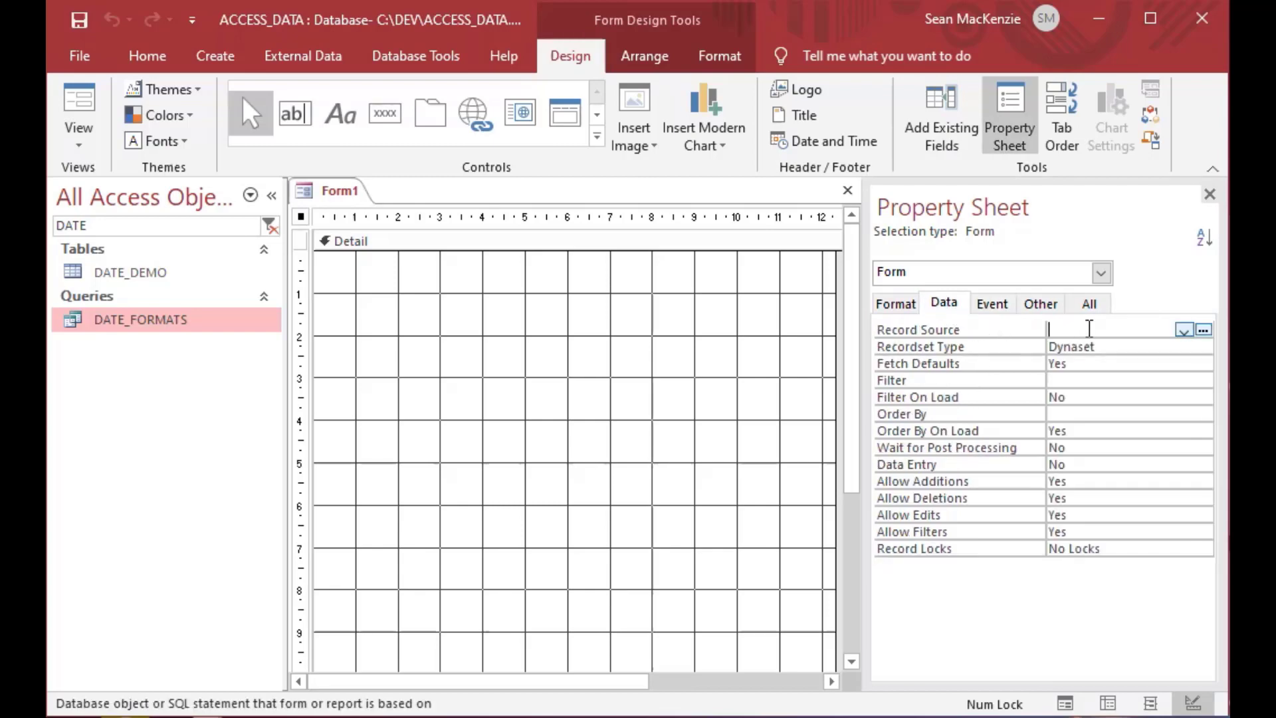
text(date_DEMO)
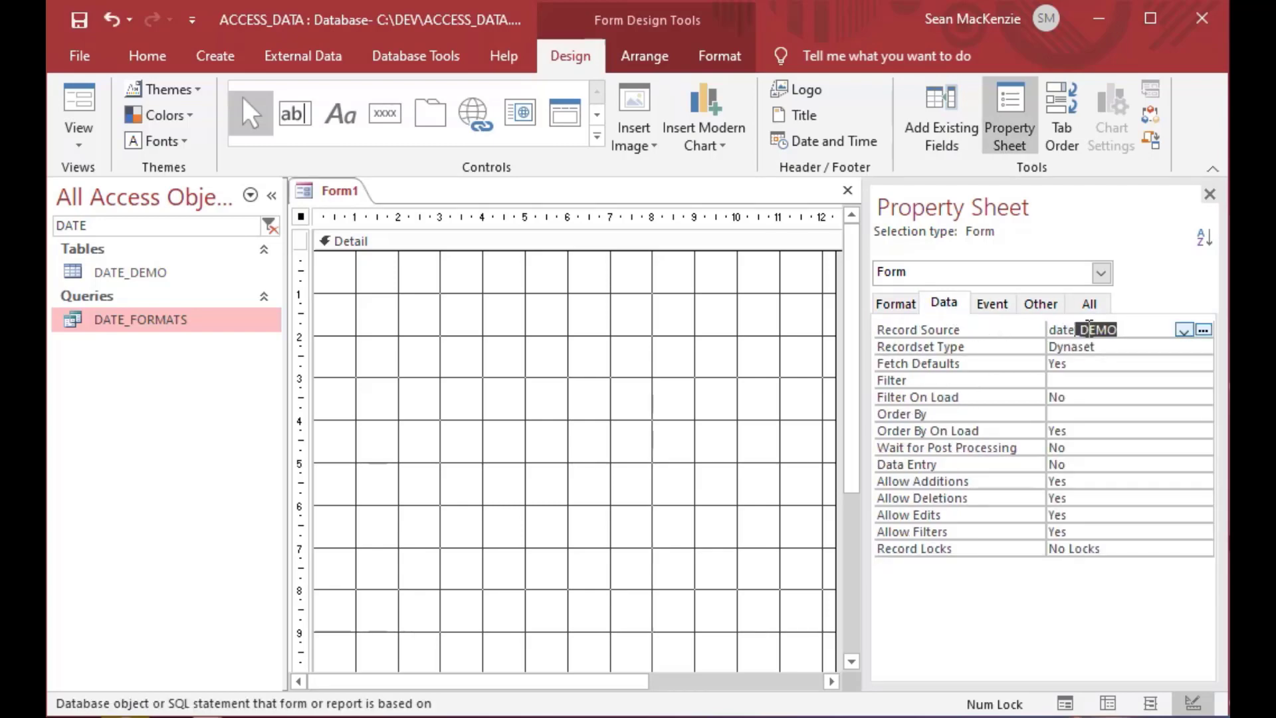
key(Tab)
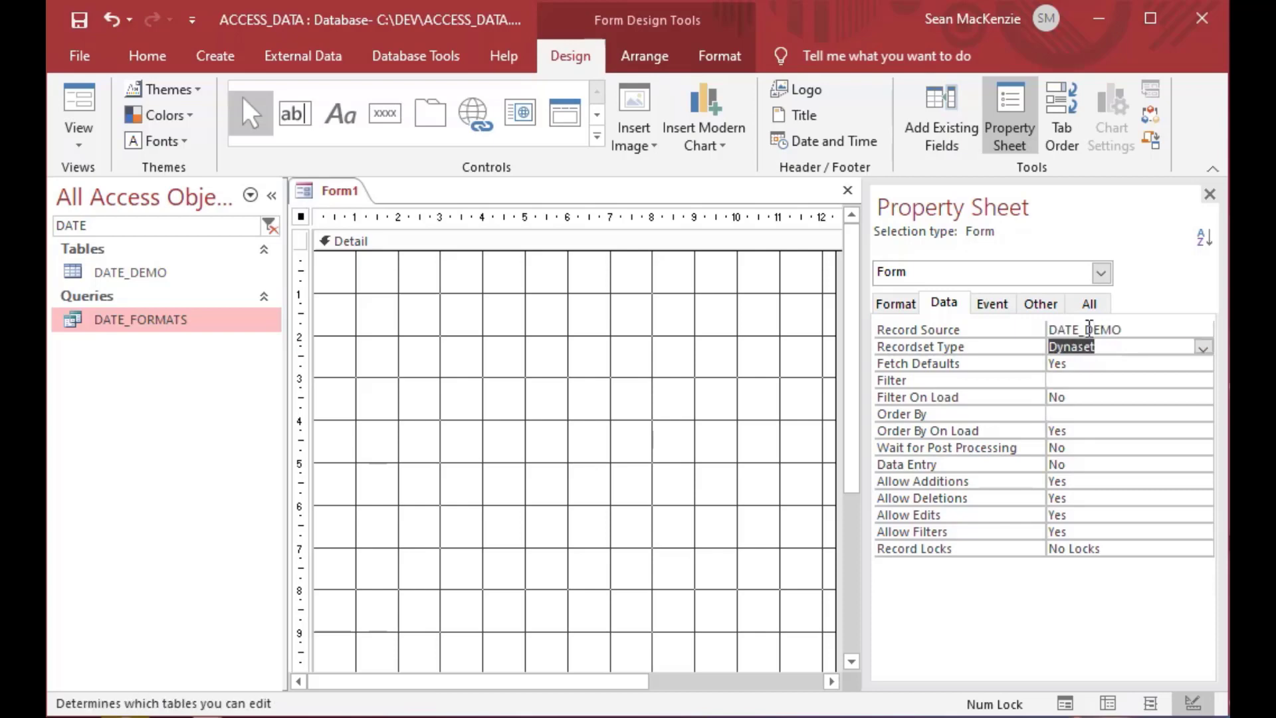
click(141, 273)
click(1129, 329)
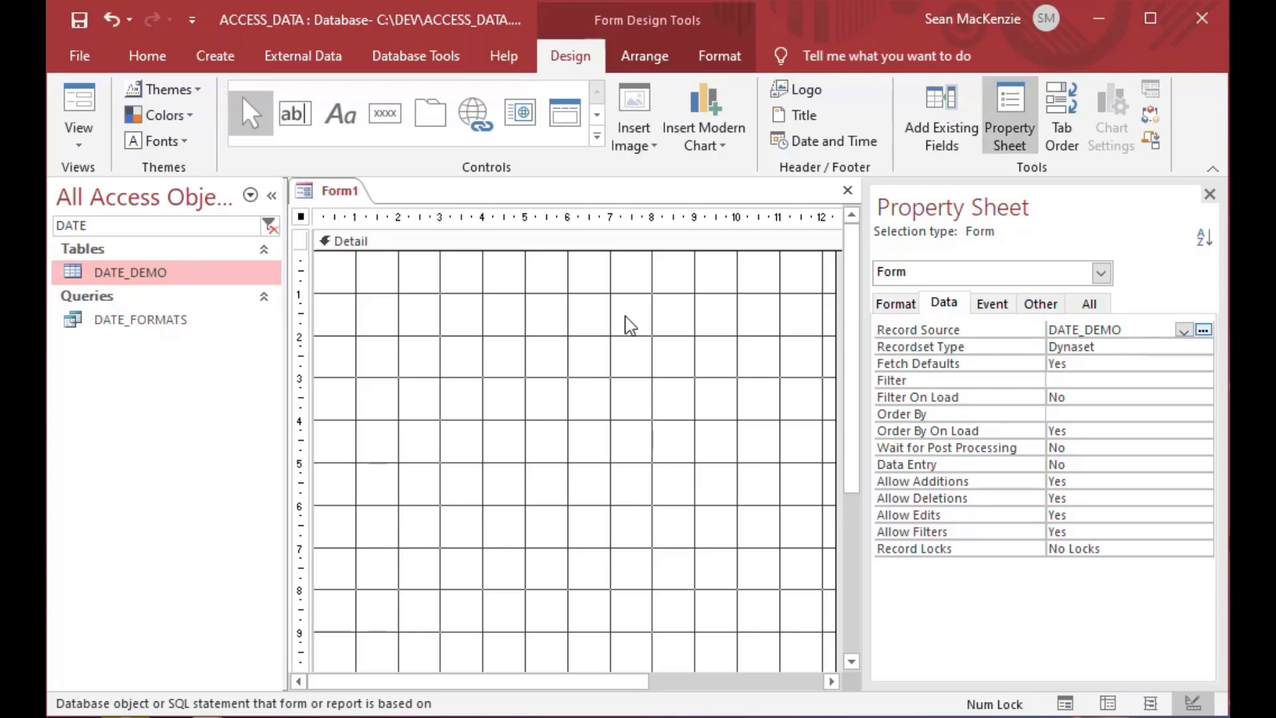
Step: Add the existing dateRep field to the form's Detail section, about 4.9 cm across and 2.2 cm down, and close the field list
click(626, 323)
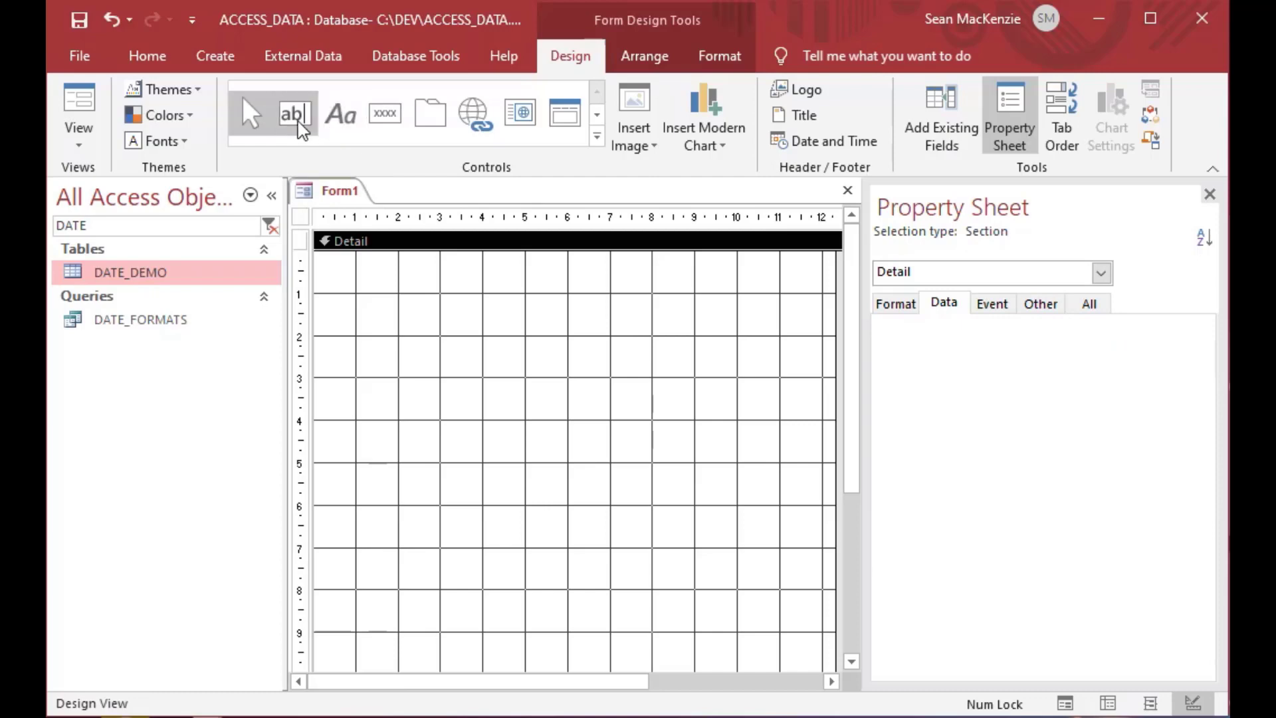
click(947, 123)
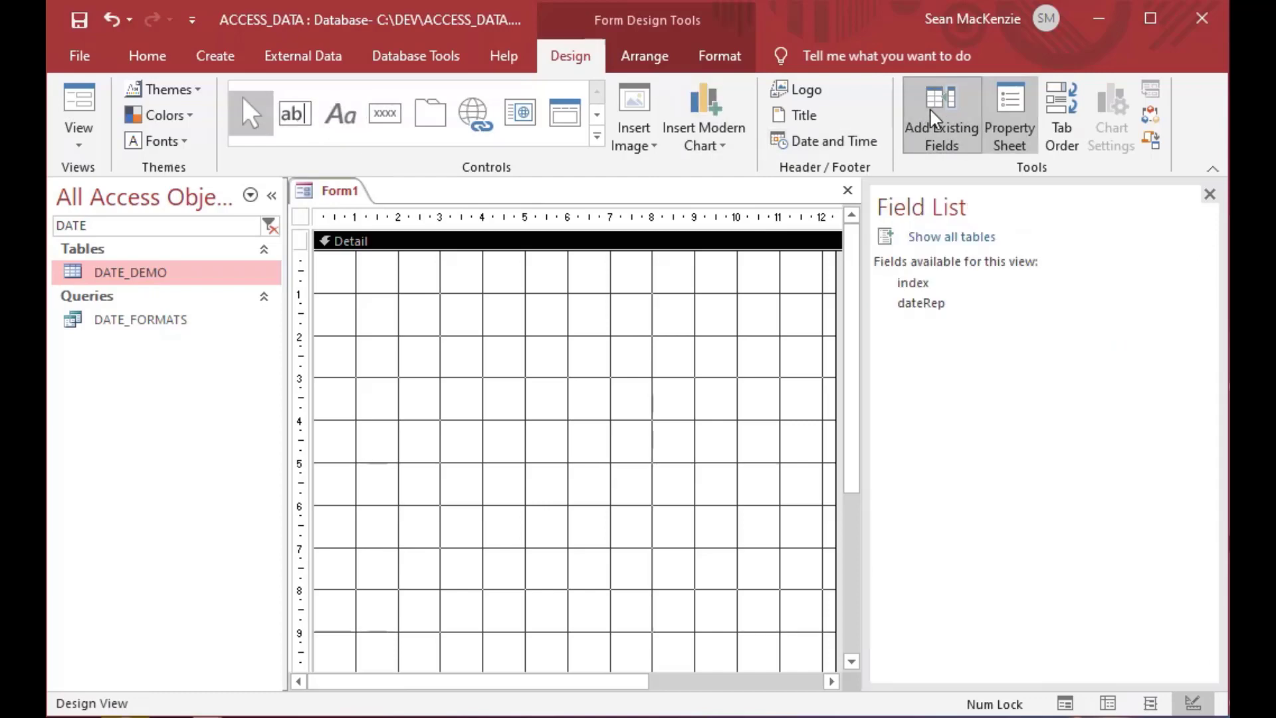
drag(940, 307, 518, 342)
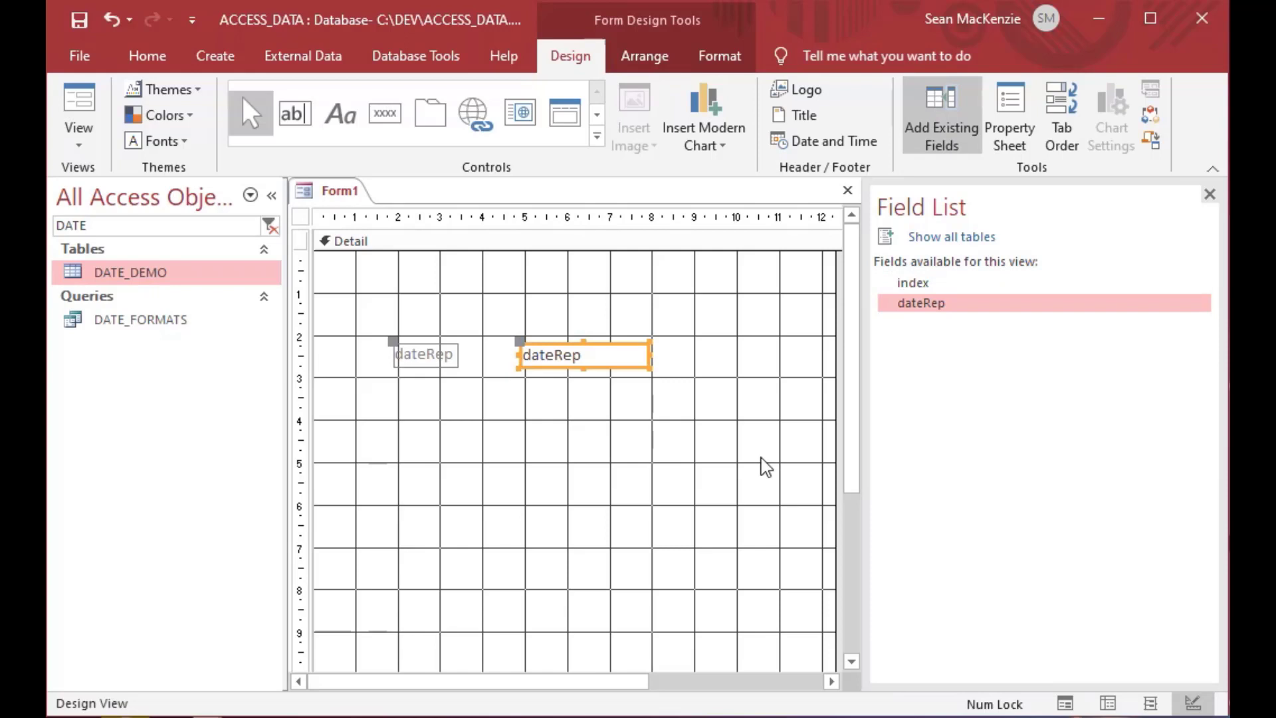
click(1210, 194)
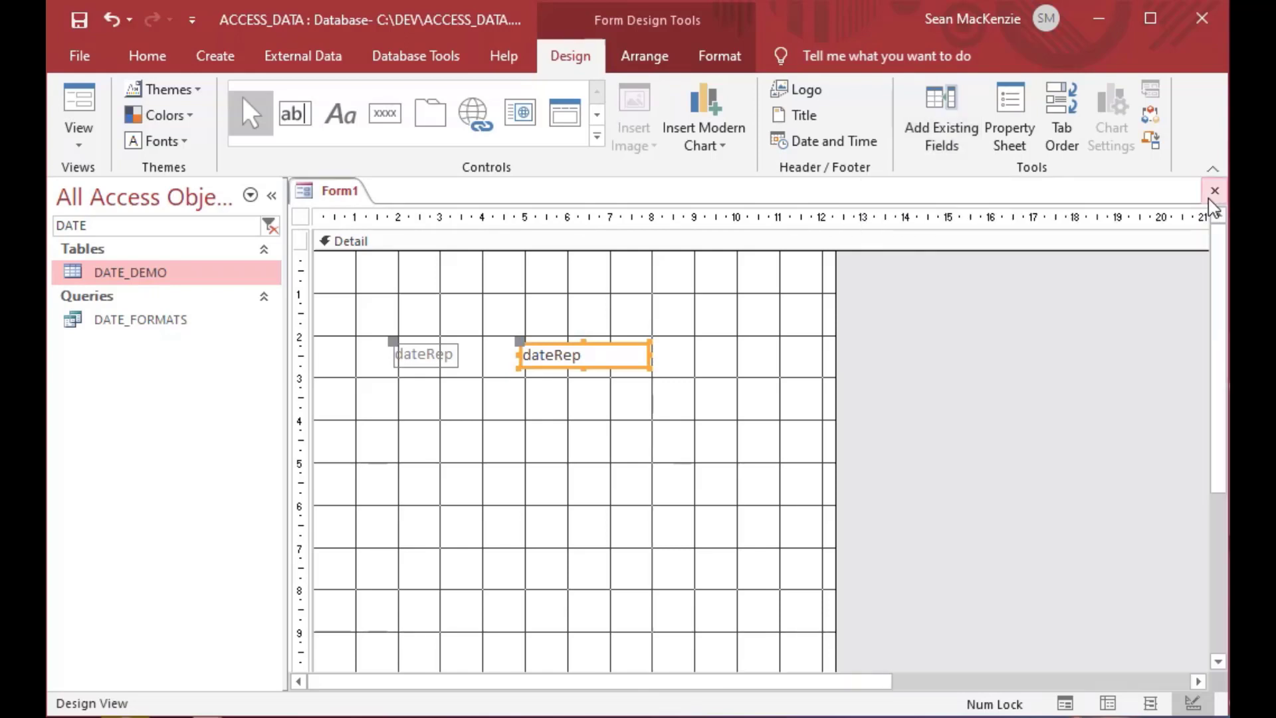
Step: Display the form in Form view and step forward through the records to examine how dateRep values appear
click(85, 99)
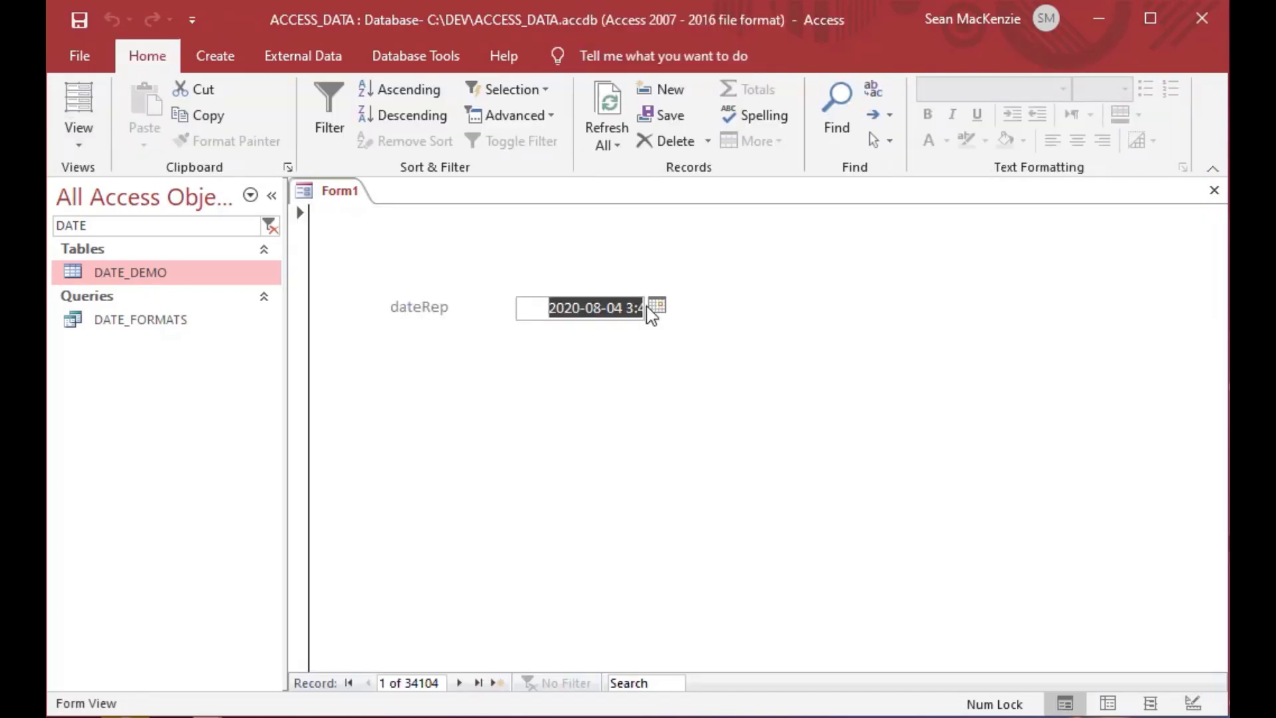
click(464, 684)
click(463, 683)
click(463, 683)
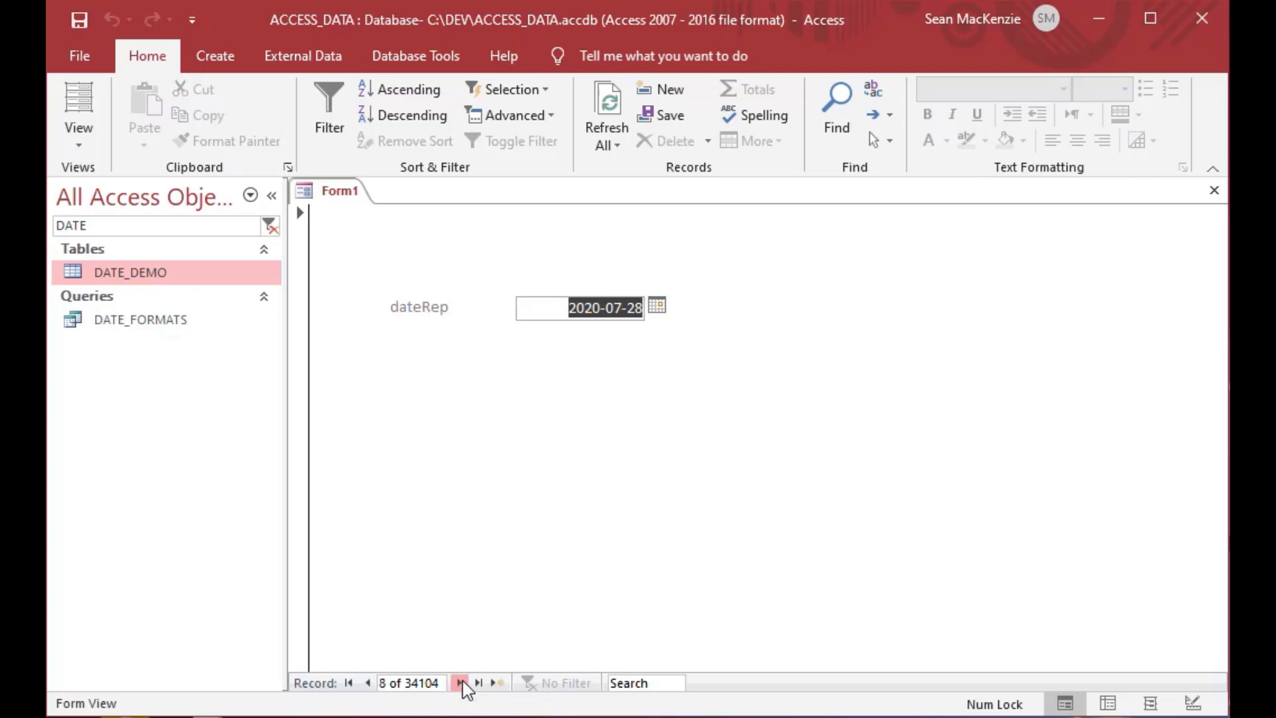
click(463, 683)
click(463, 683)
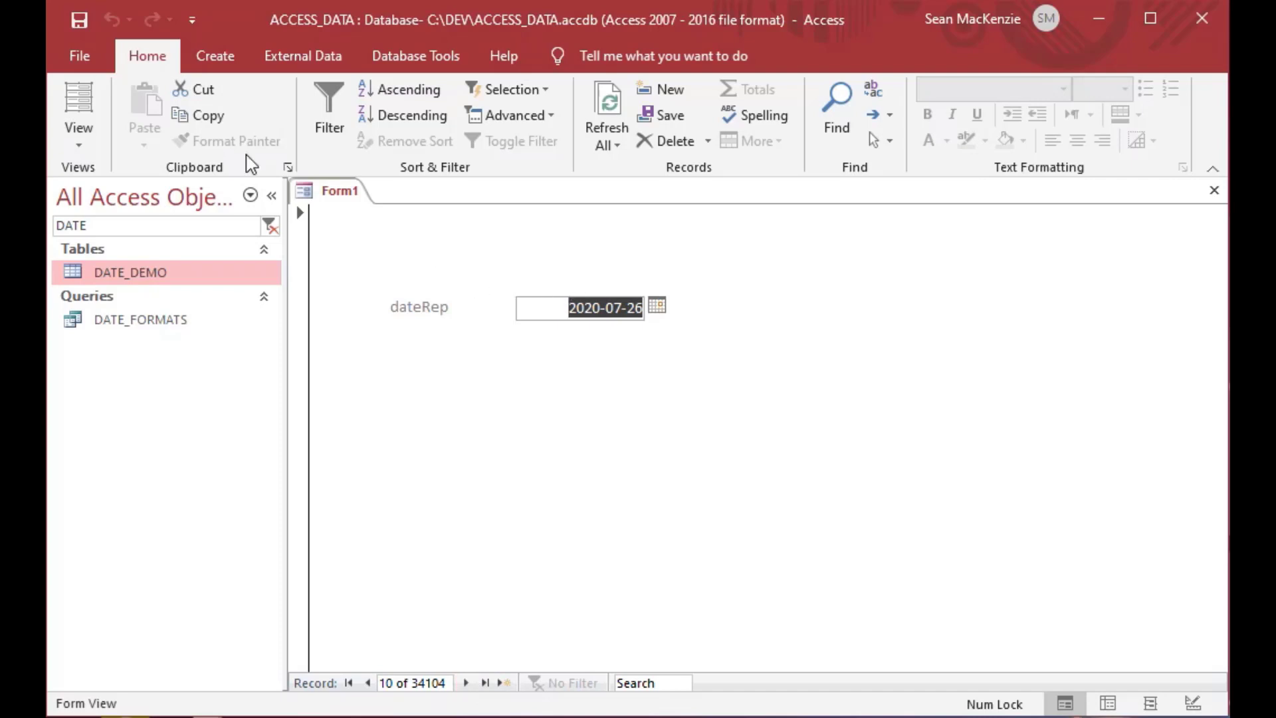
Step: Return the form to Design view and widen the dateRep text box to about 4.9 cm
click(83, 136)
click(154, 323)
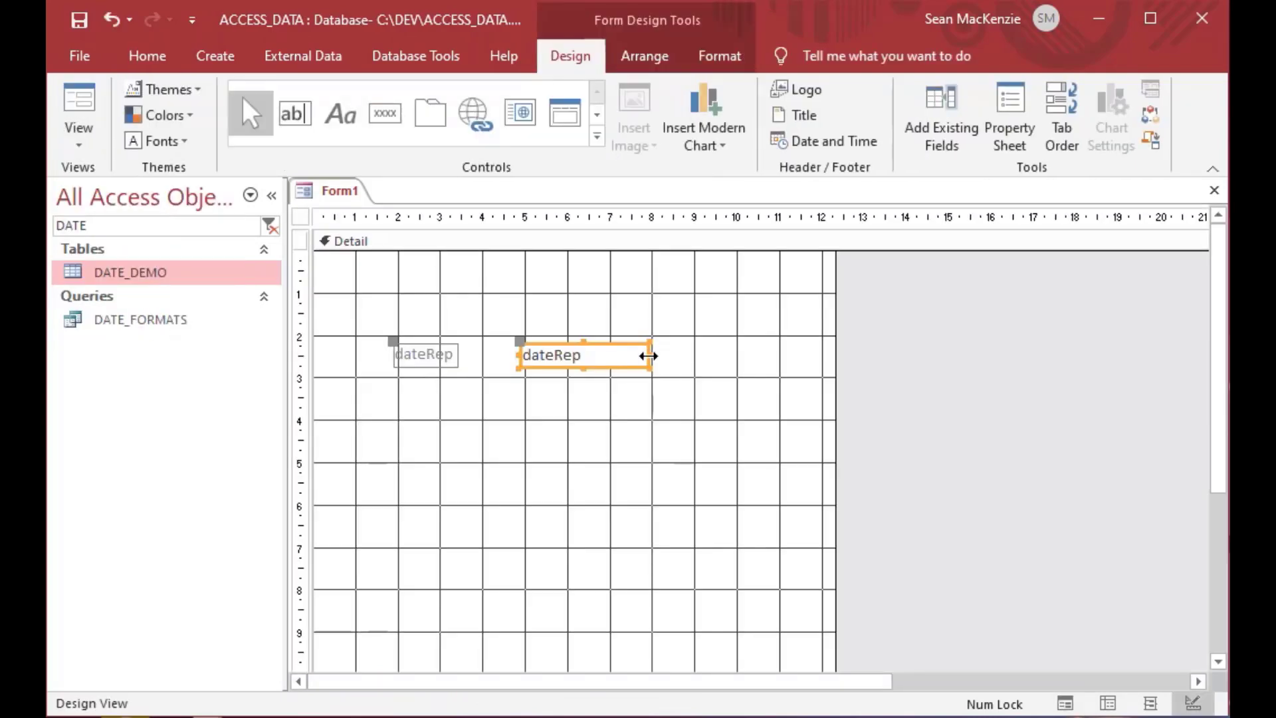
click(649, 356)
click(643, 356)
drag(643, 356, 729, 353)
Step: Set the dateRep text box's Format property to Long Date and display the form in Form view
right_click(637, 355)
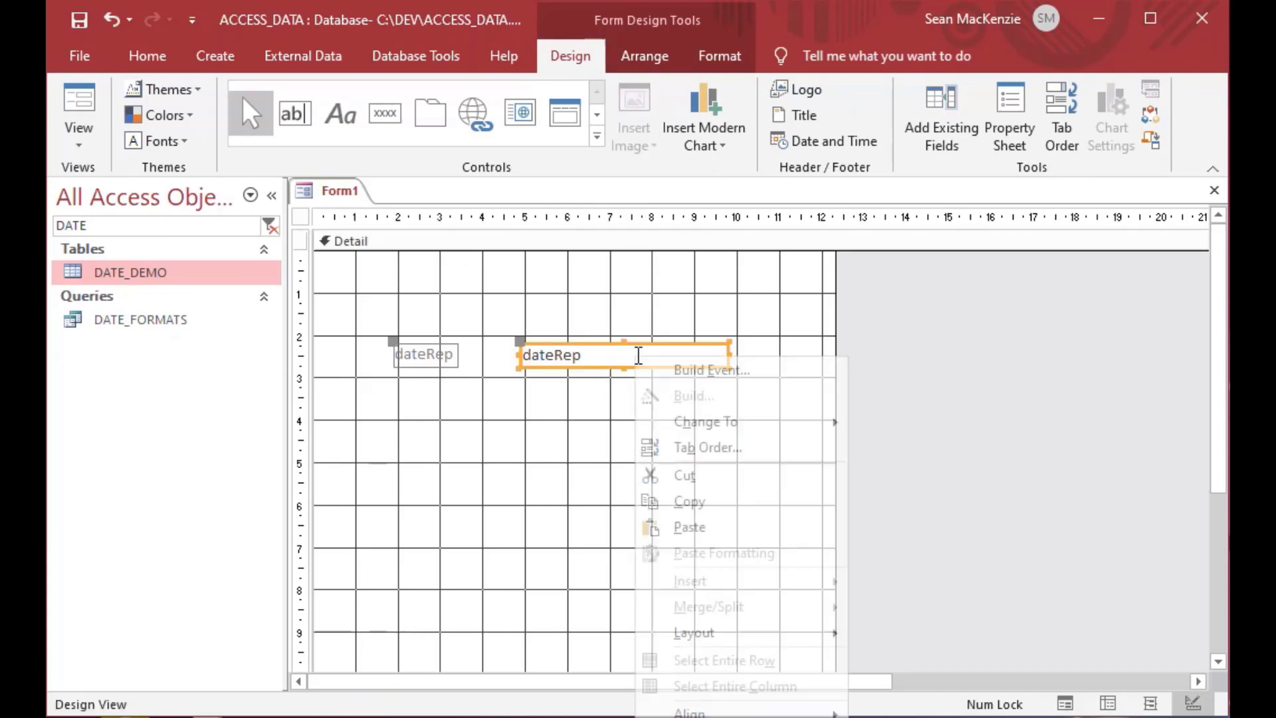
key(Escape)
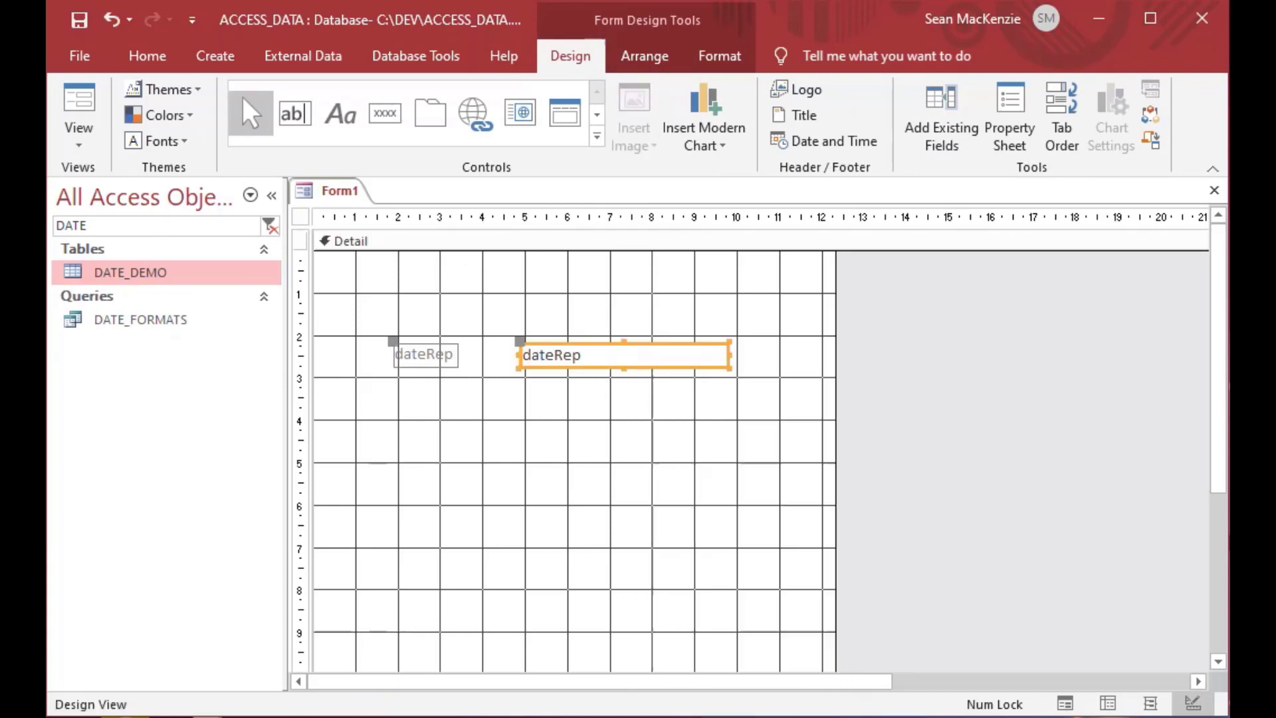
right_click(689, 368)
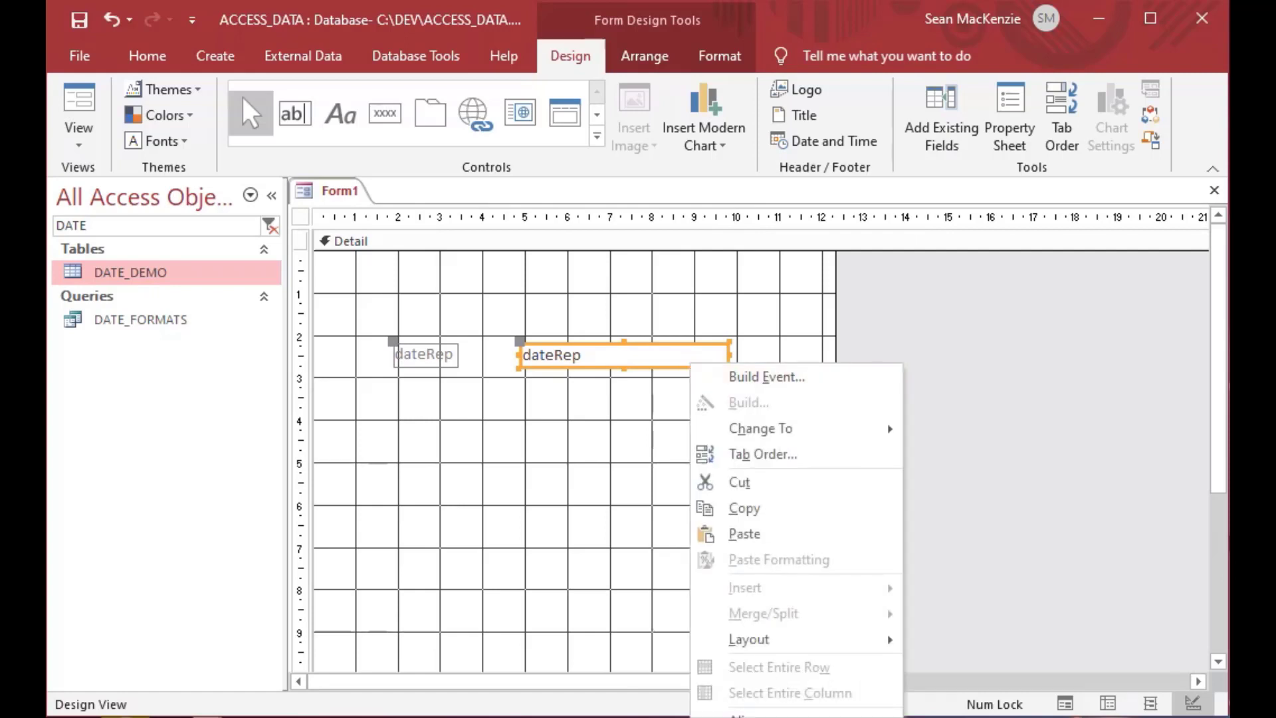
click(730, 708)
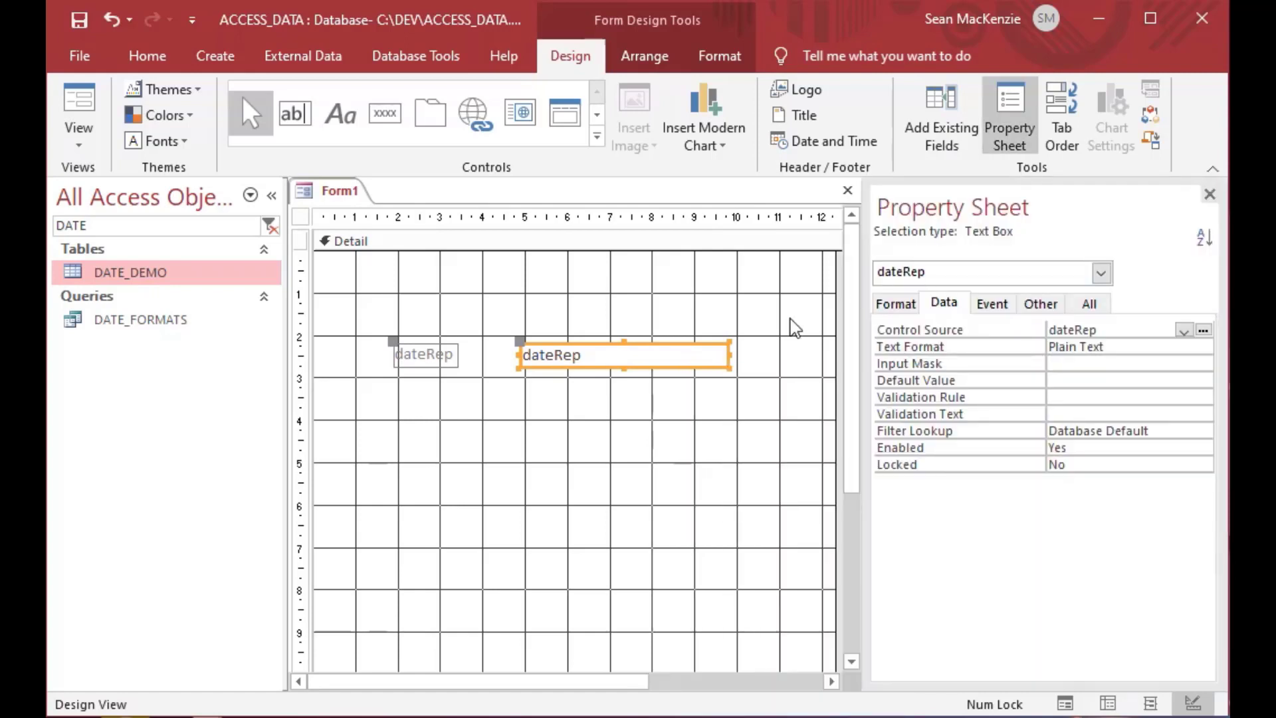
click(894, 306)
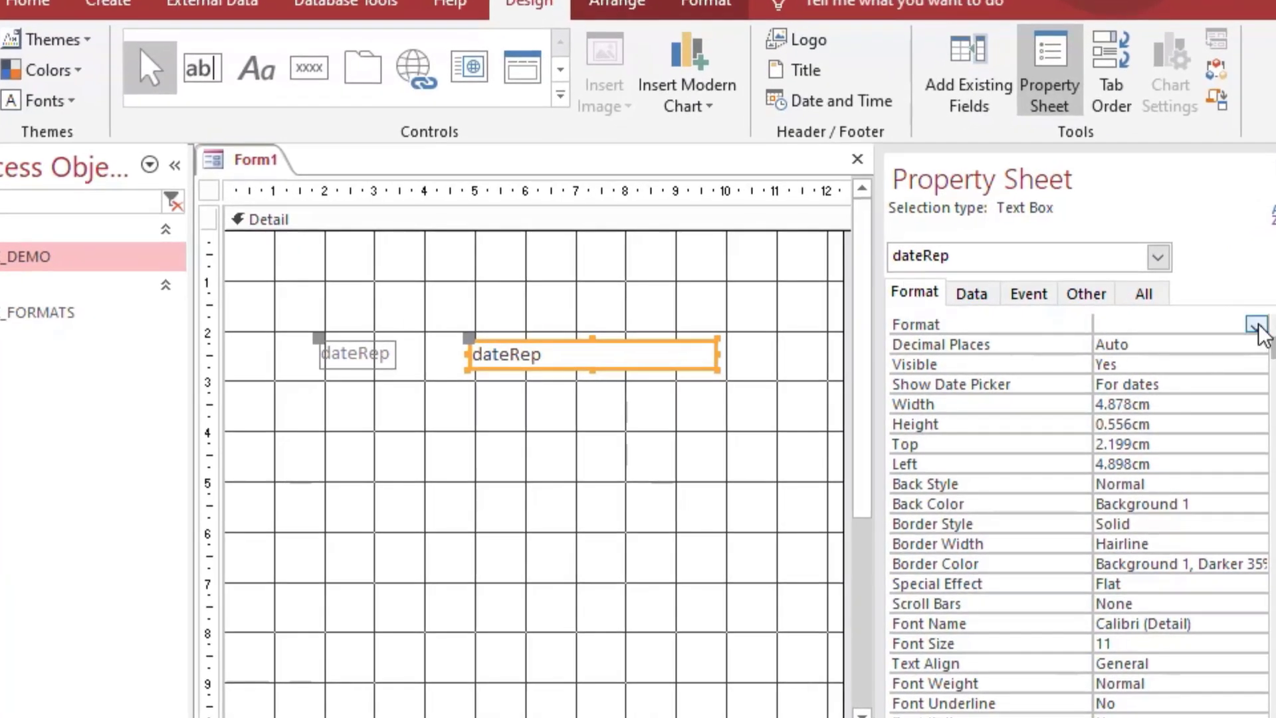
click(1188, 331)
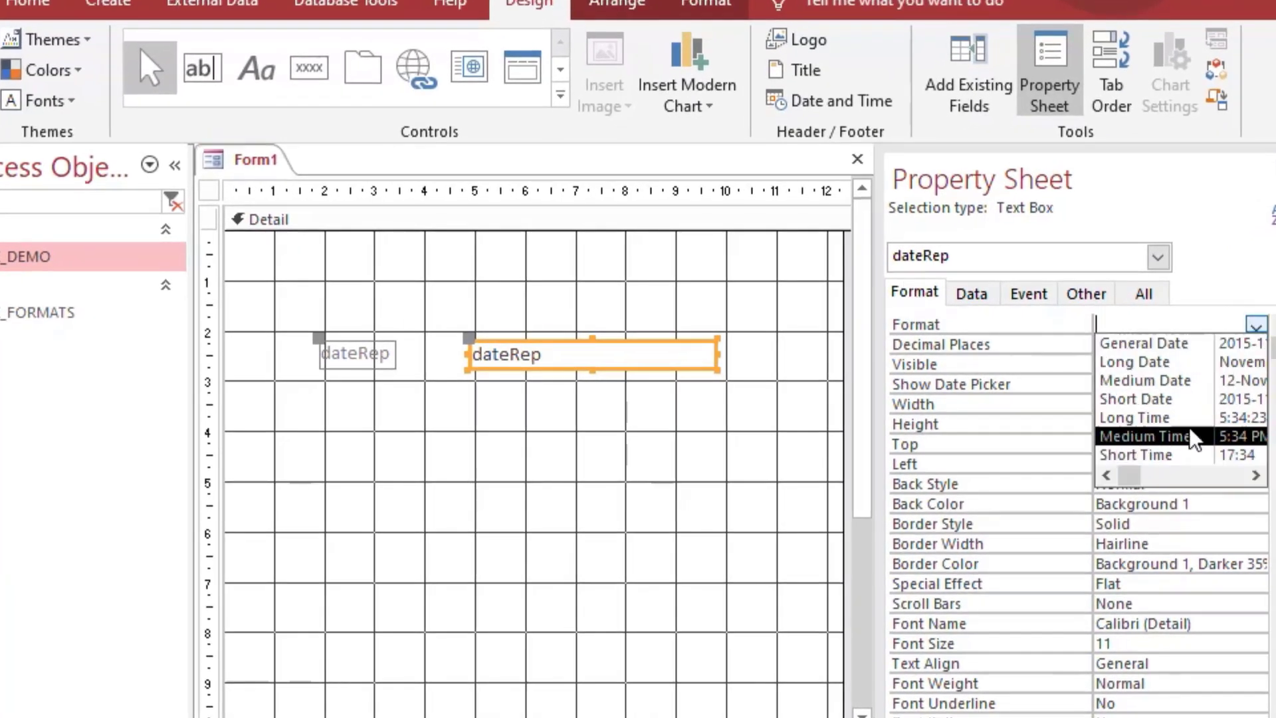
click(1166, 362)
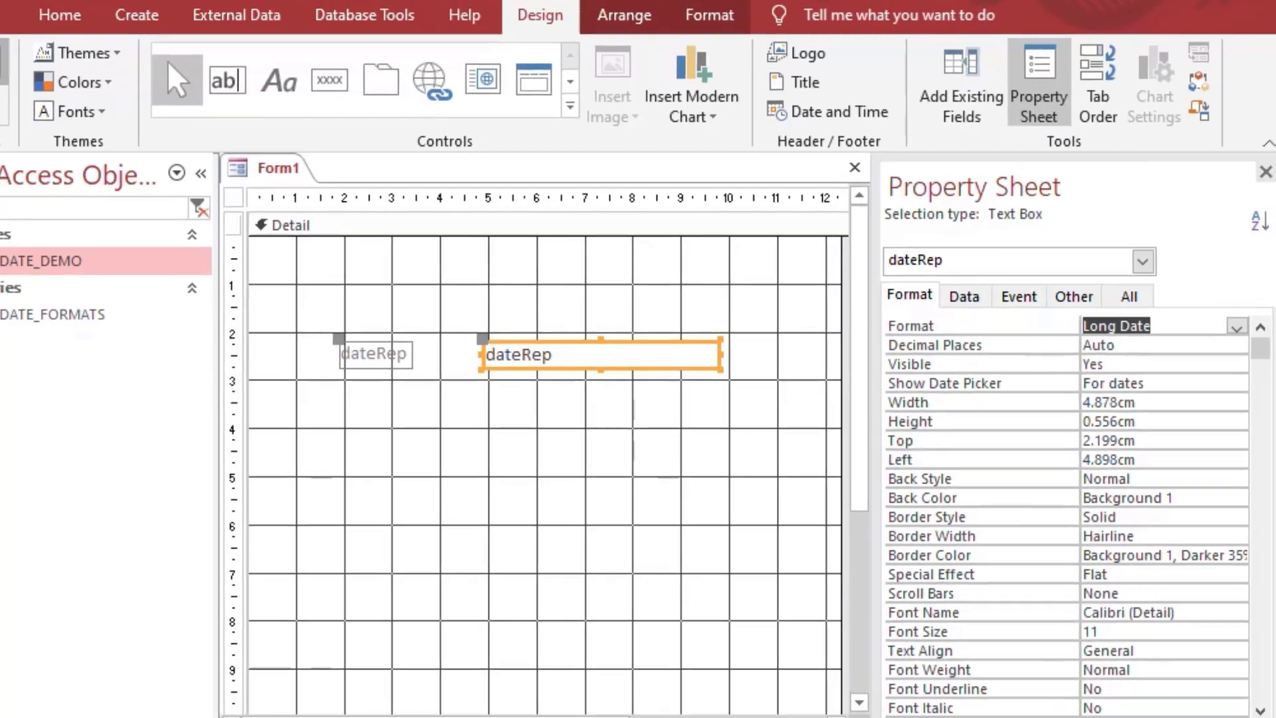
click(2, 80)
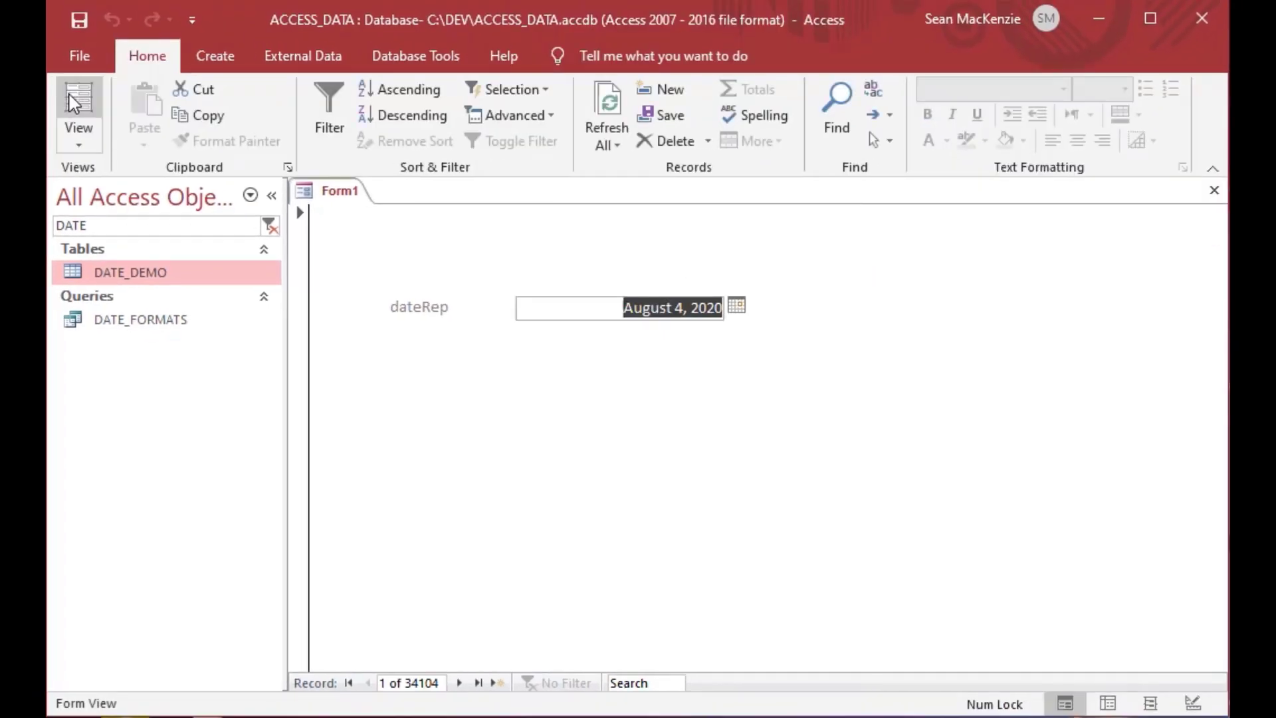
Step: Change the dateRep text box's Format property to Short Date in Design view and display the form in Form view
click(80, 136)
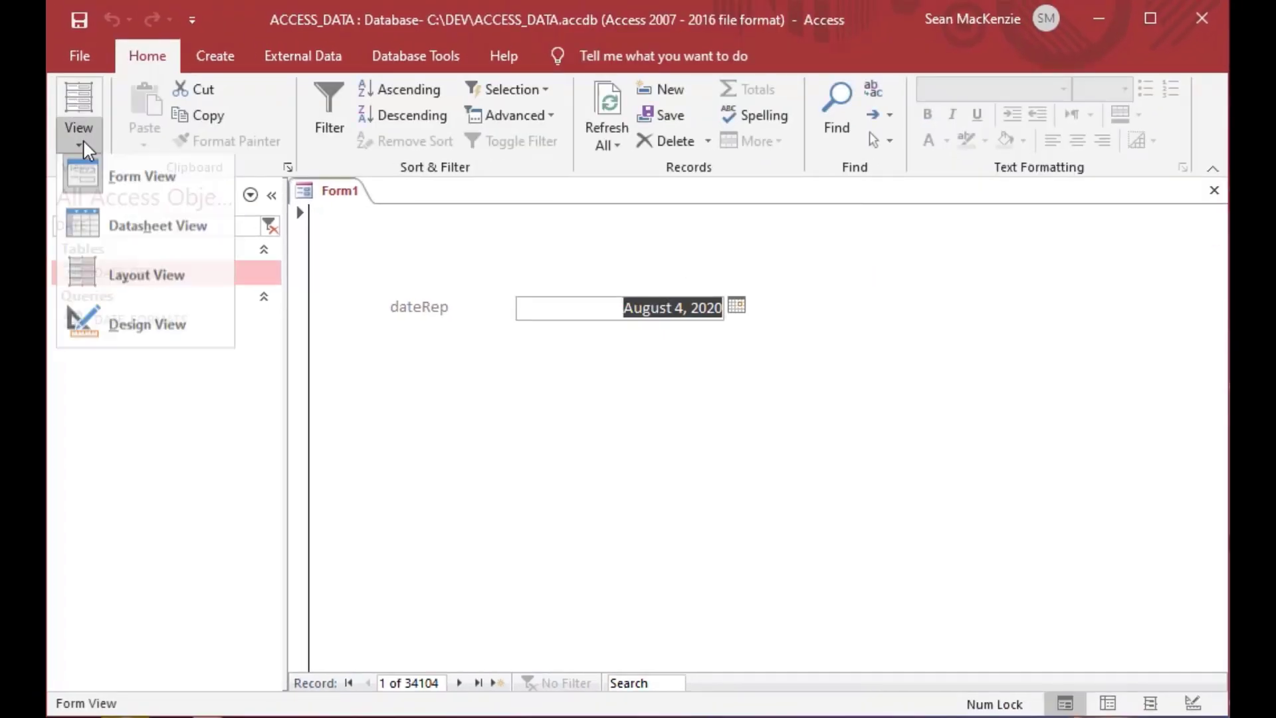
click(157, 332)
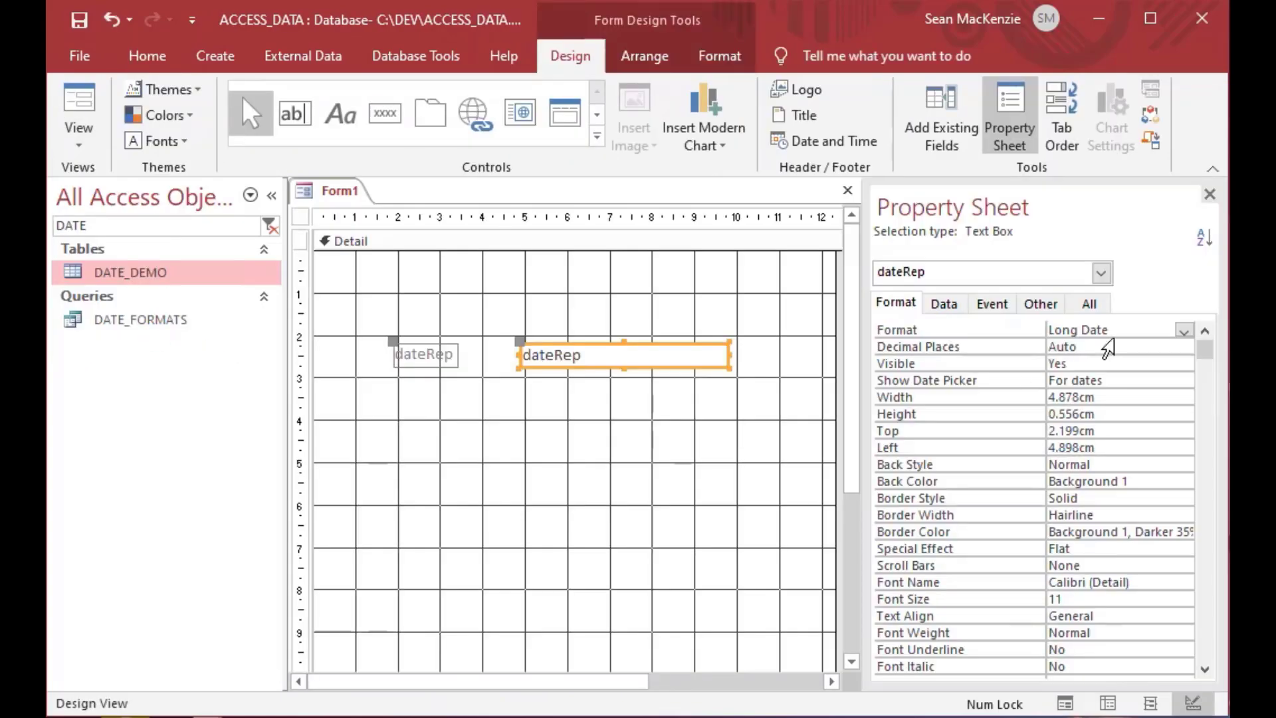
click(1182, 331)
click(1182, 331)
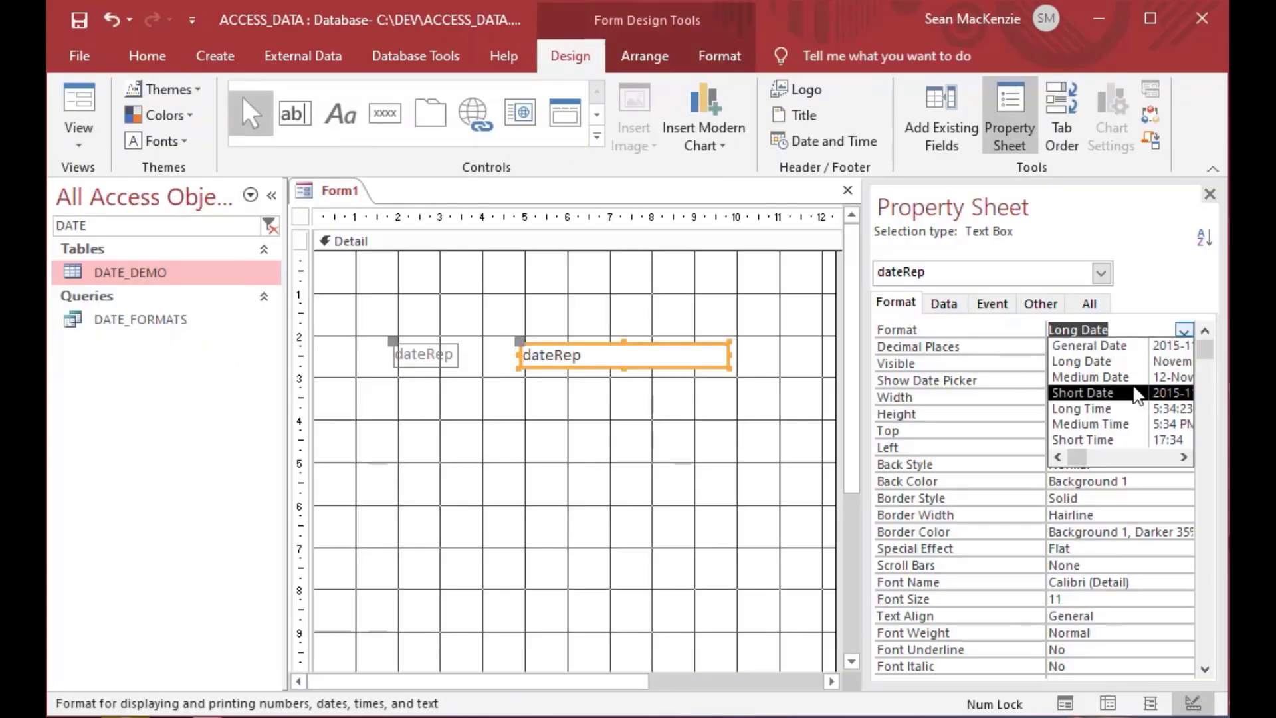
click(1131, 388)
click(81, 107)
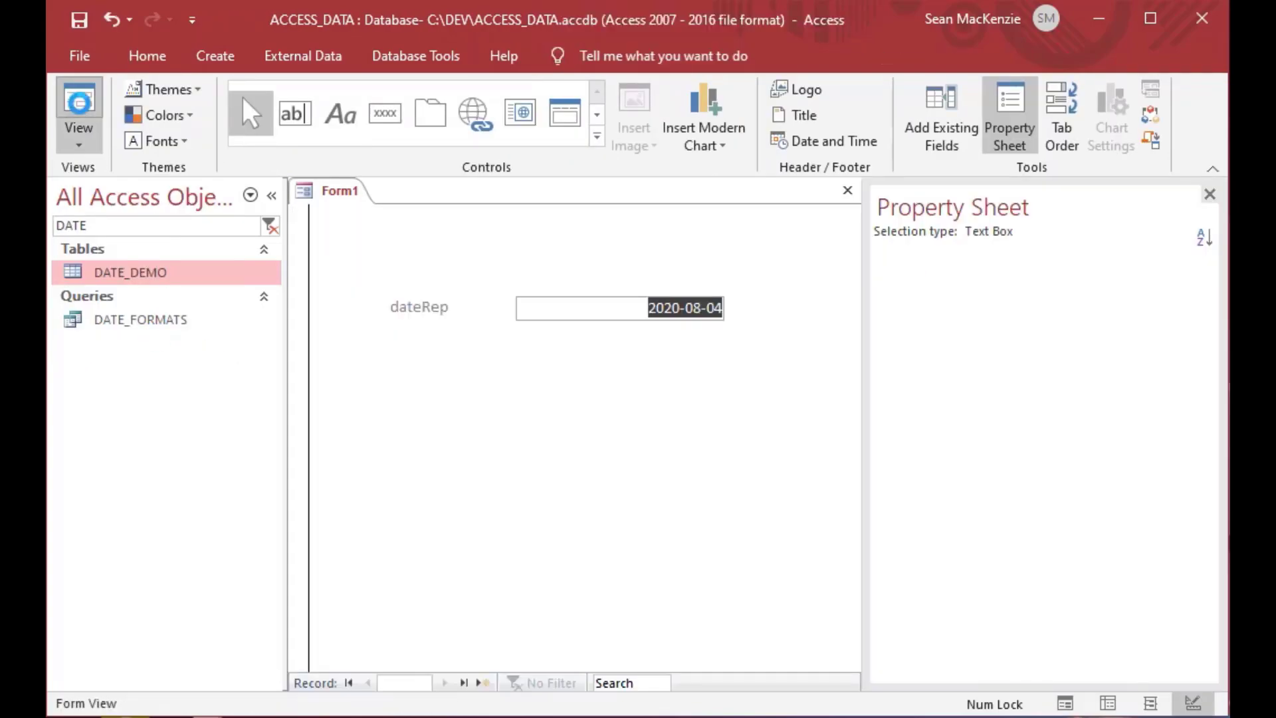
Step: Set the dateRep text box's Format property to the custom format dd-mmm-yyyy in Design view and display the form in Form view
click(78, 136)
click(139, 329)
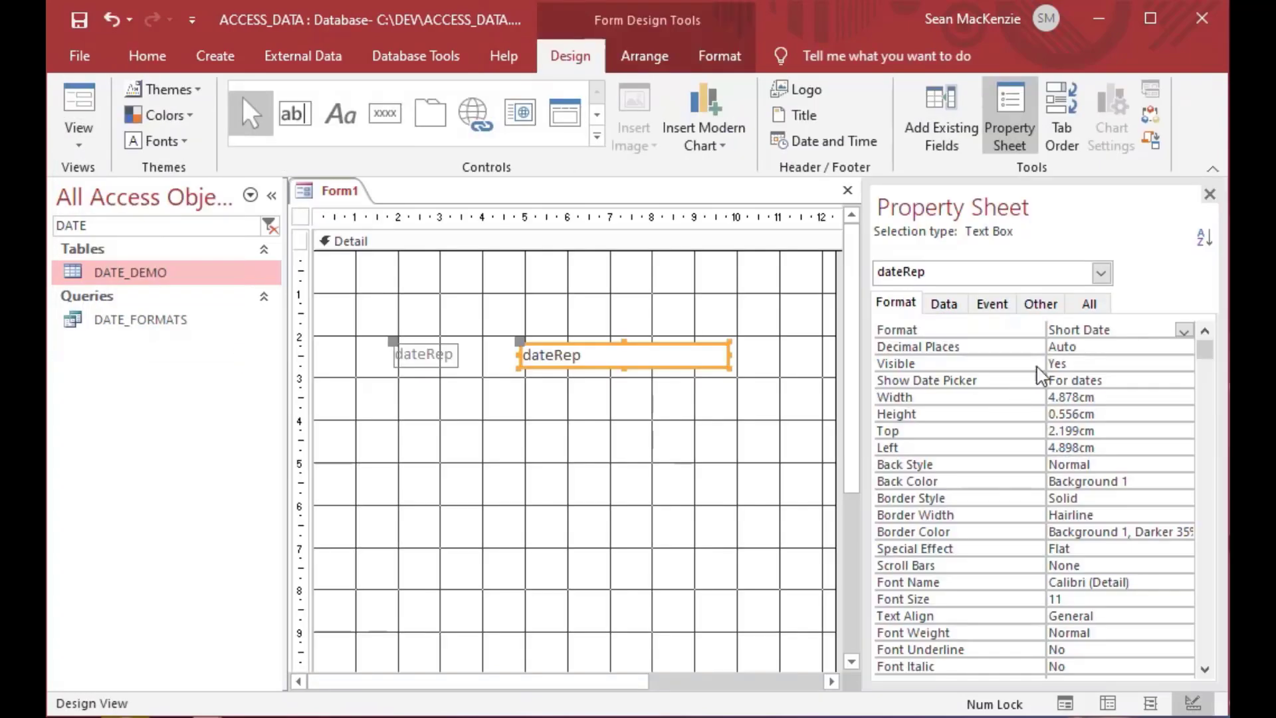
click(966, 328)
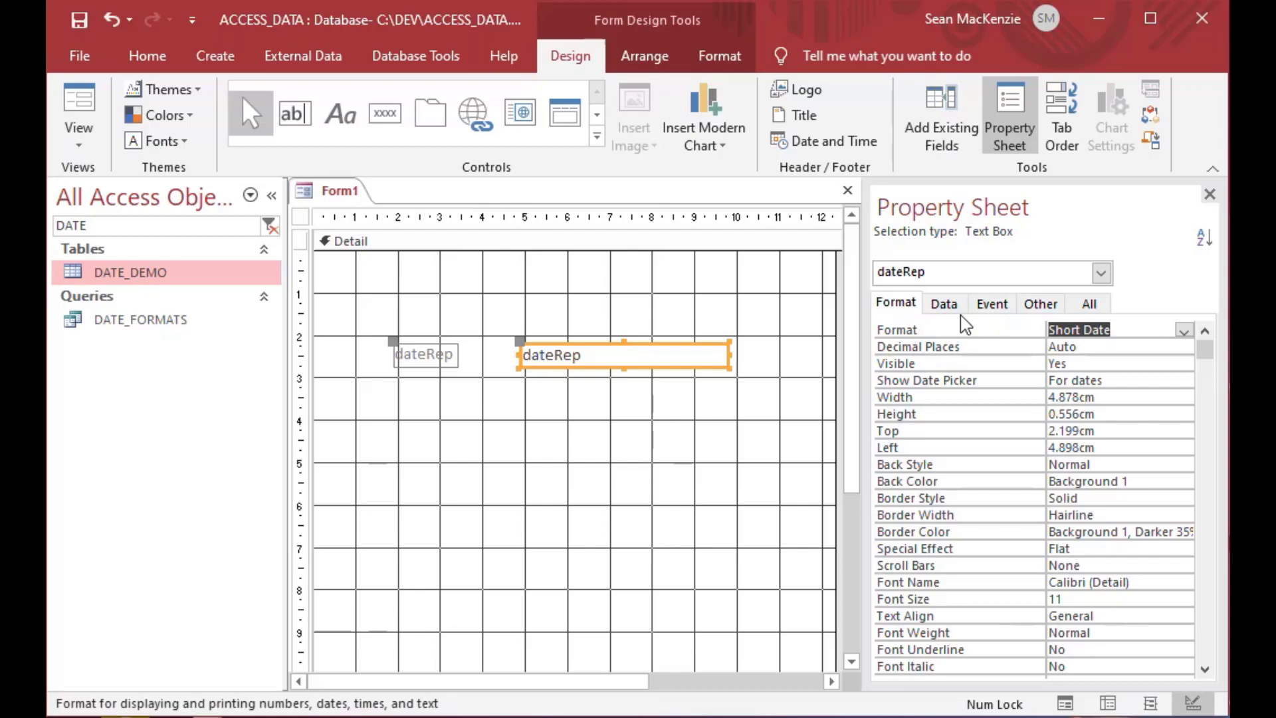
text(dd)
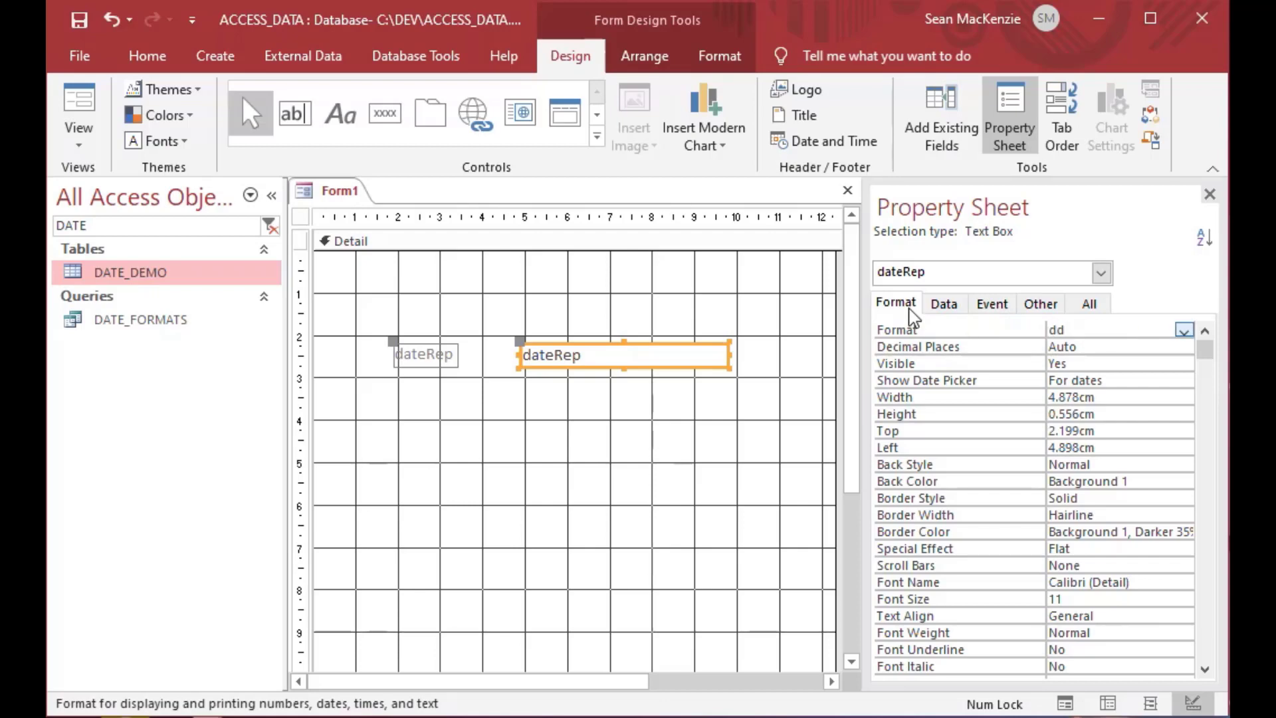
text(-mmm-yyyy)
key(Return)
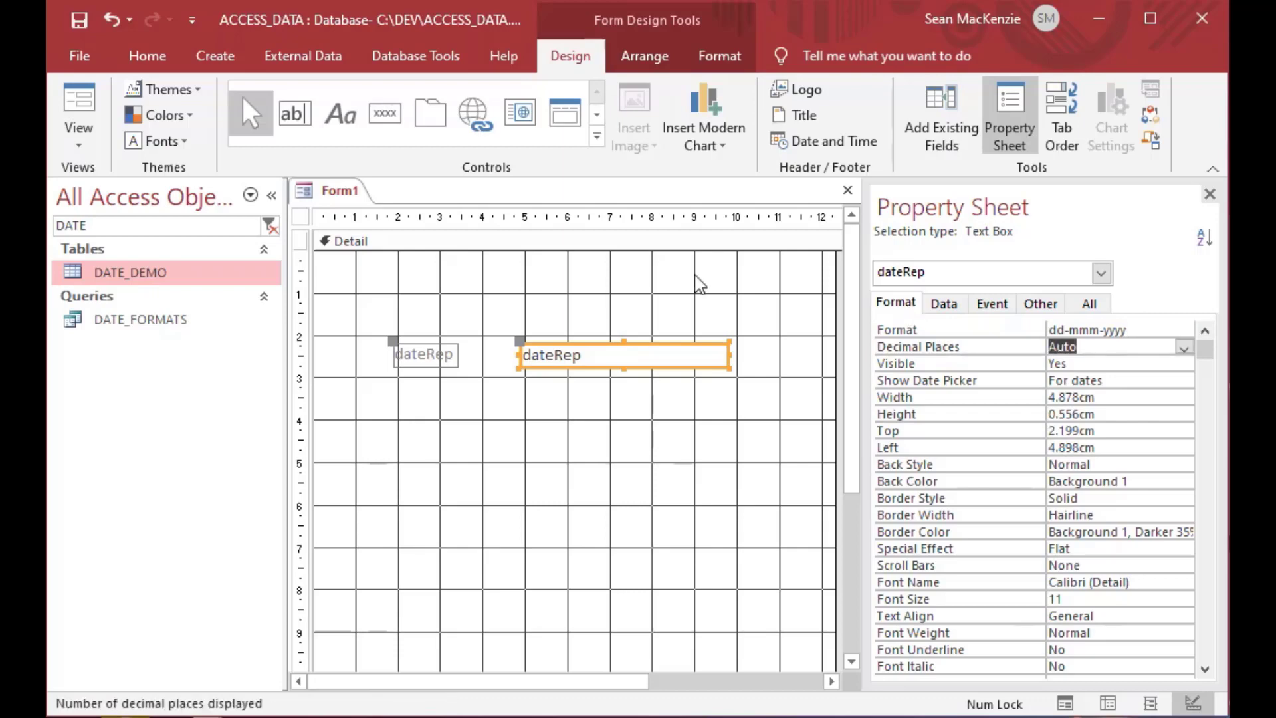
click(80, 100)
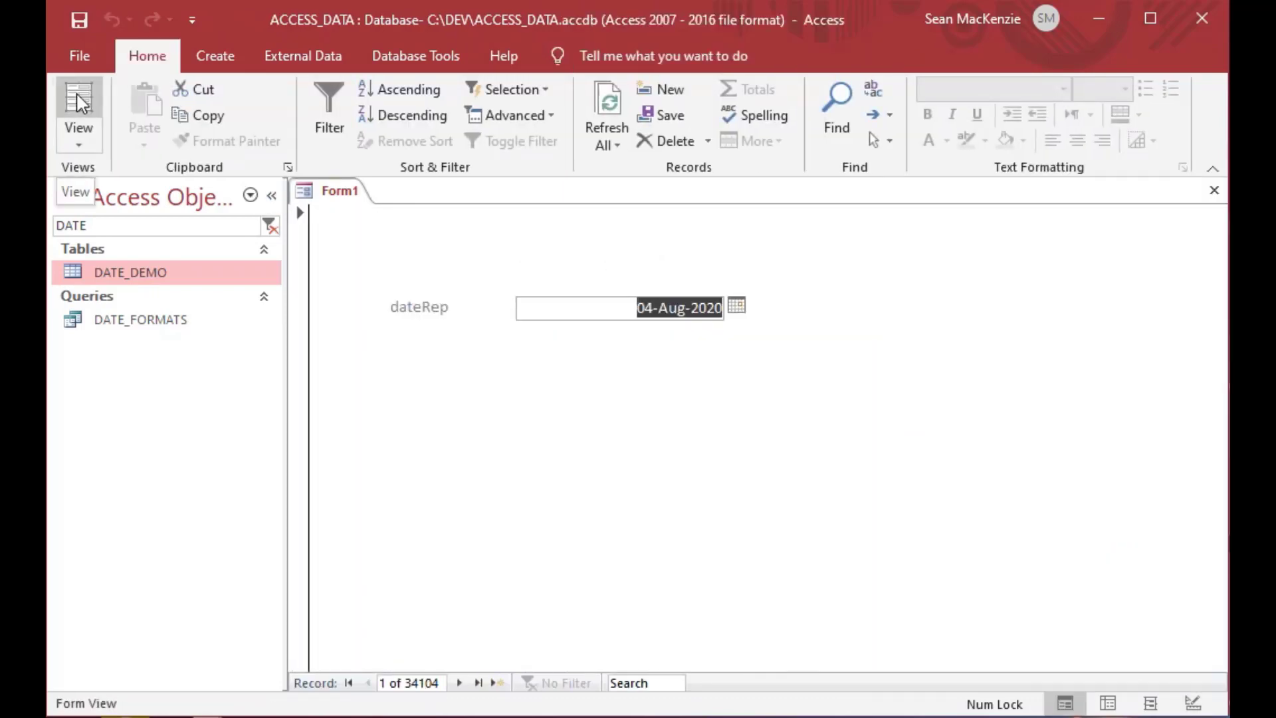
Step: Extend the dateRep text box's custom format to dd-mmm-yyyy hh:nn and preview it in Form view before returning to Design view
click(80, 136)
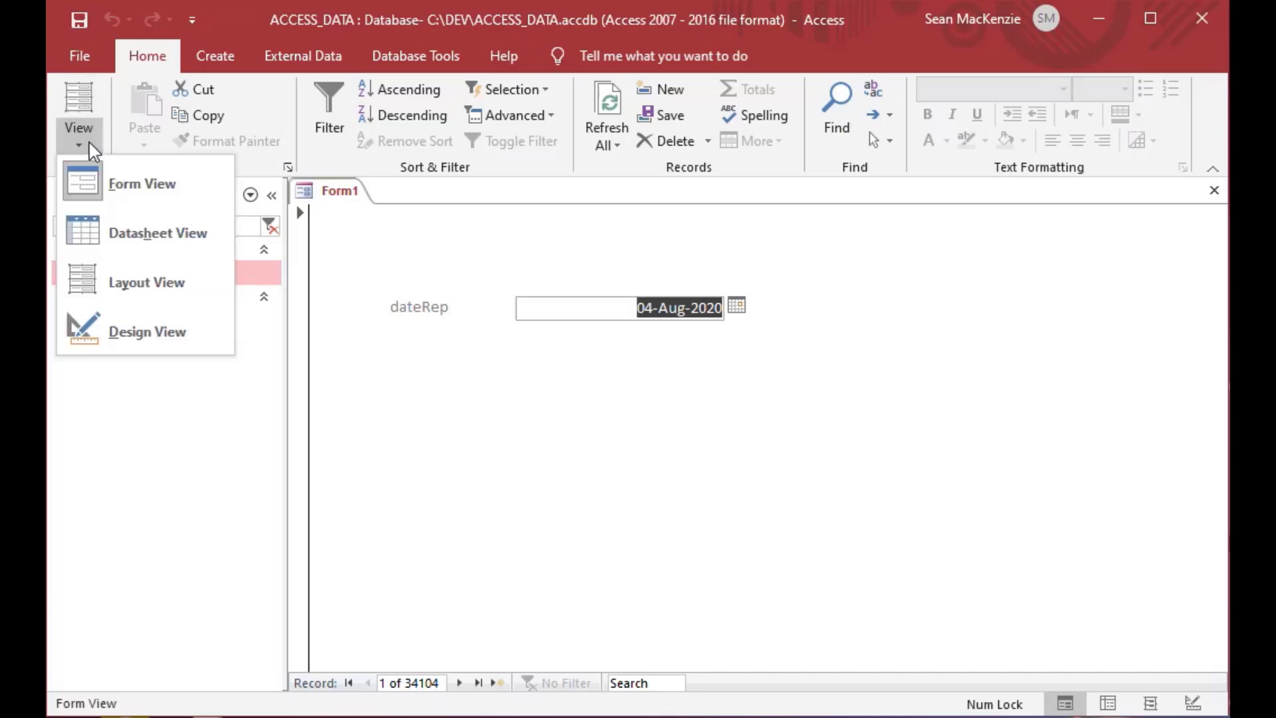
click(149, 326)
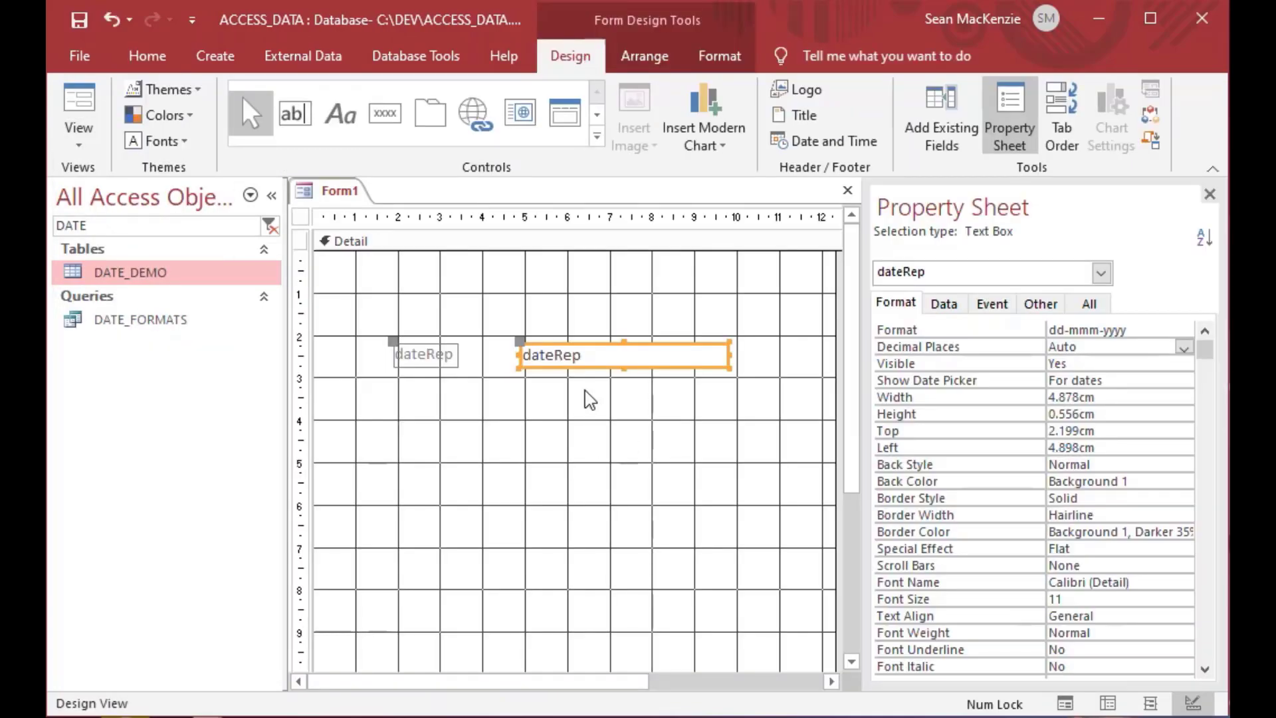
click(1138, 330)
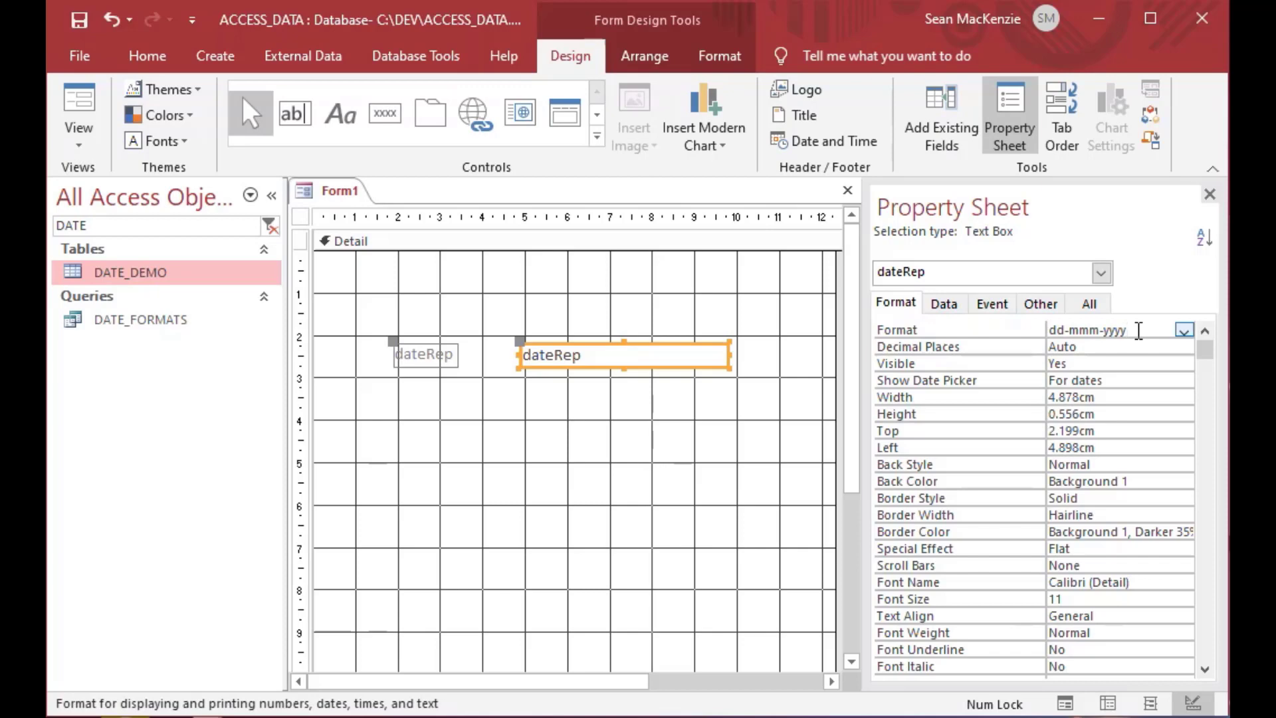
text(HH:nn)
key(Return)
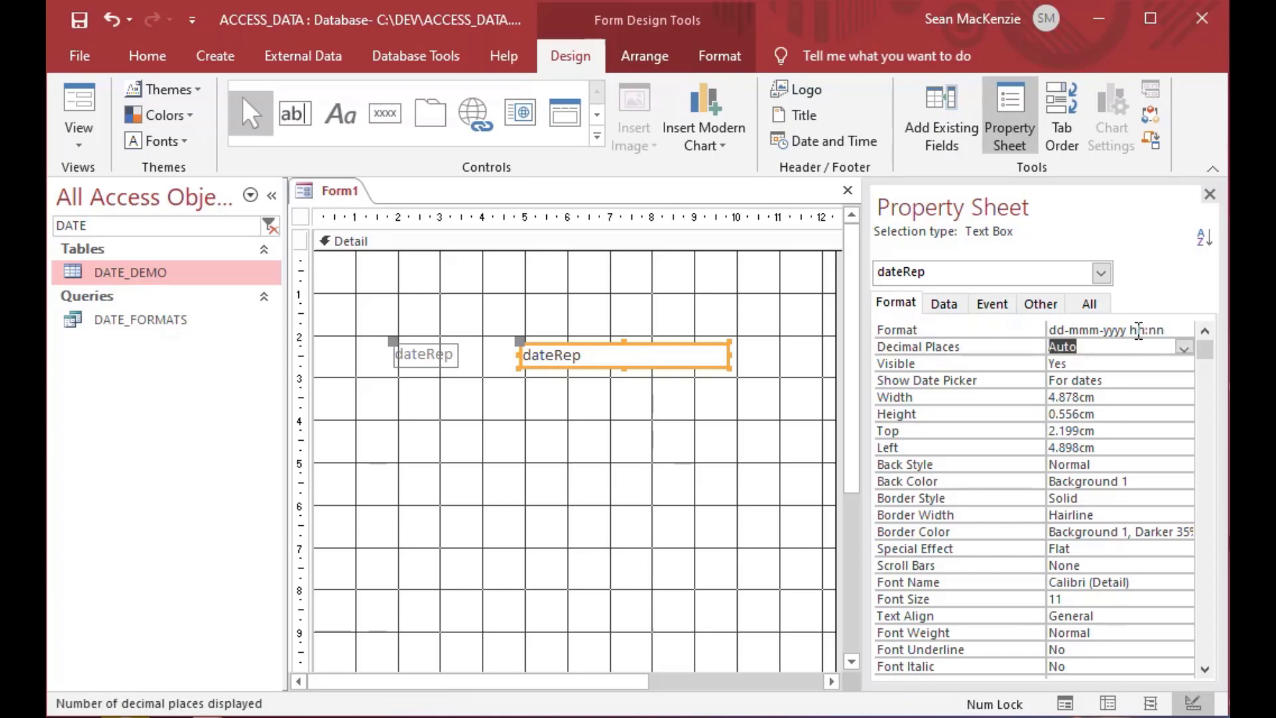
click(81, 111)
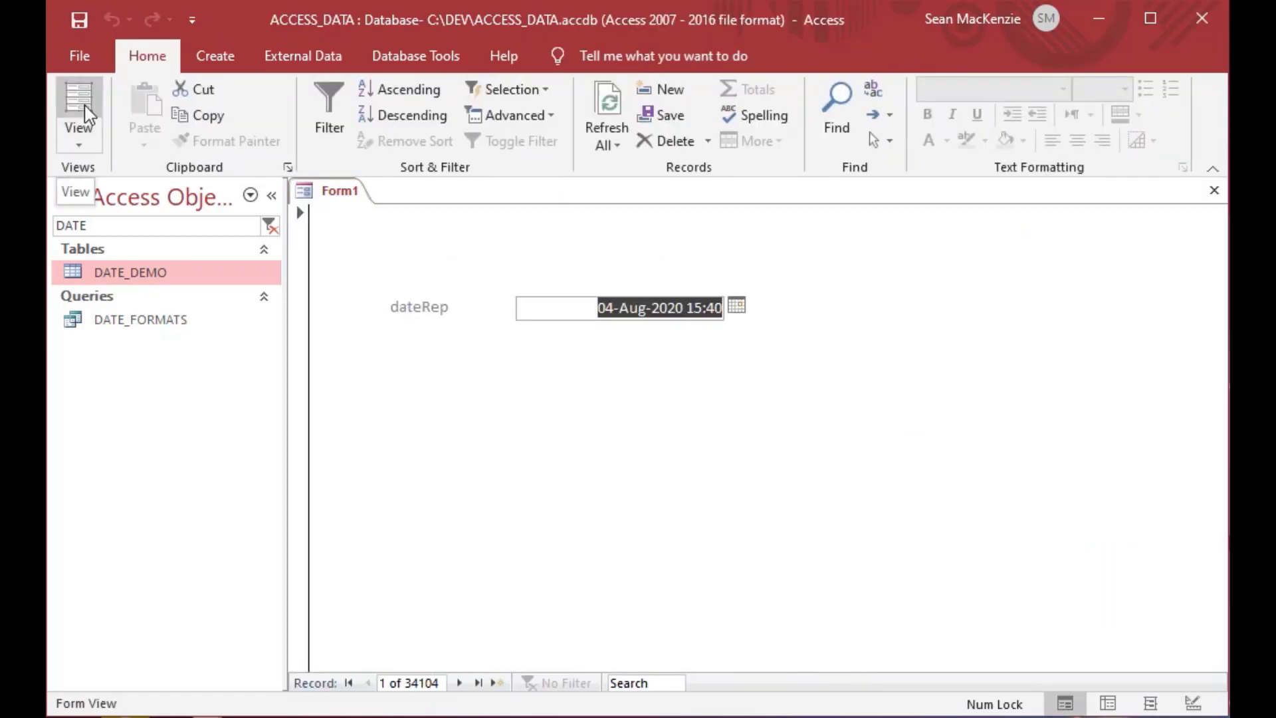
click(79, 136)
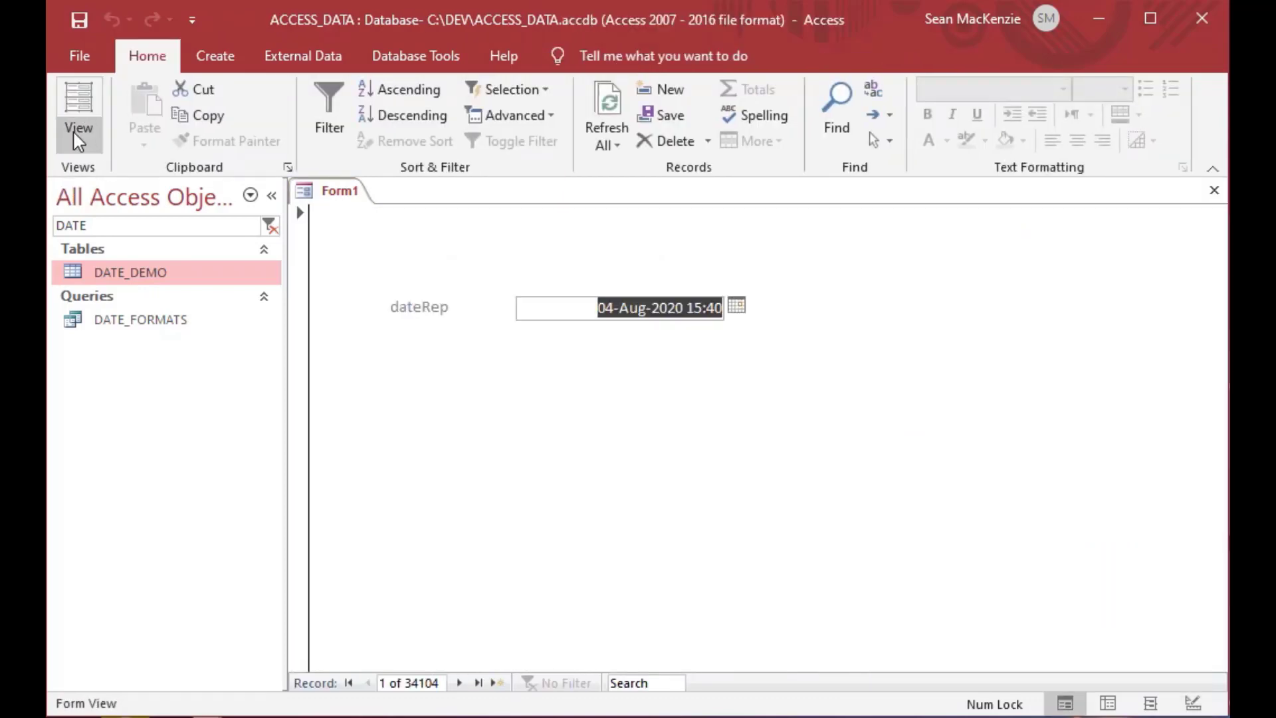
click(118, 326)
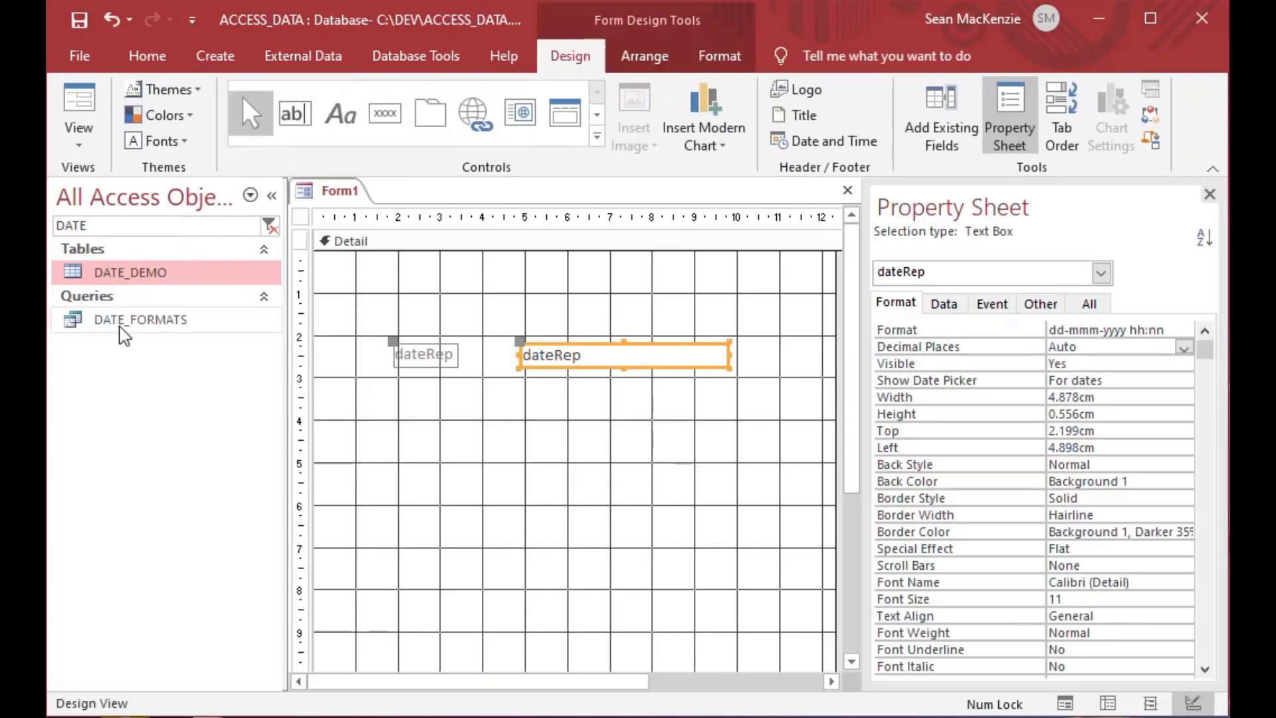